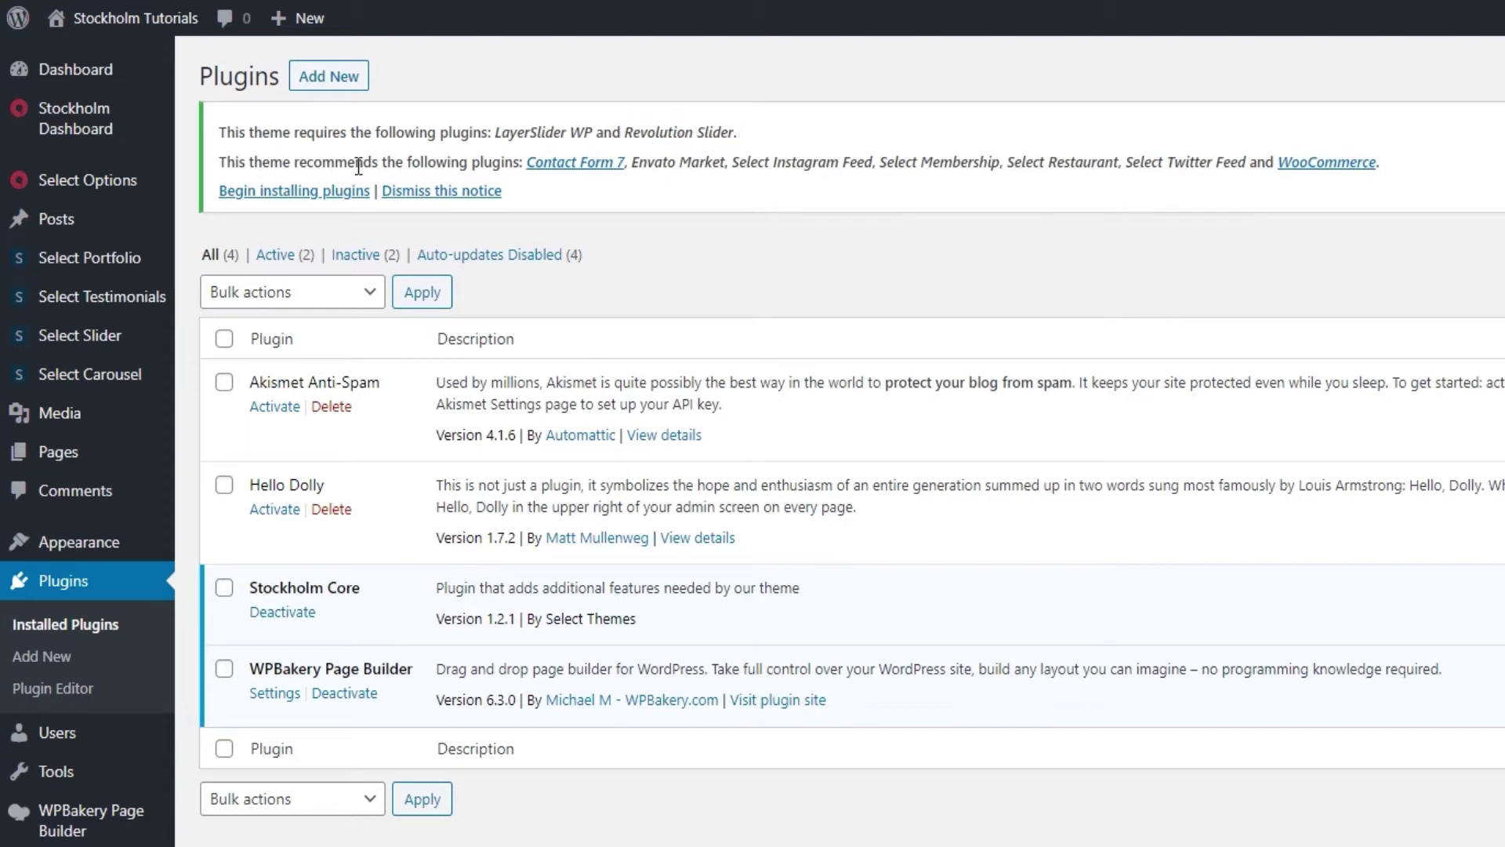
# - Install Revolution Slider from the theme's required plugins installer, then return to the plugin list
pyautogui.click(291, 191)
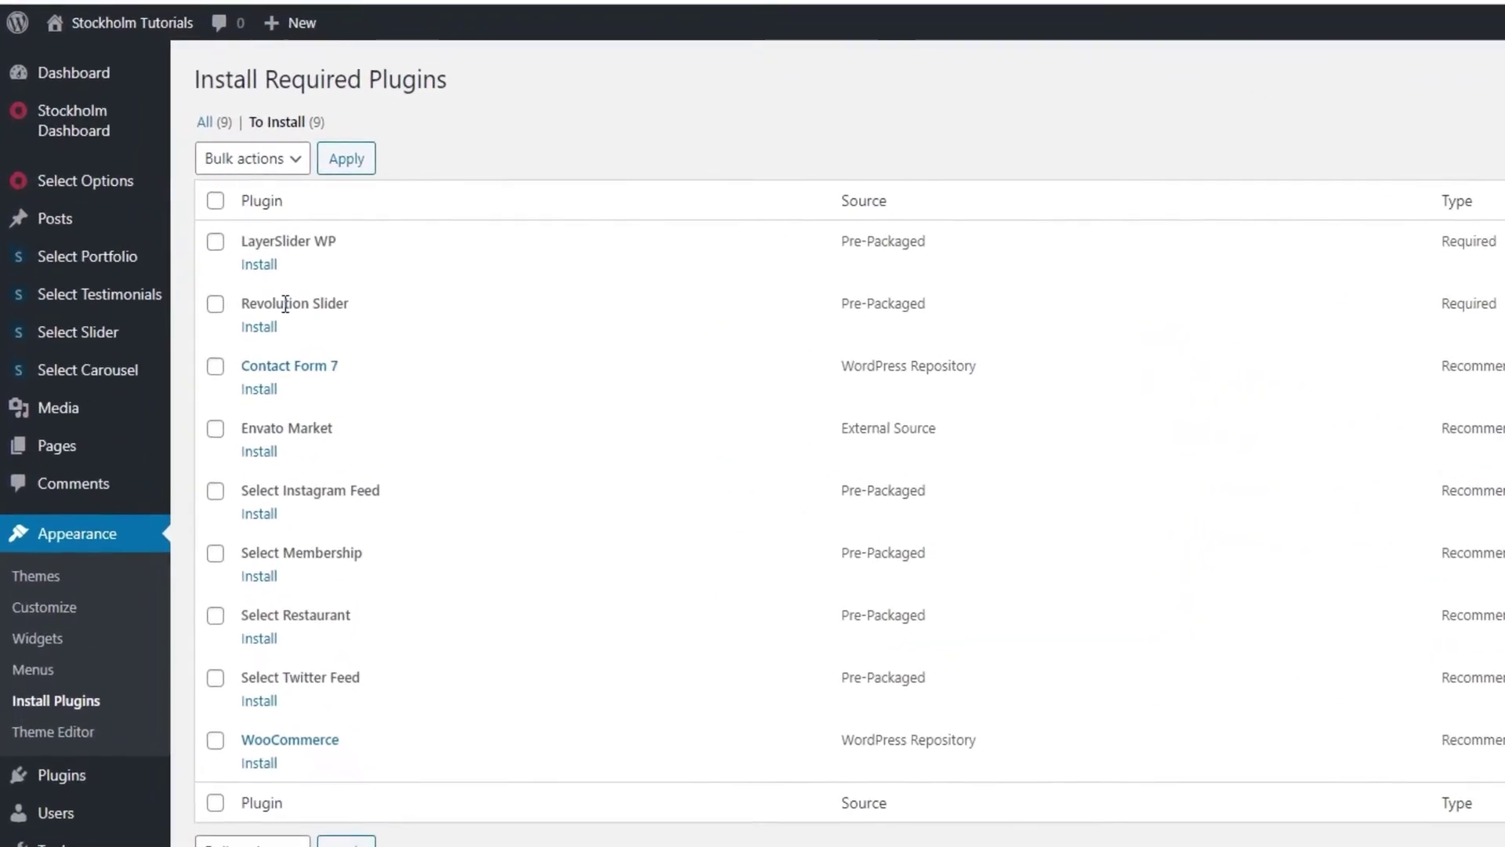
pyautogui.click(215, 304)
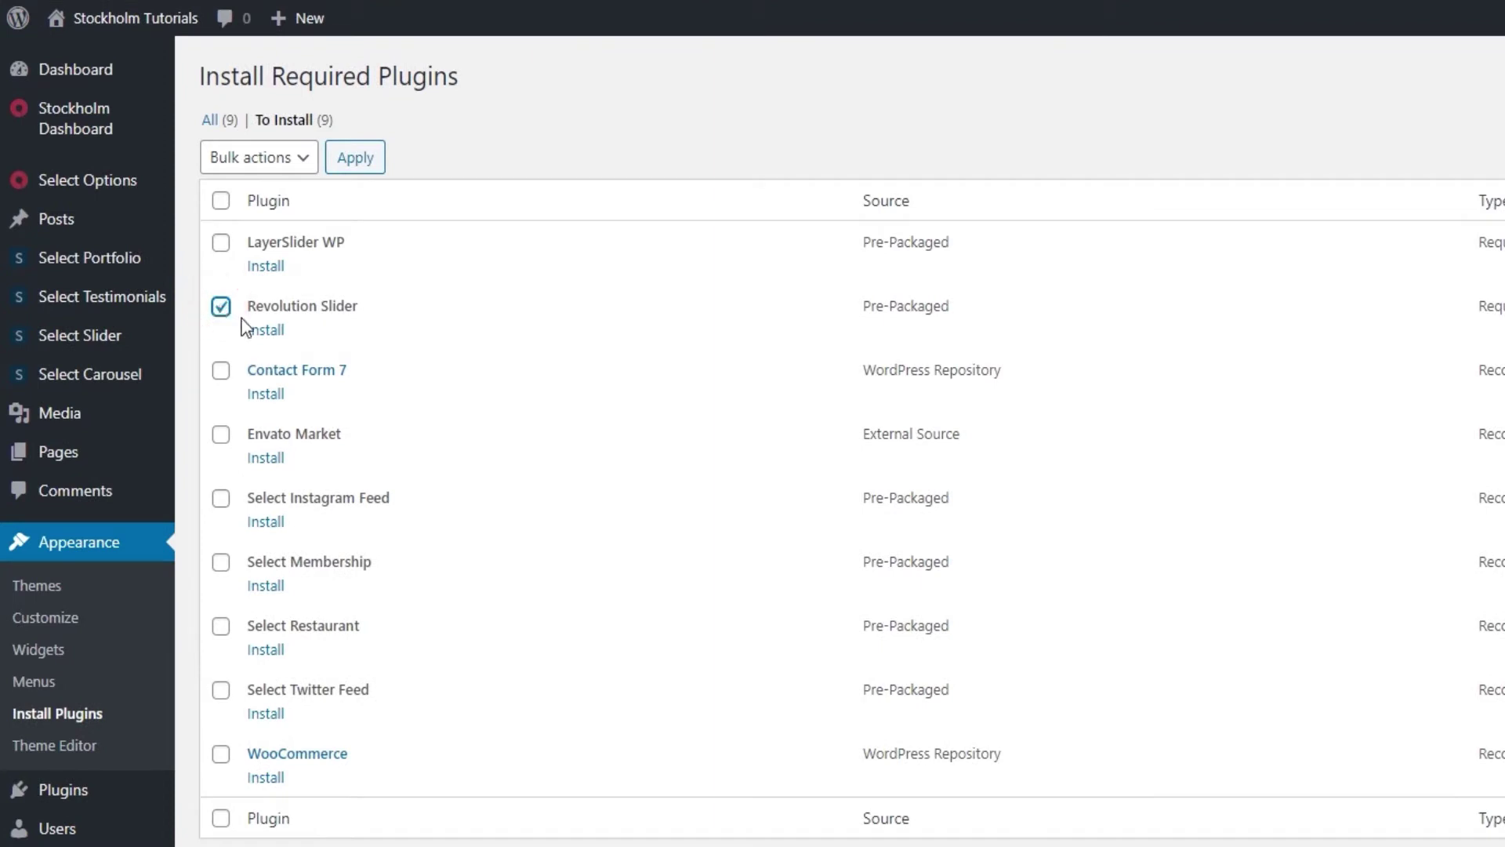
pyautogui.click(268, 331)
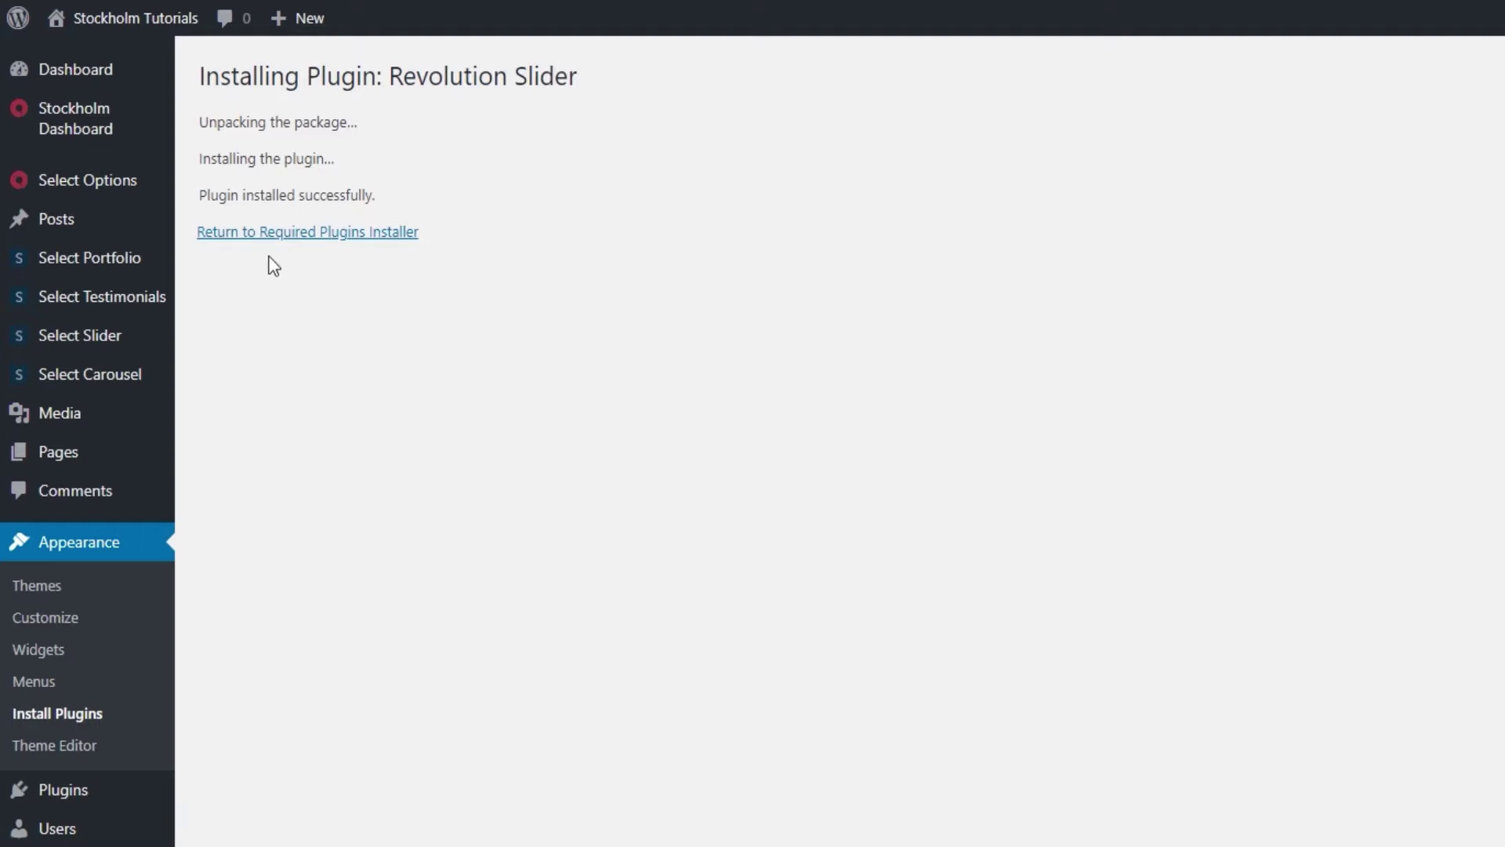
pyautogui.click(271, 235)
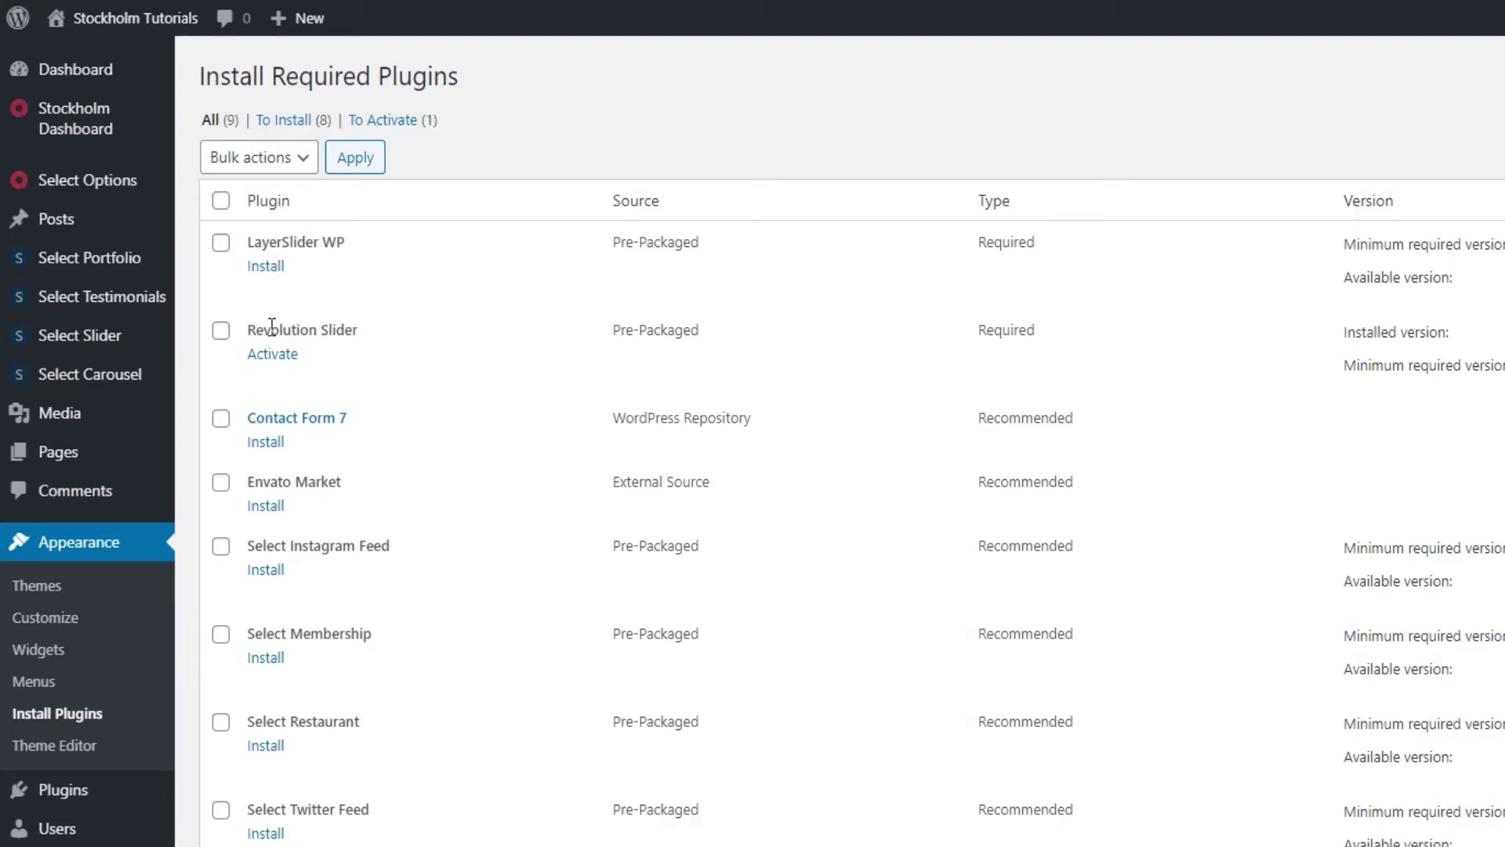
# - Activate Revolution Slider, then go to the dashboard and open the Slider Revolution admin page
pyautogui.click(268, 359)
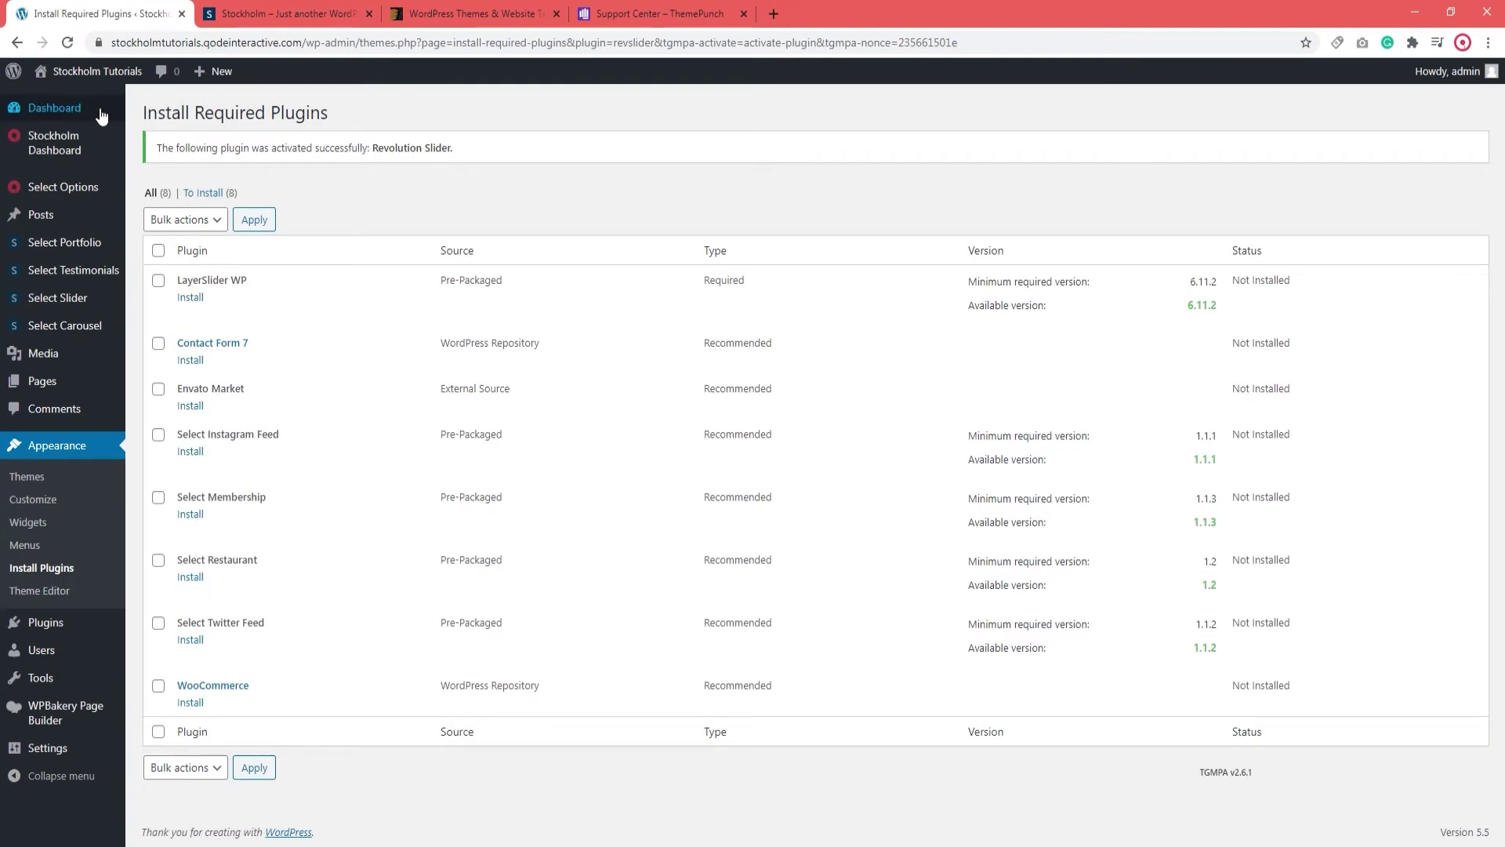
pyautogui.click(67, 113)
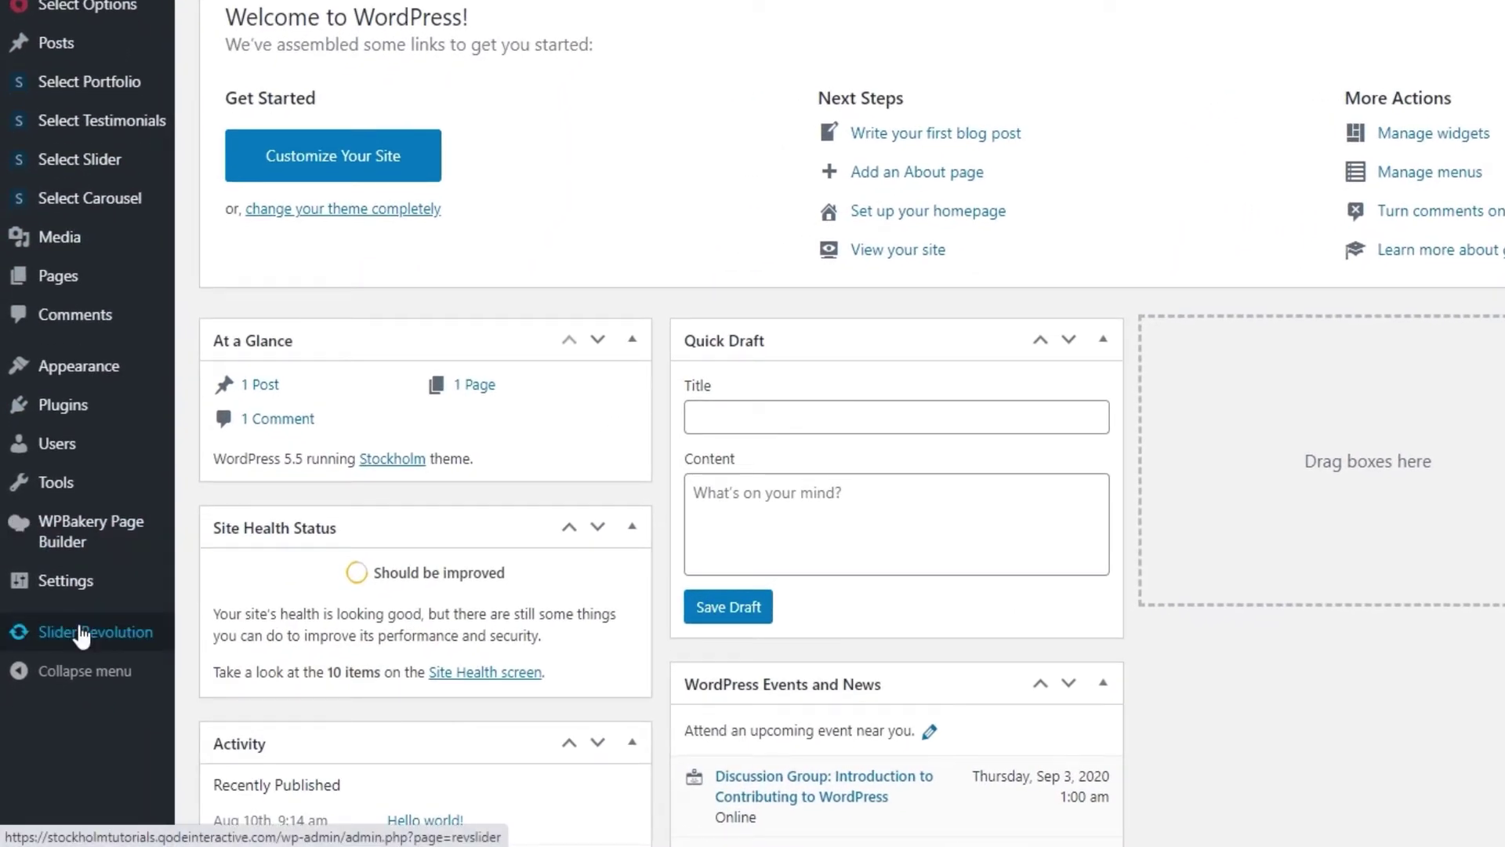
pyautogui.click(81, 635)
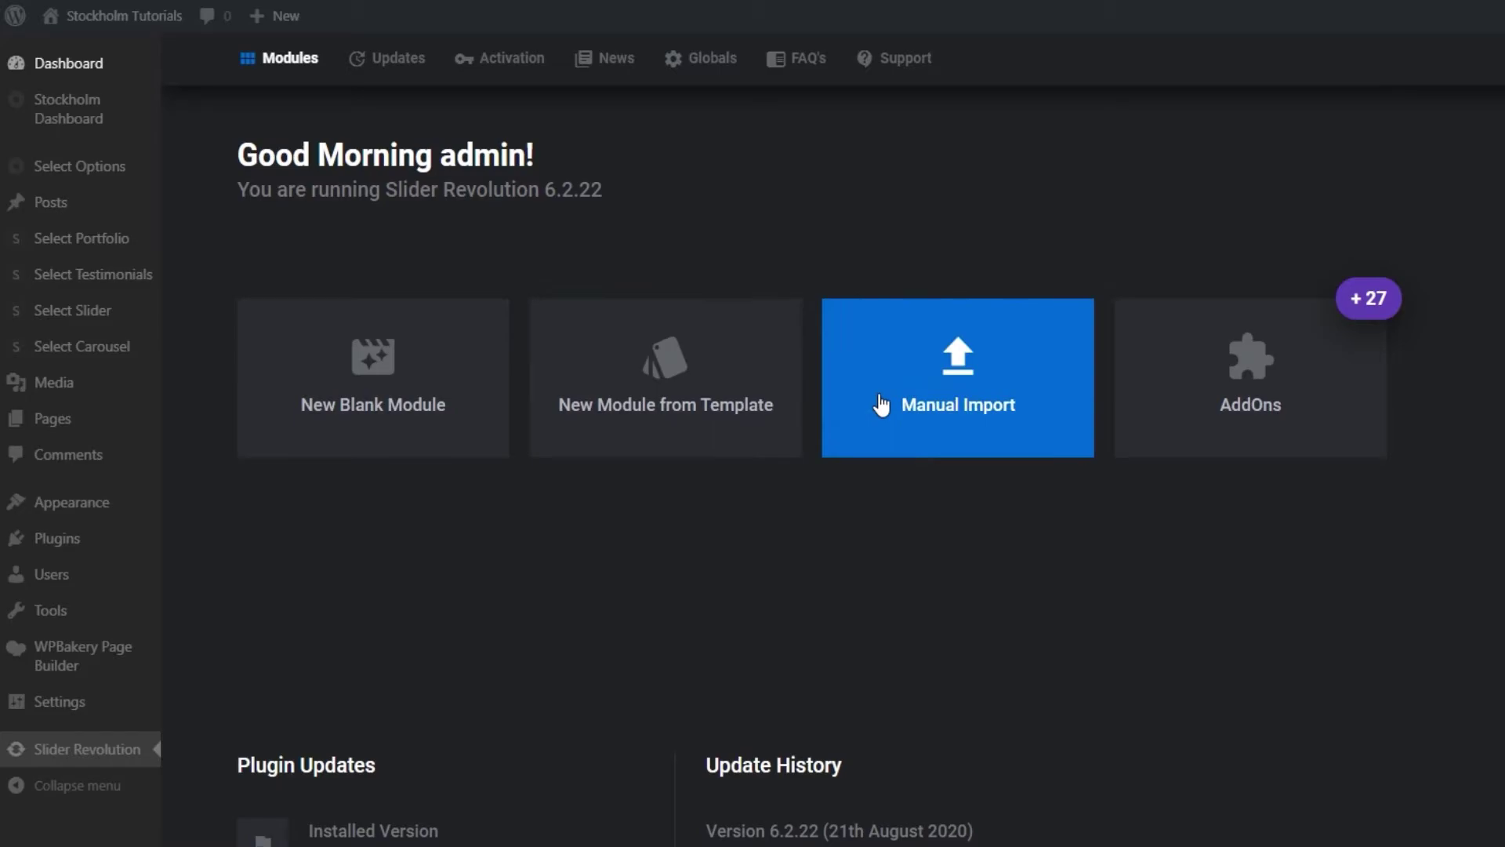
# - Leave the Slider Revolution 6.2.22 page for the Stockholm theme landing page tab
pyautogui.click(298, 15)
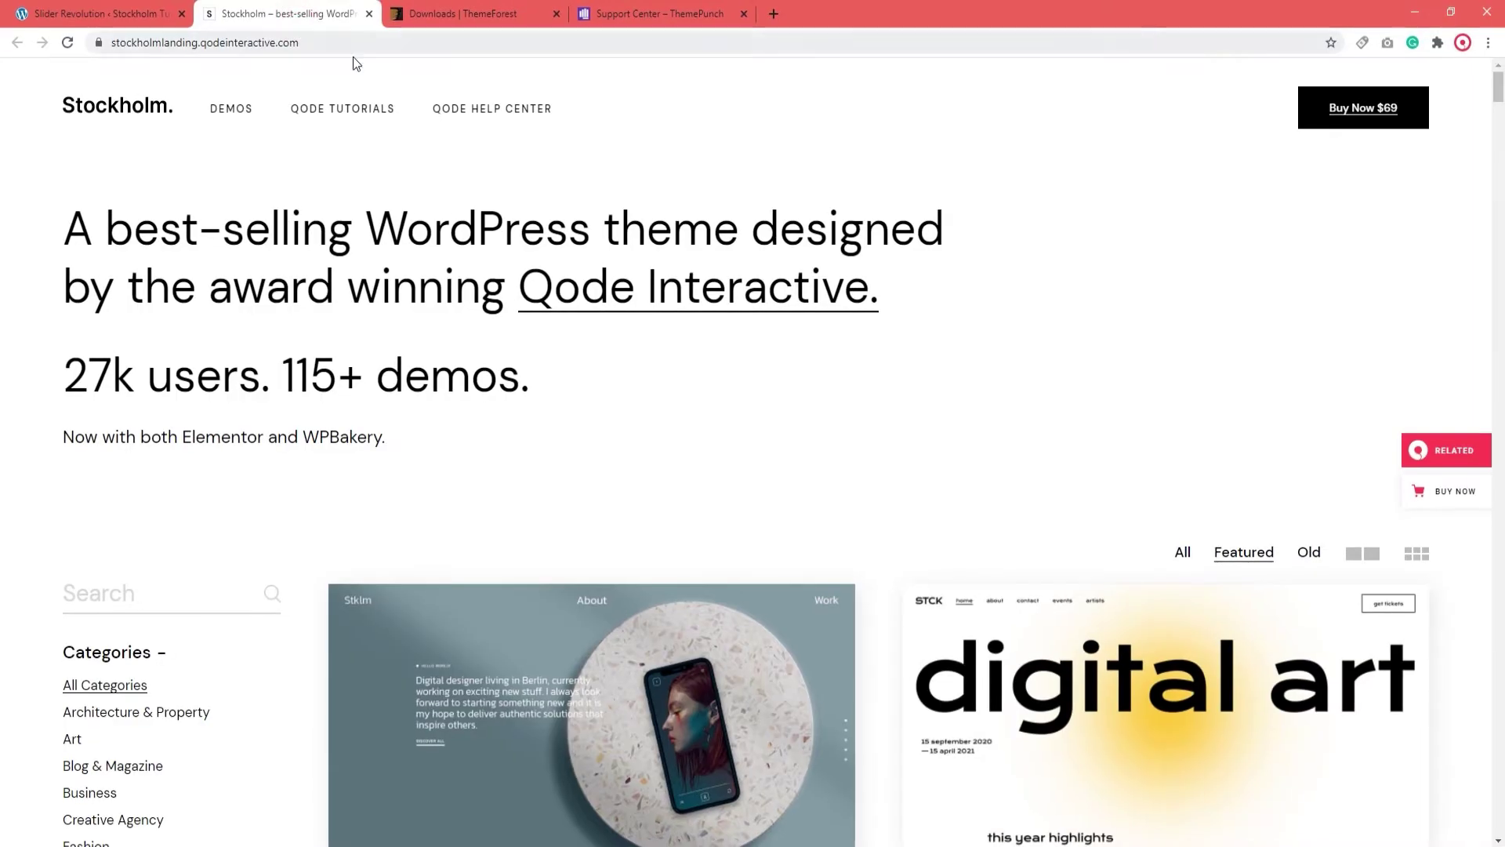
# - Filter the Stockholm demo catalogue to Old demos and open the 'Olaf' architecture demo
pyautogui.scroll(-9, 867, 424)
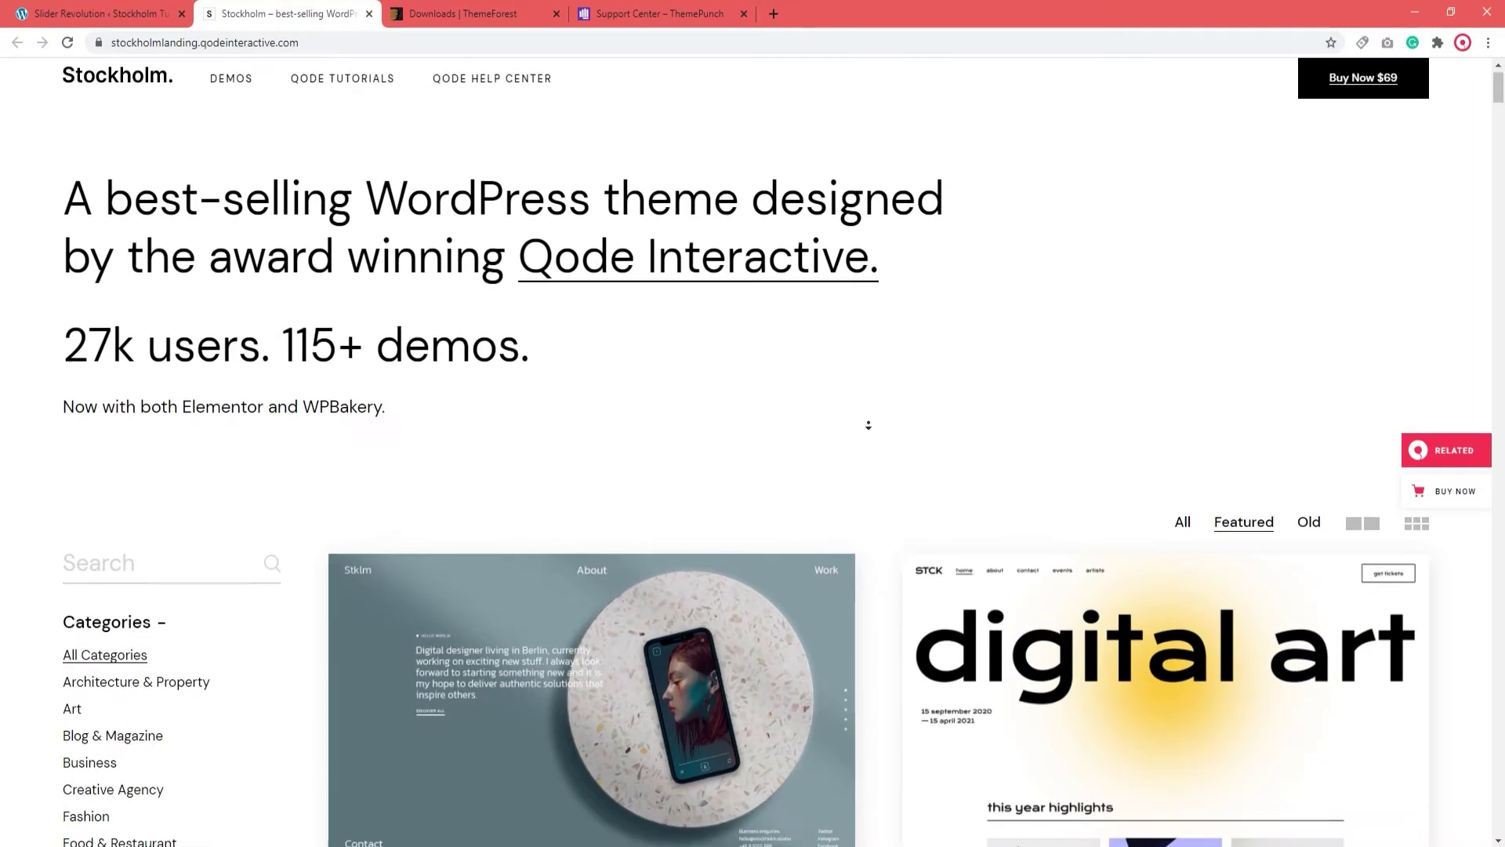
pyautogui.scroll(-10, 869, 453)
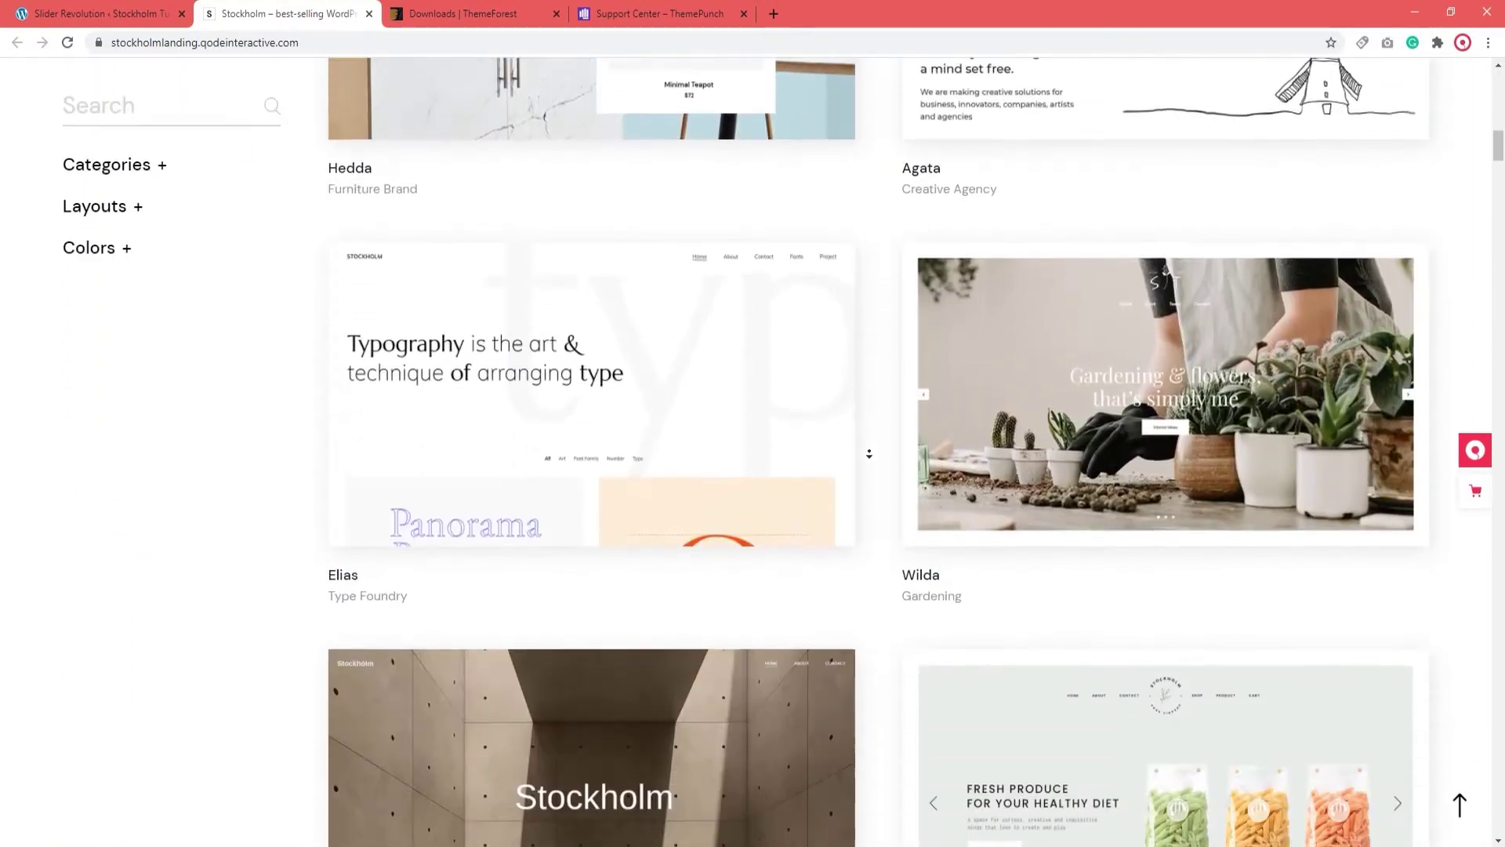
pyautogui.scroll(8, 861, 297)
pyautogui.scroll(10, 861, 297)
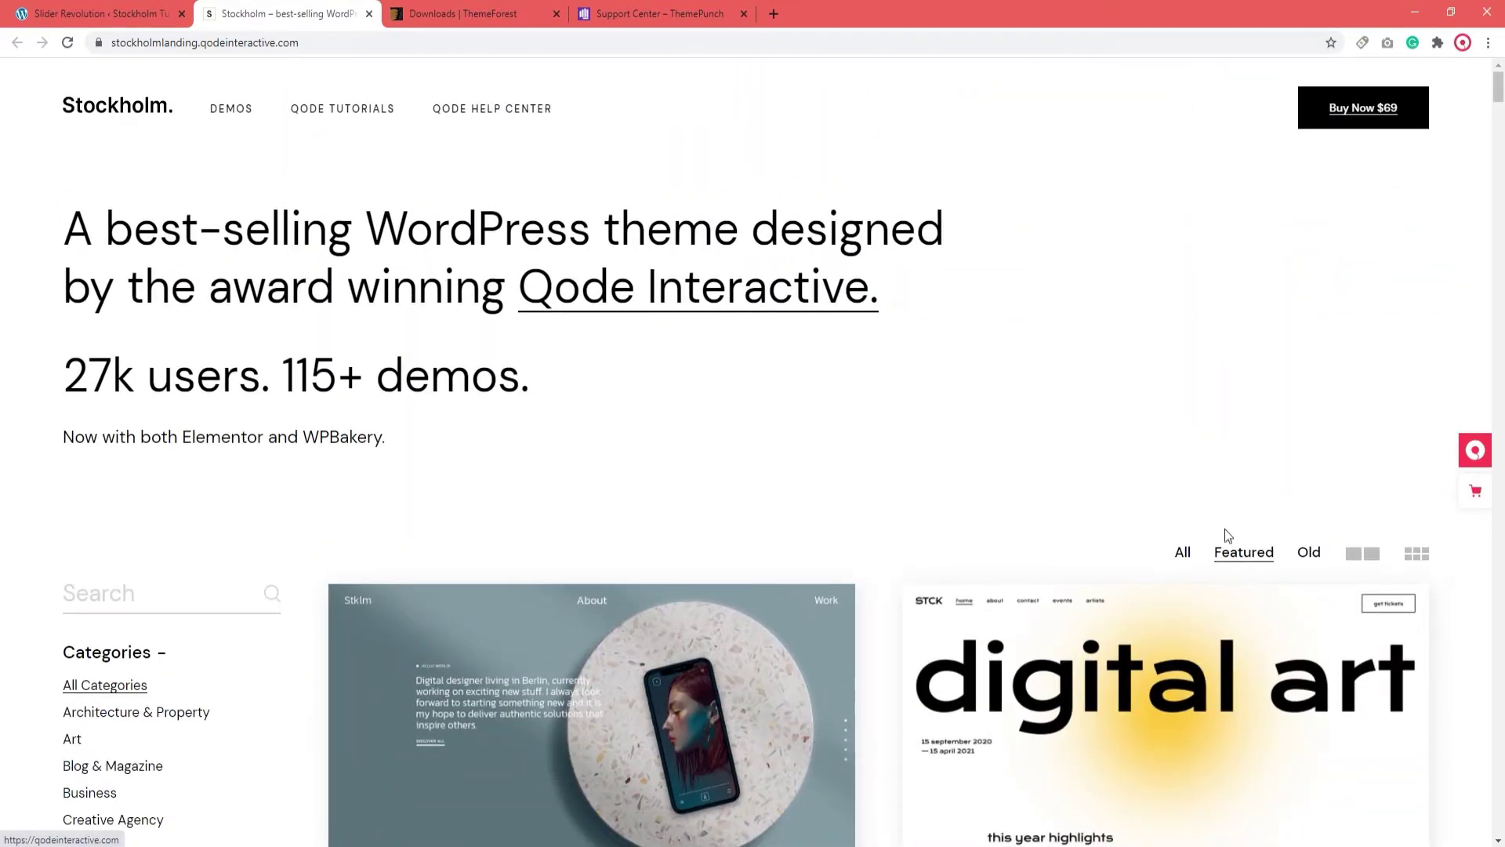
pyautogui.click(1304, 555)
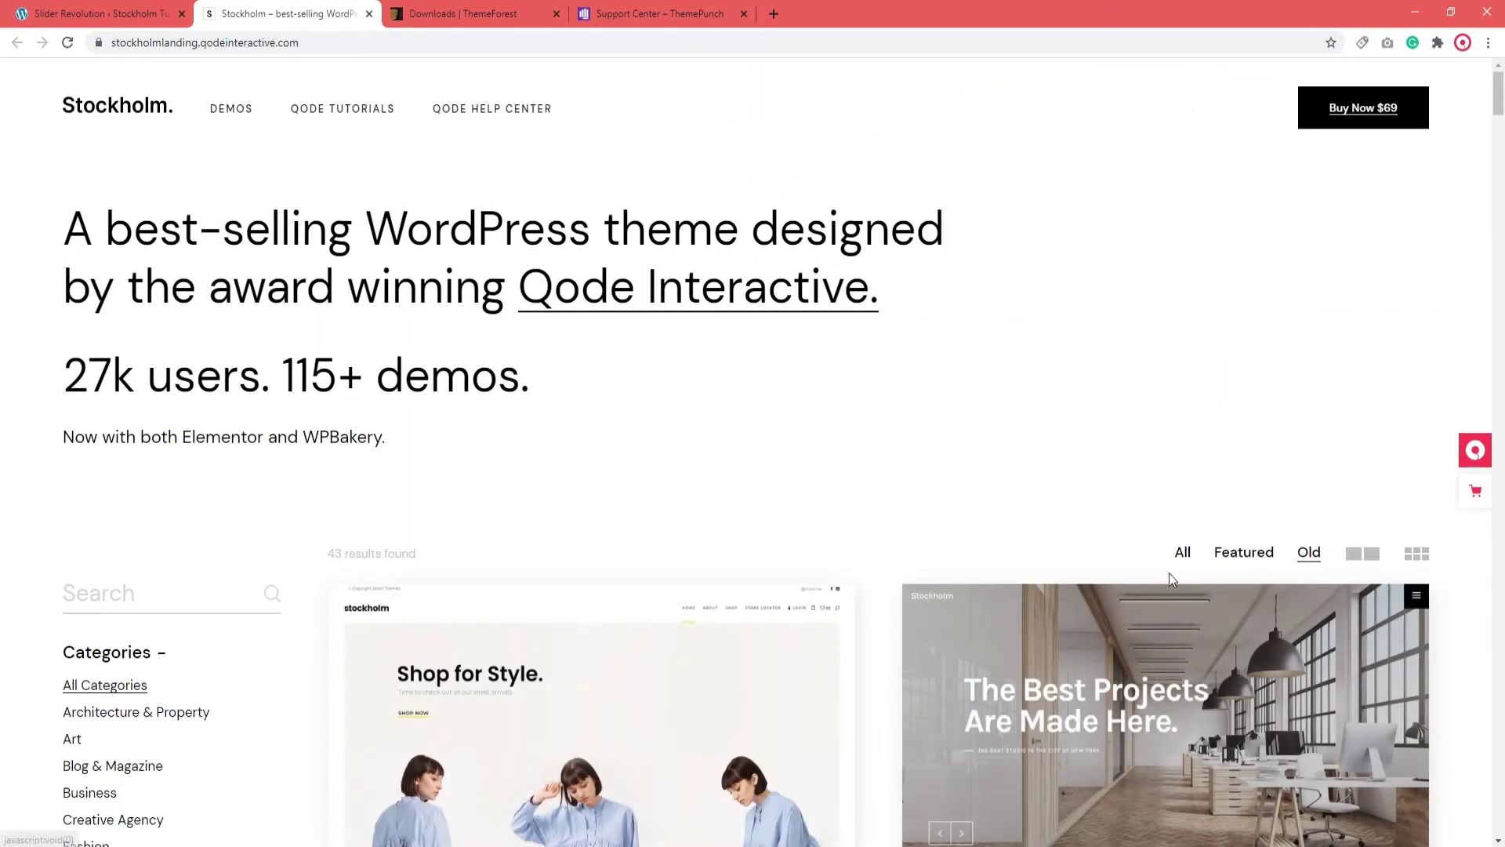
pyautogui.scroll(-3, 821, 524)
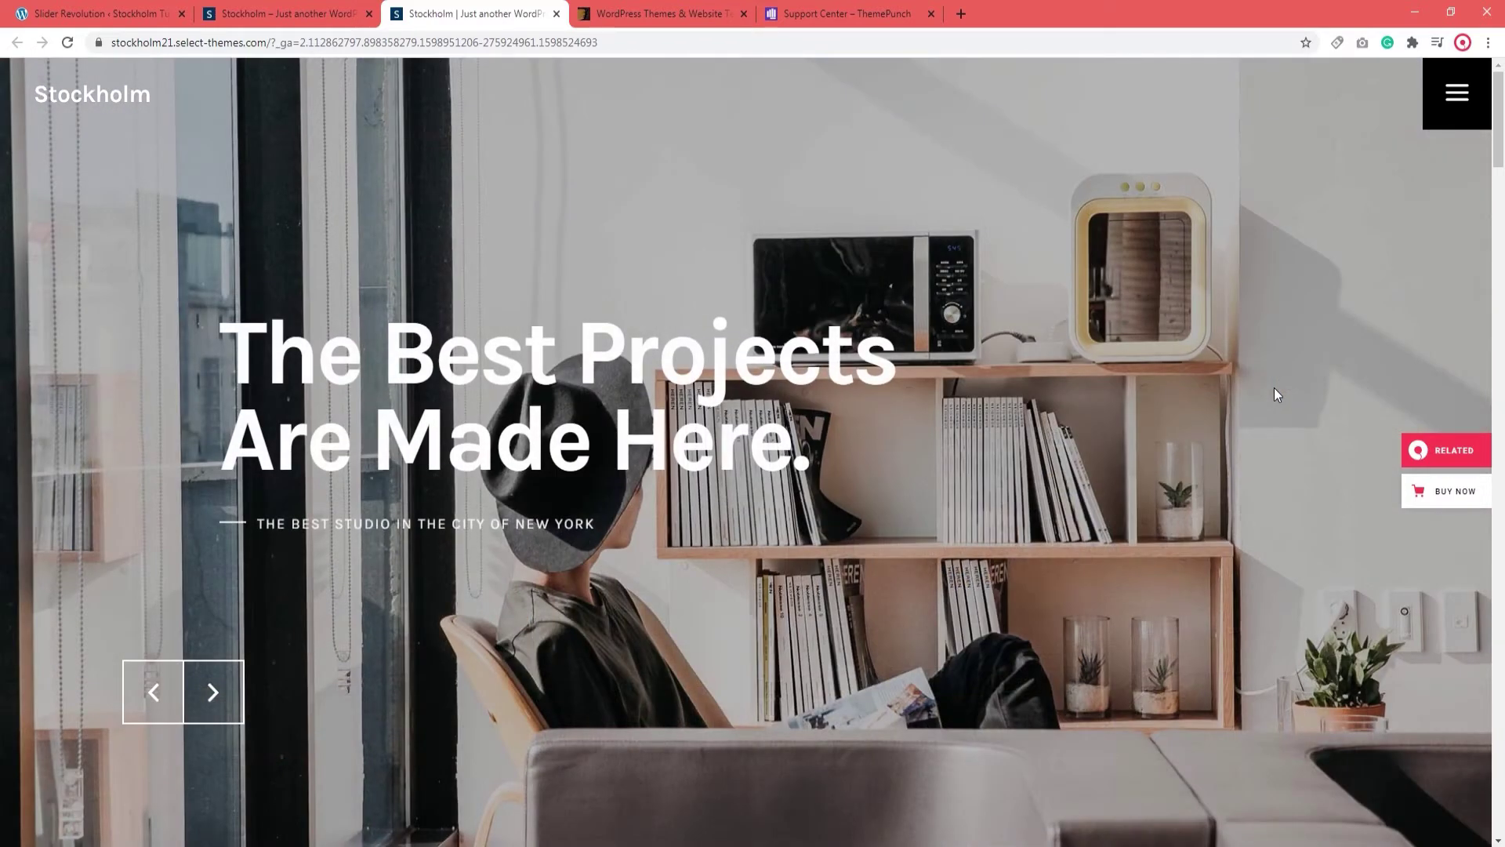
# - Download Stockholm's 'All files & documentation' package from the ThemeForest Downloads page
pyautogui.click(712, 20)
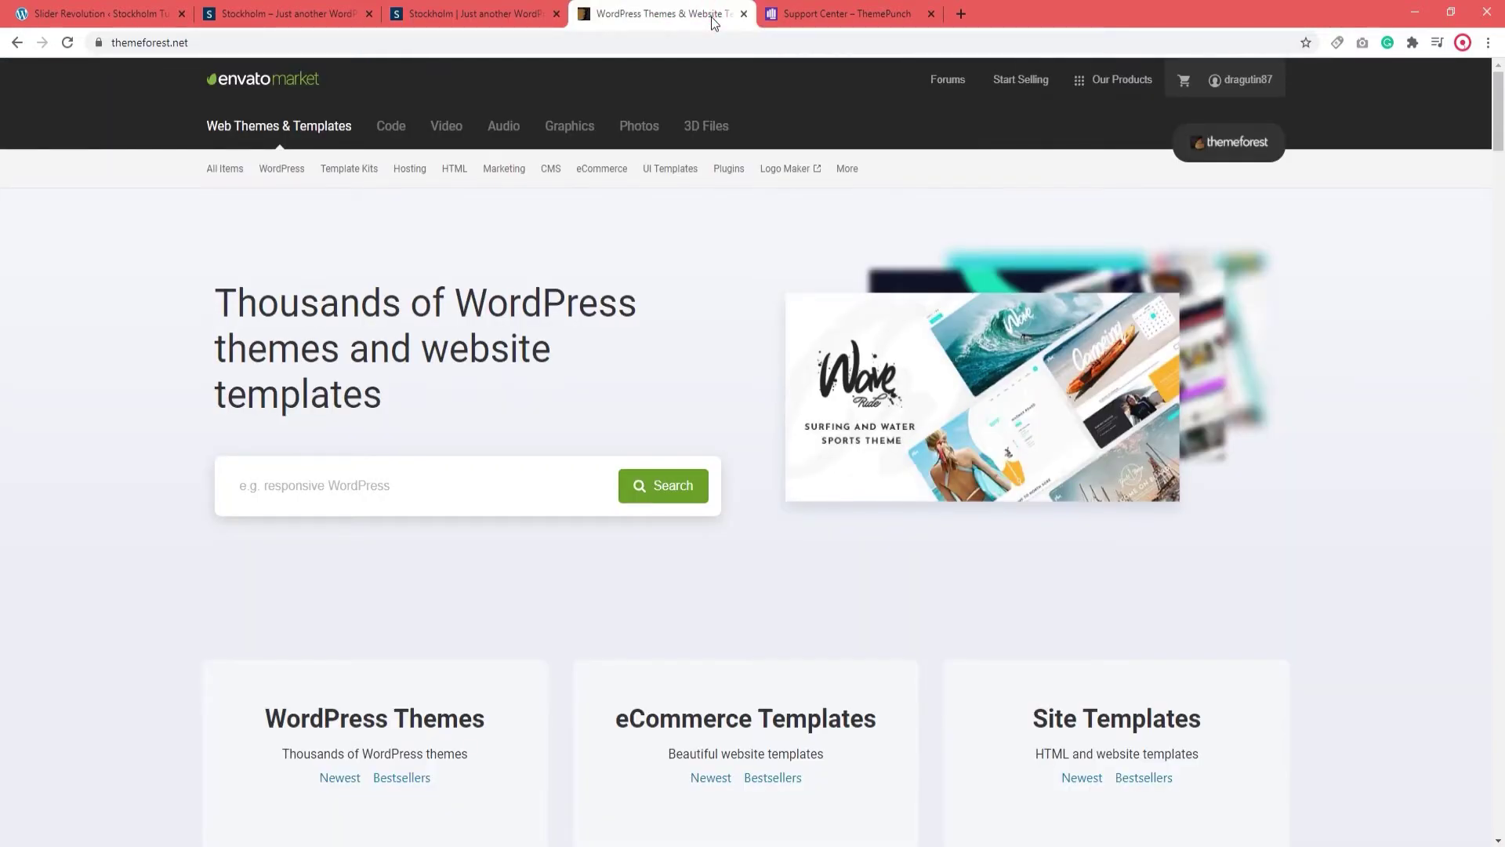
pyautogui.moveTo(1216, 86)
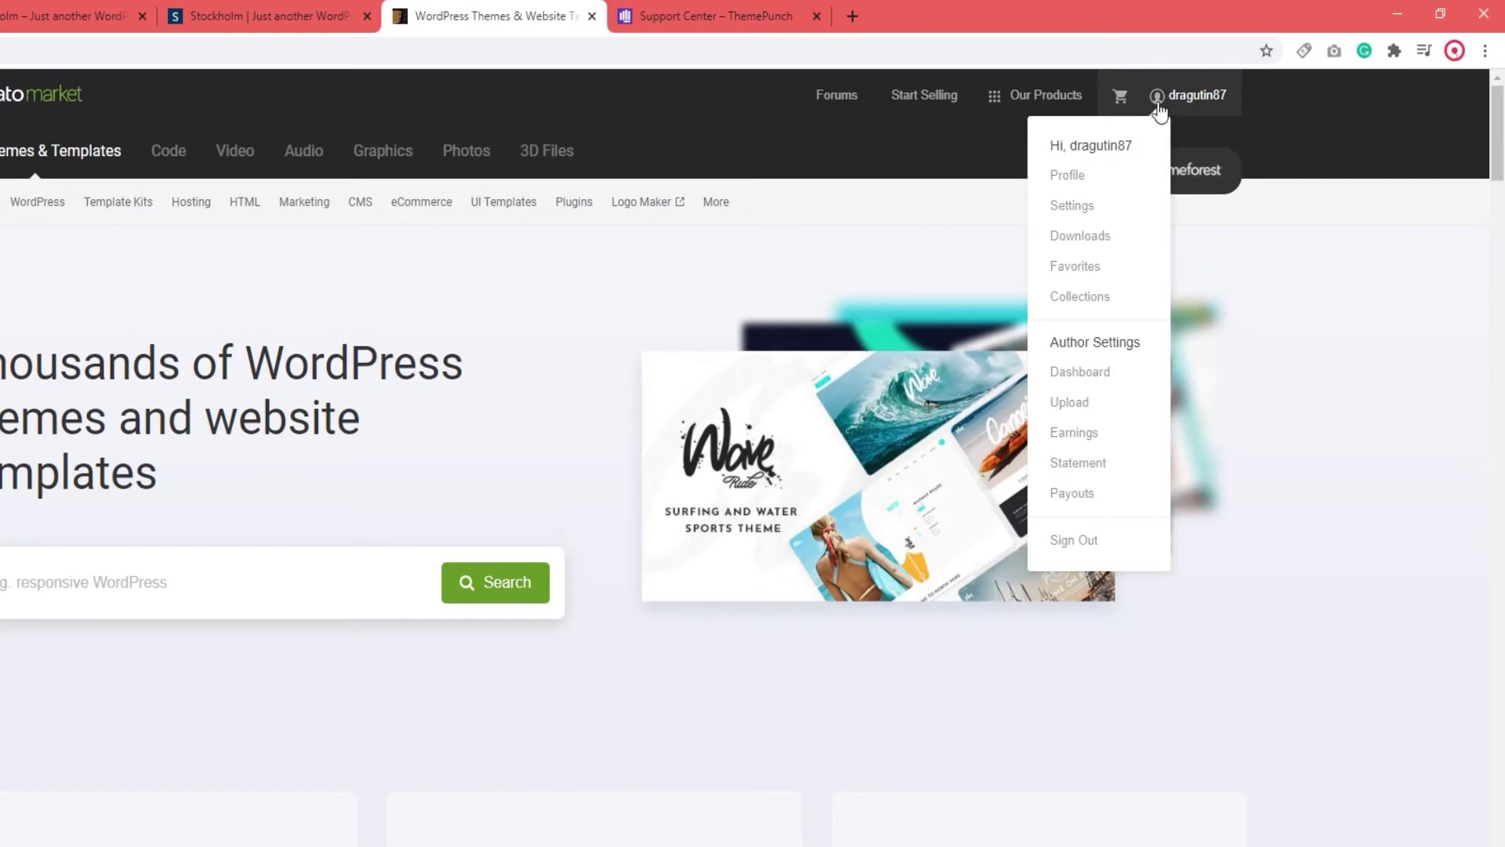
pyautogui.click(1093, 235)
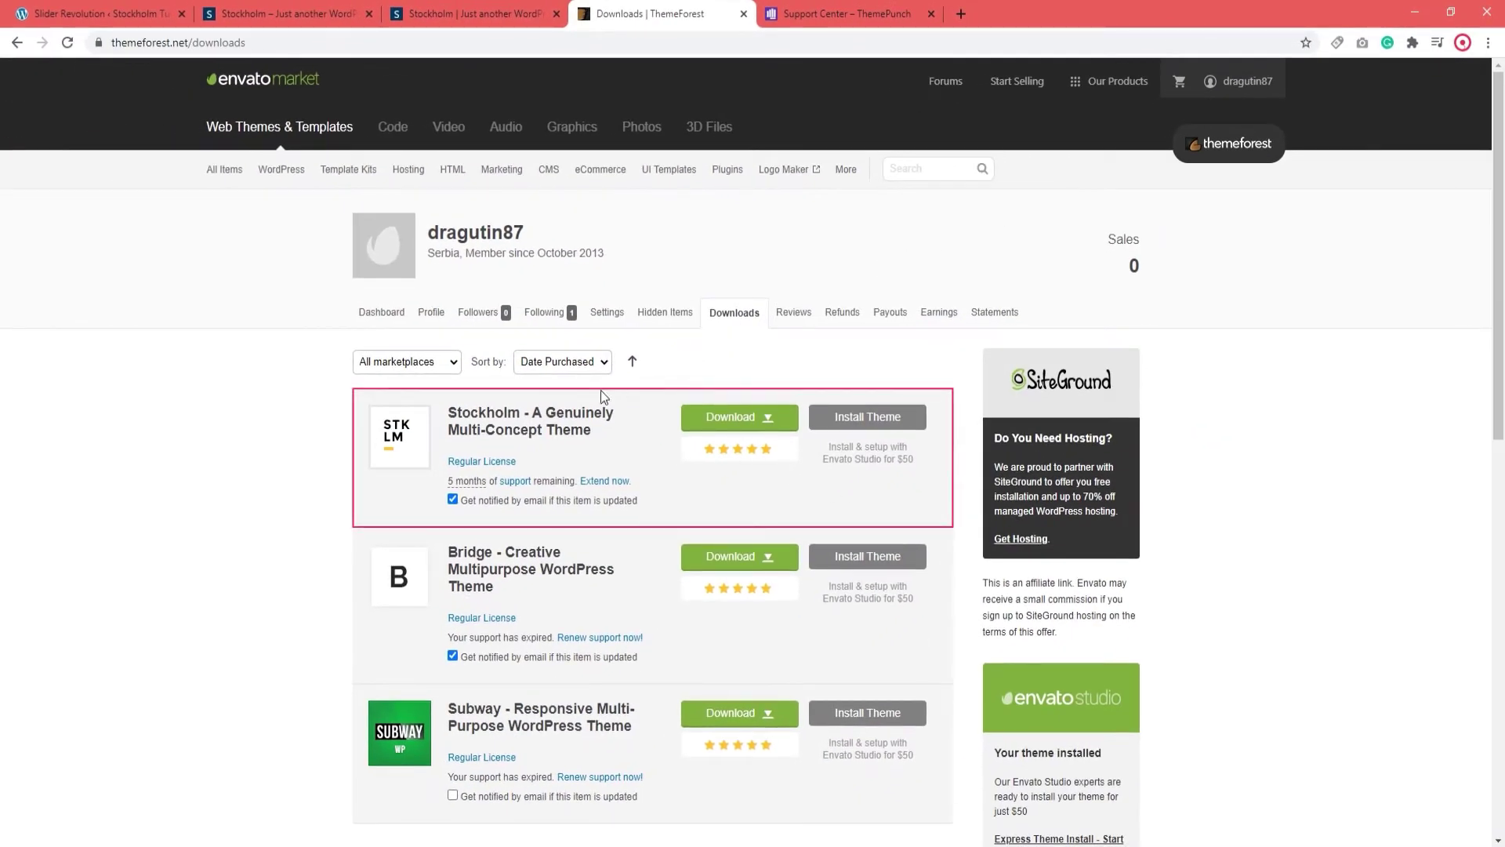
pyautogui.click(723, 420)
pyautogui.click(727, 451)
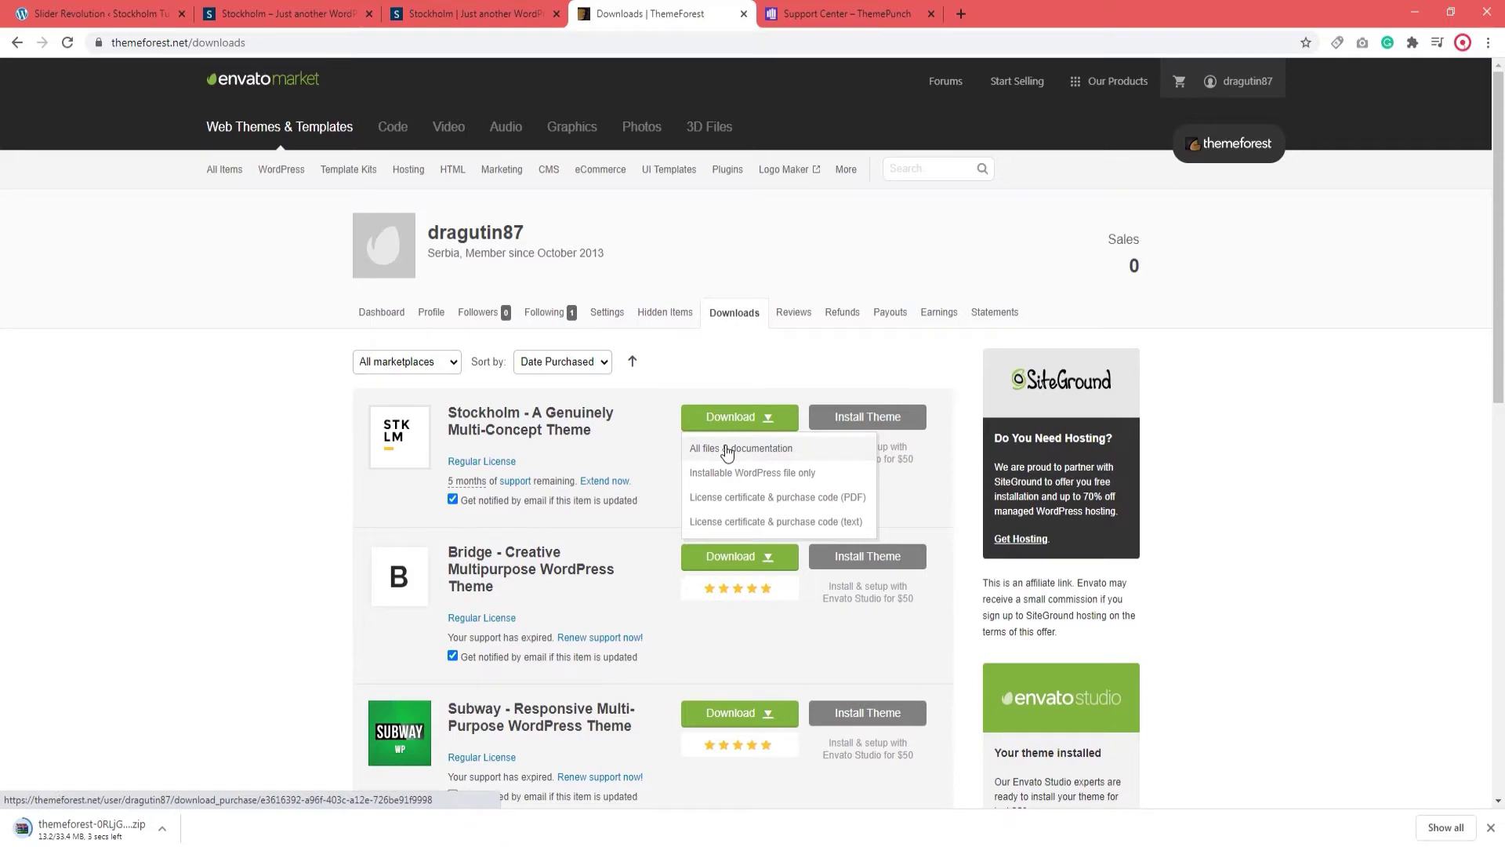
# - Open the downloaded Stockholm zip in WinRAR and browse into xml export > new demos > revslider
pyautogui.click(1415, 19)
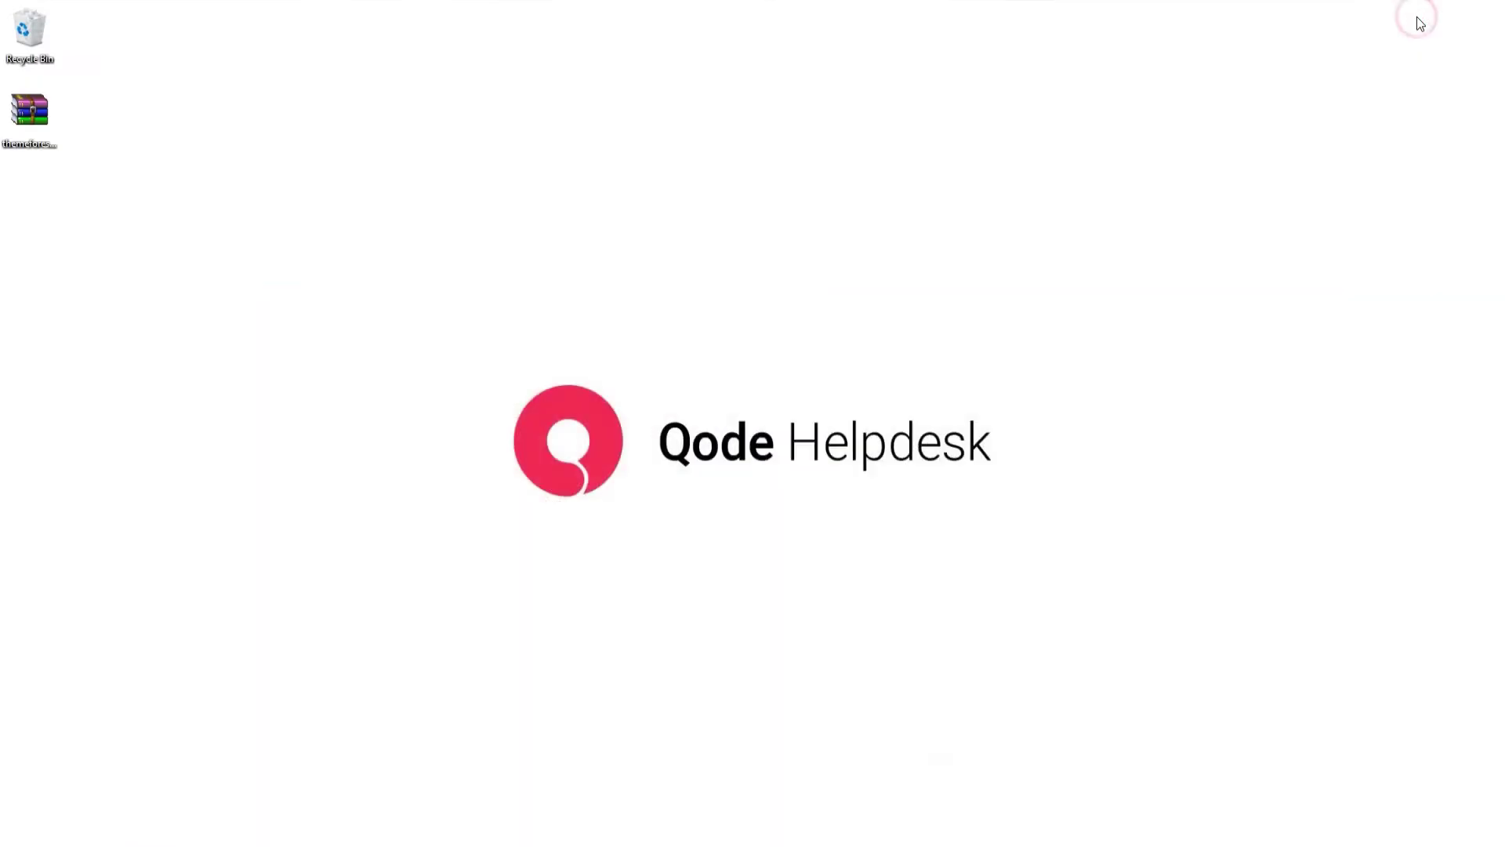
pyautogui.rightClick(49, 117)
pyautogui.click(86, 128)
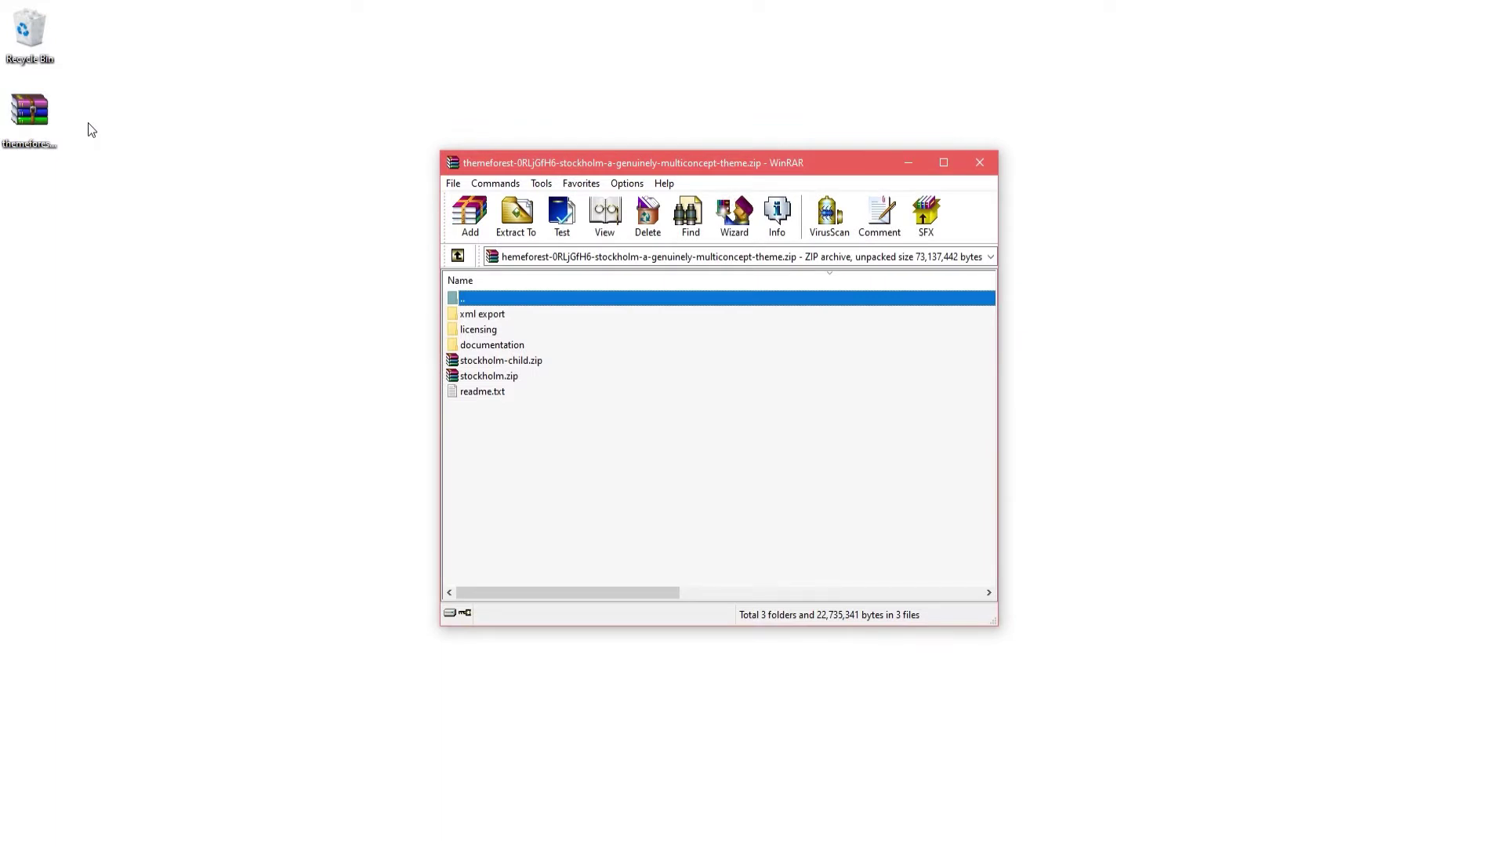
pyautogui.click(462, 314)
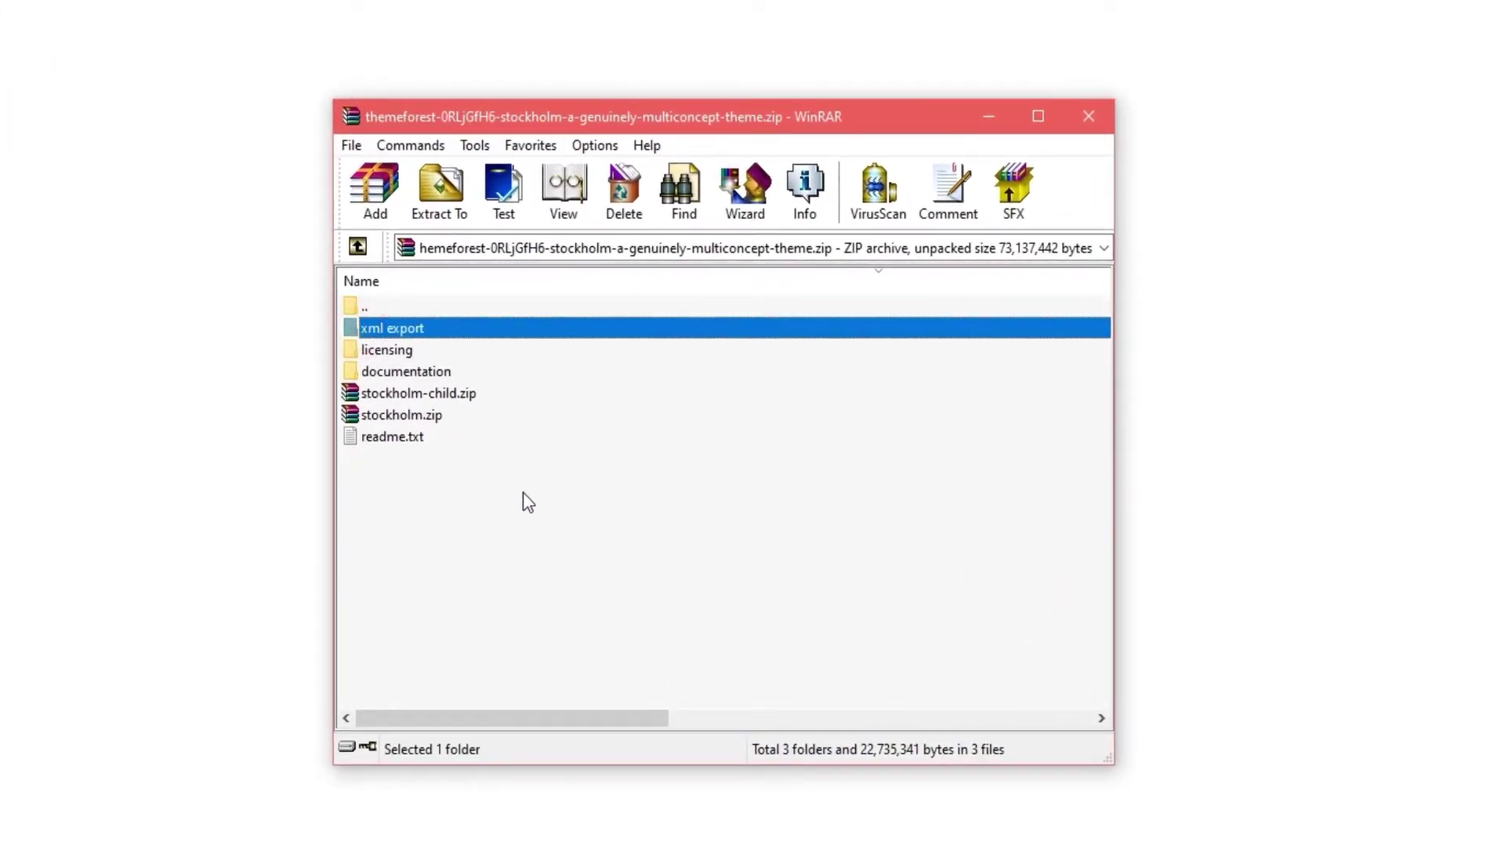
pyautogui.doubleClick(416, 328)
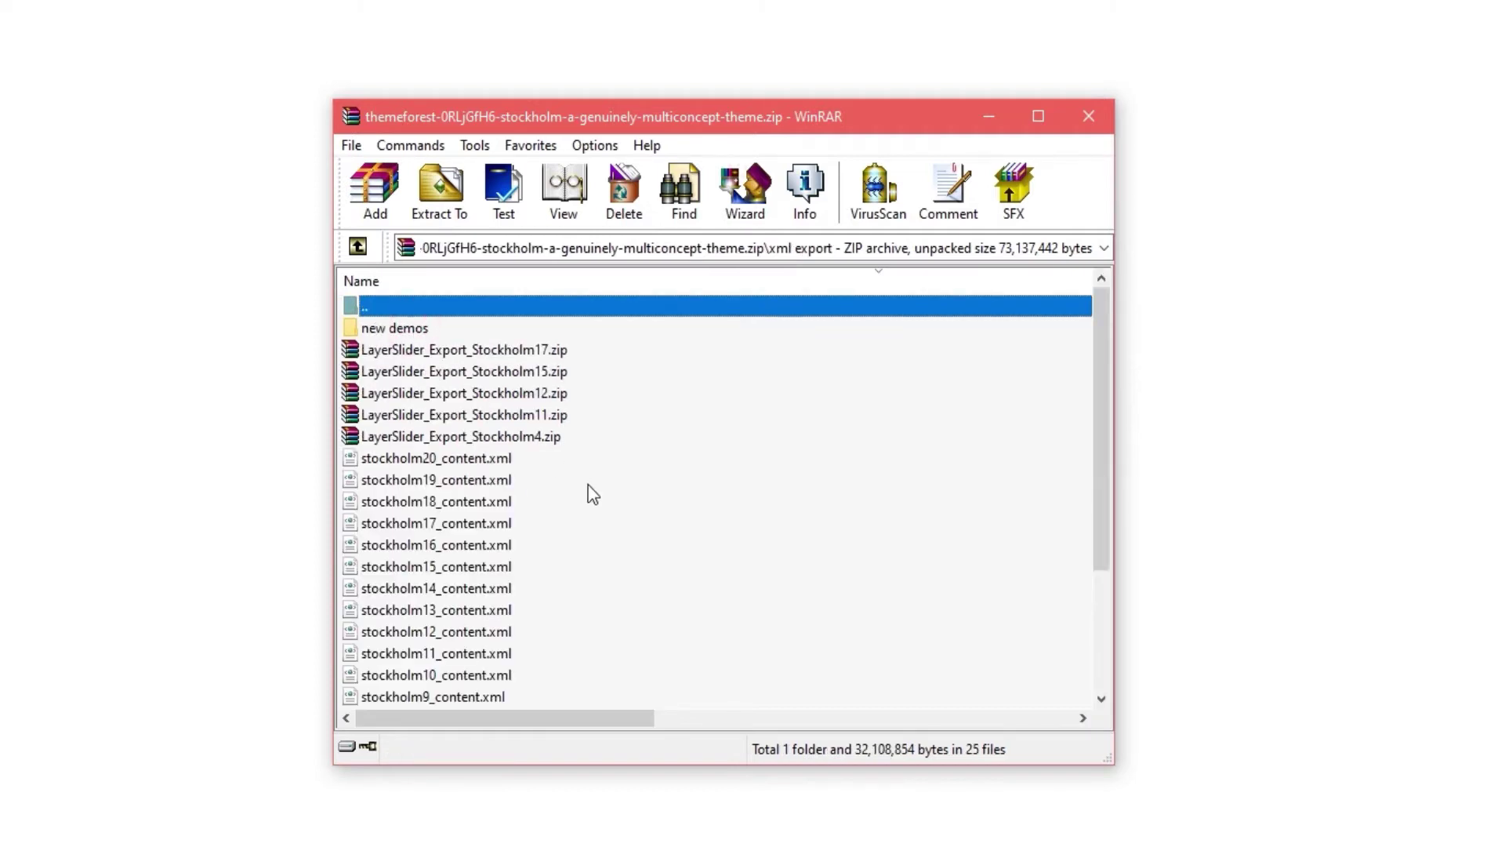
pyautogui.doubleClick(396, 329)
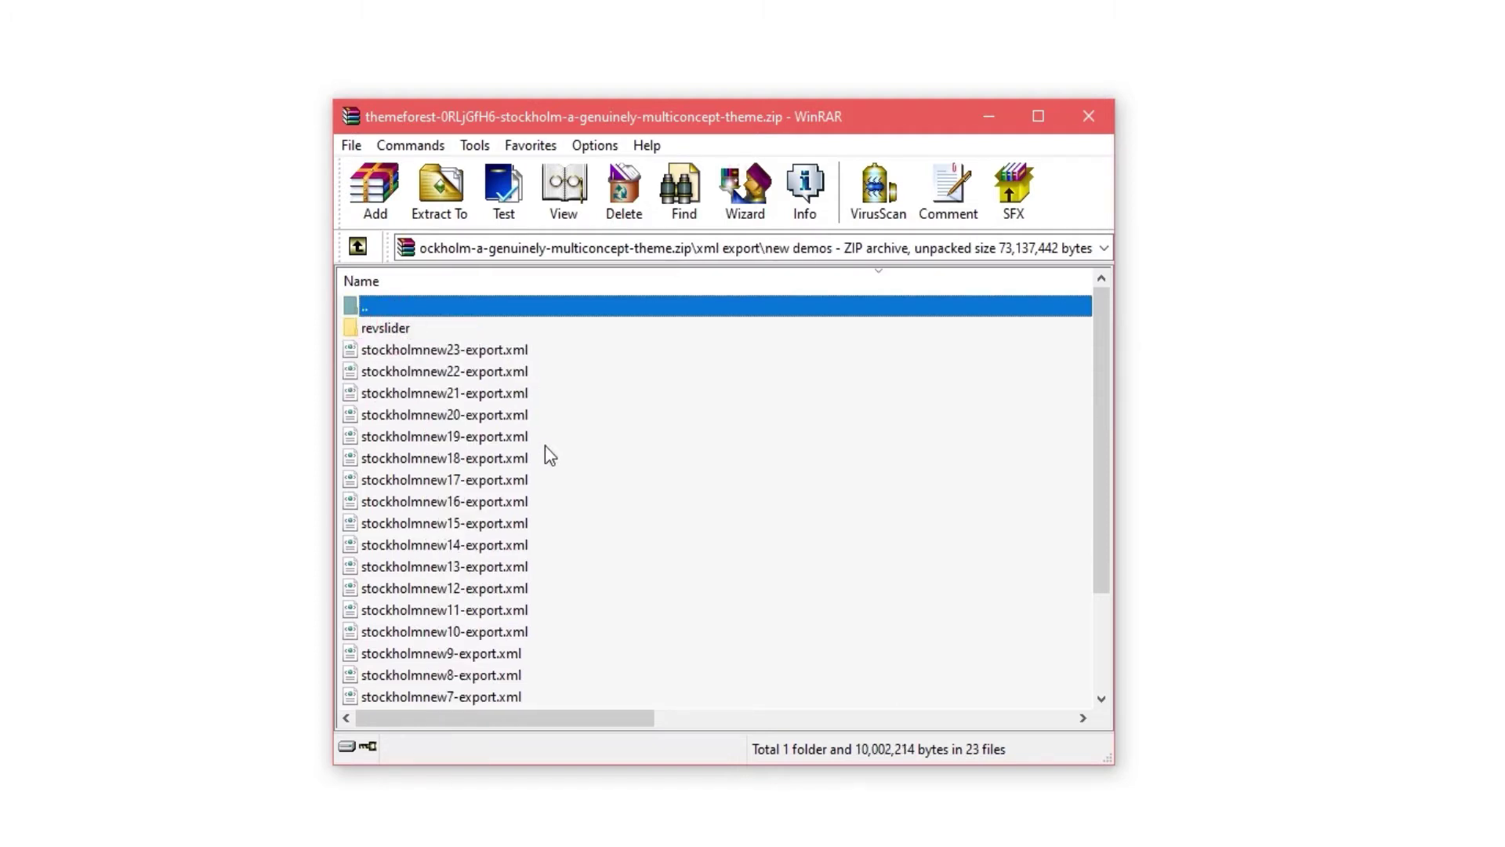
pyautogui.doubleClick(388, 327)
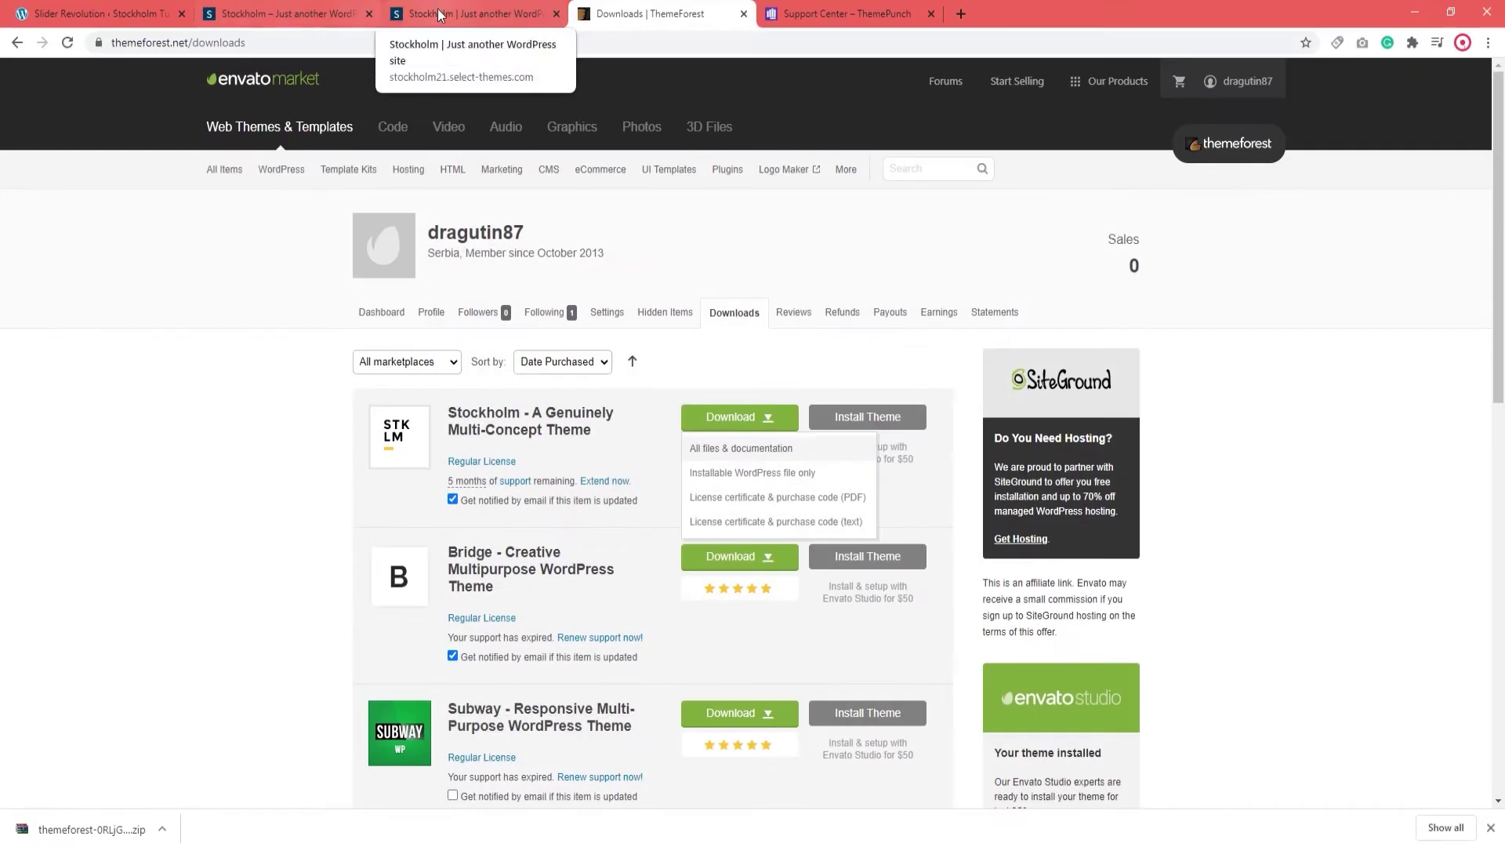
# - Confirm the demo tab's address reads stockholm21, then minimize Chrome back to the desktop
pyautogui.click(454, 13)
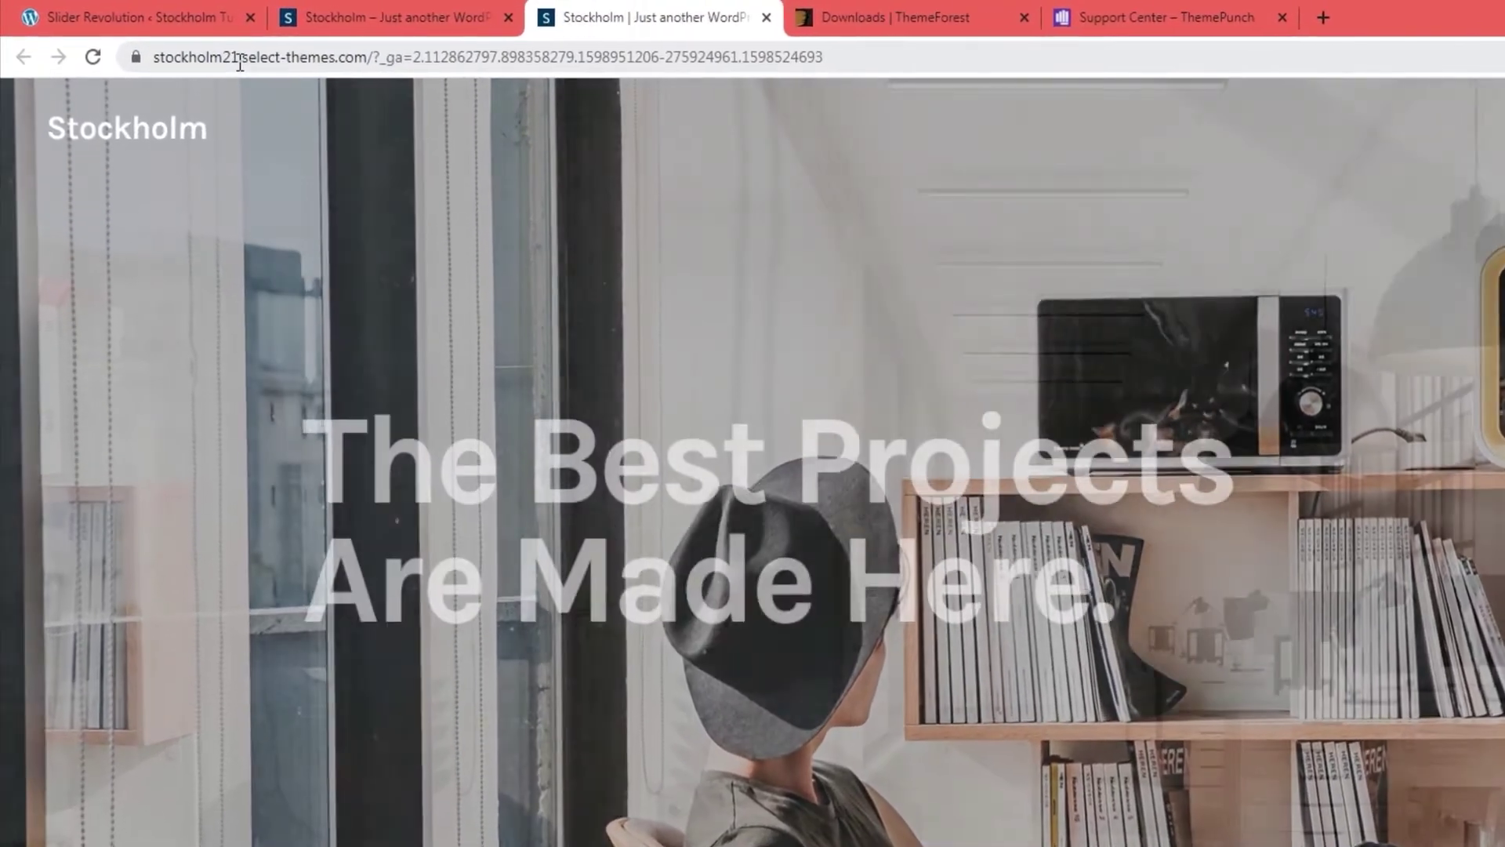
pyautogui.click(173, 45)
pyautogui.moveTo(243, 63); pyautogui.dragTo(162, 69)
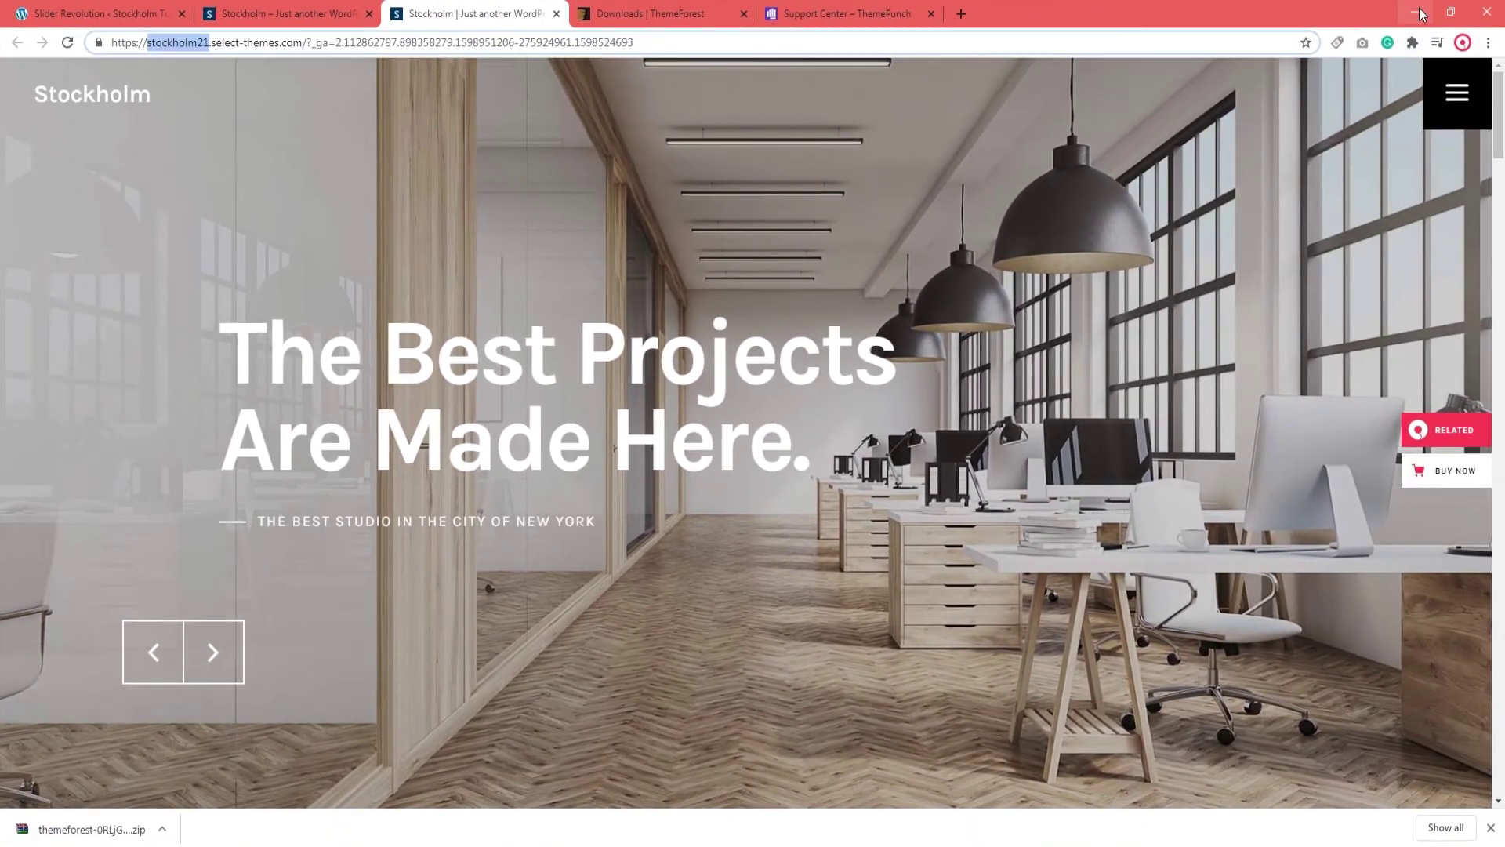
pyautogui.click(1421, 14)
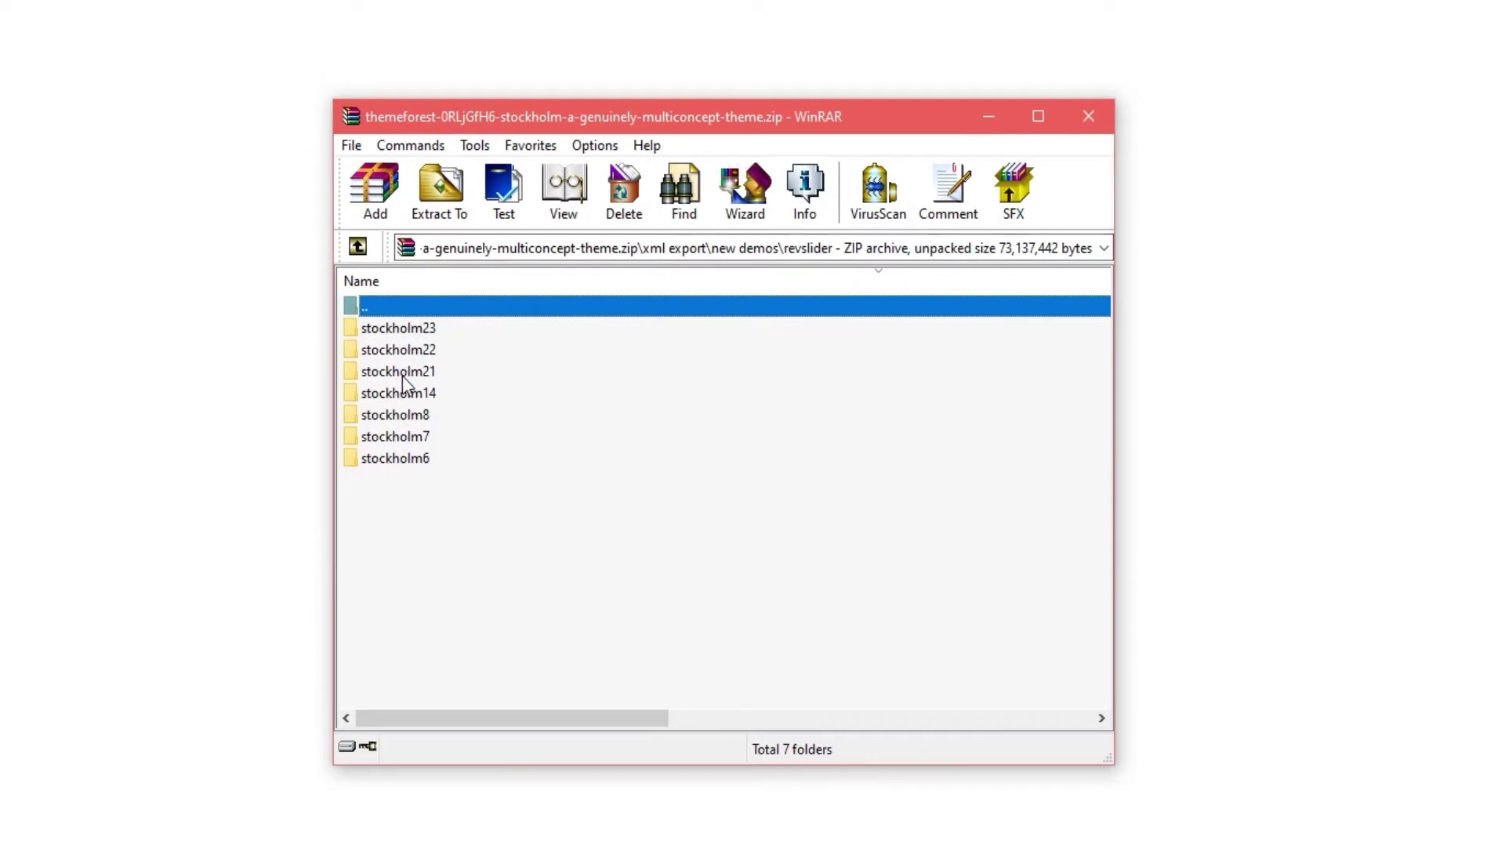
# - Drag slider-1.zip from the stockholm21 folder onto the desktop and close WinRAR
pyautogui.doubleClick(403, 373)
pyautogui.moveTo(406, 328); pyautogui.dragTo(157, 184)
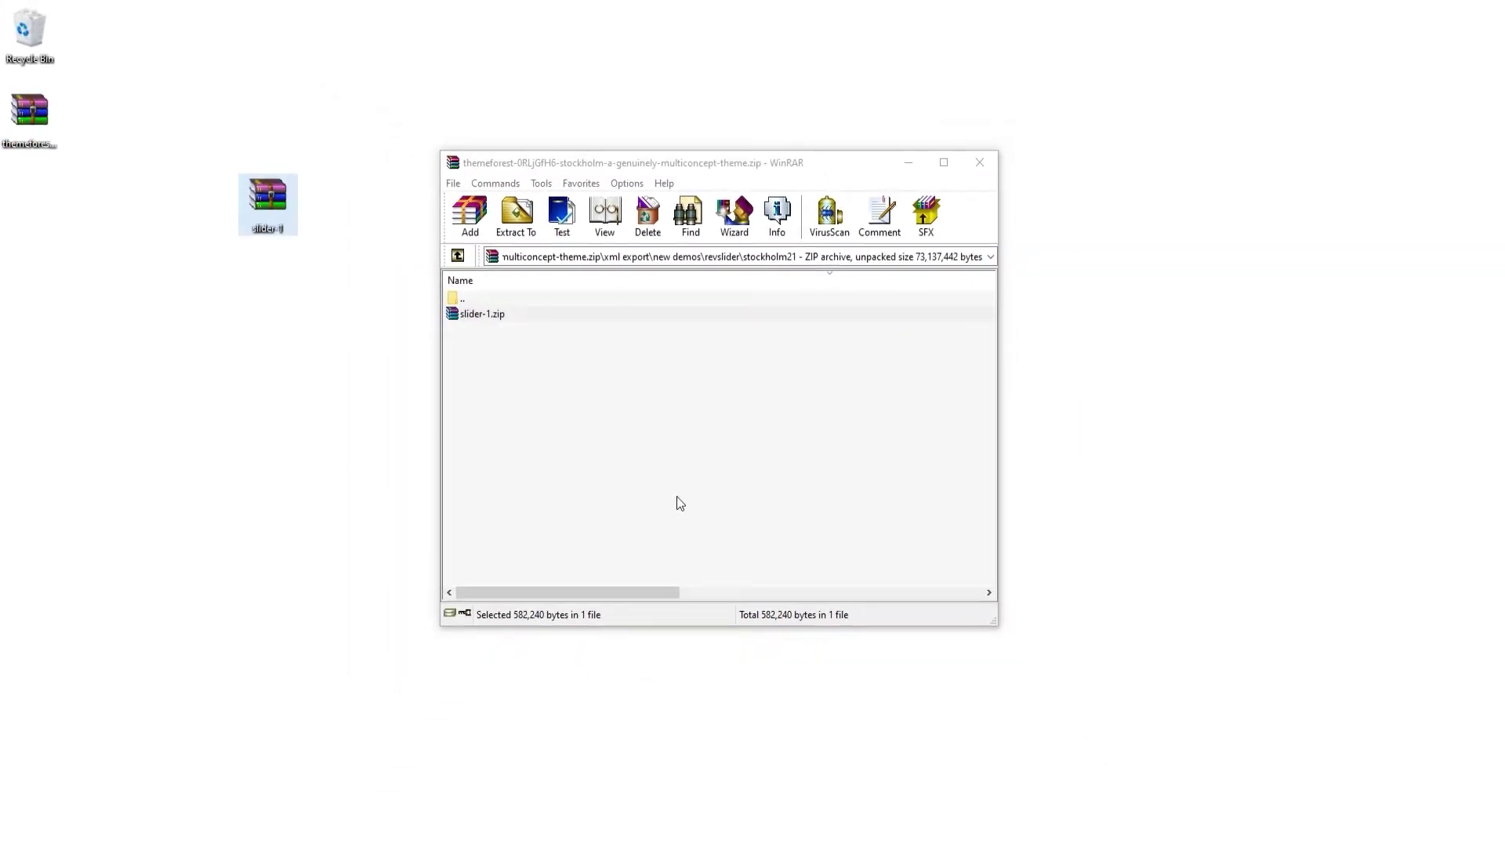
pyautogui.click(980, 162)
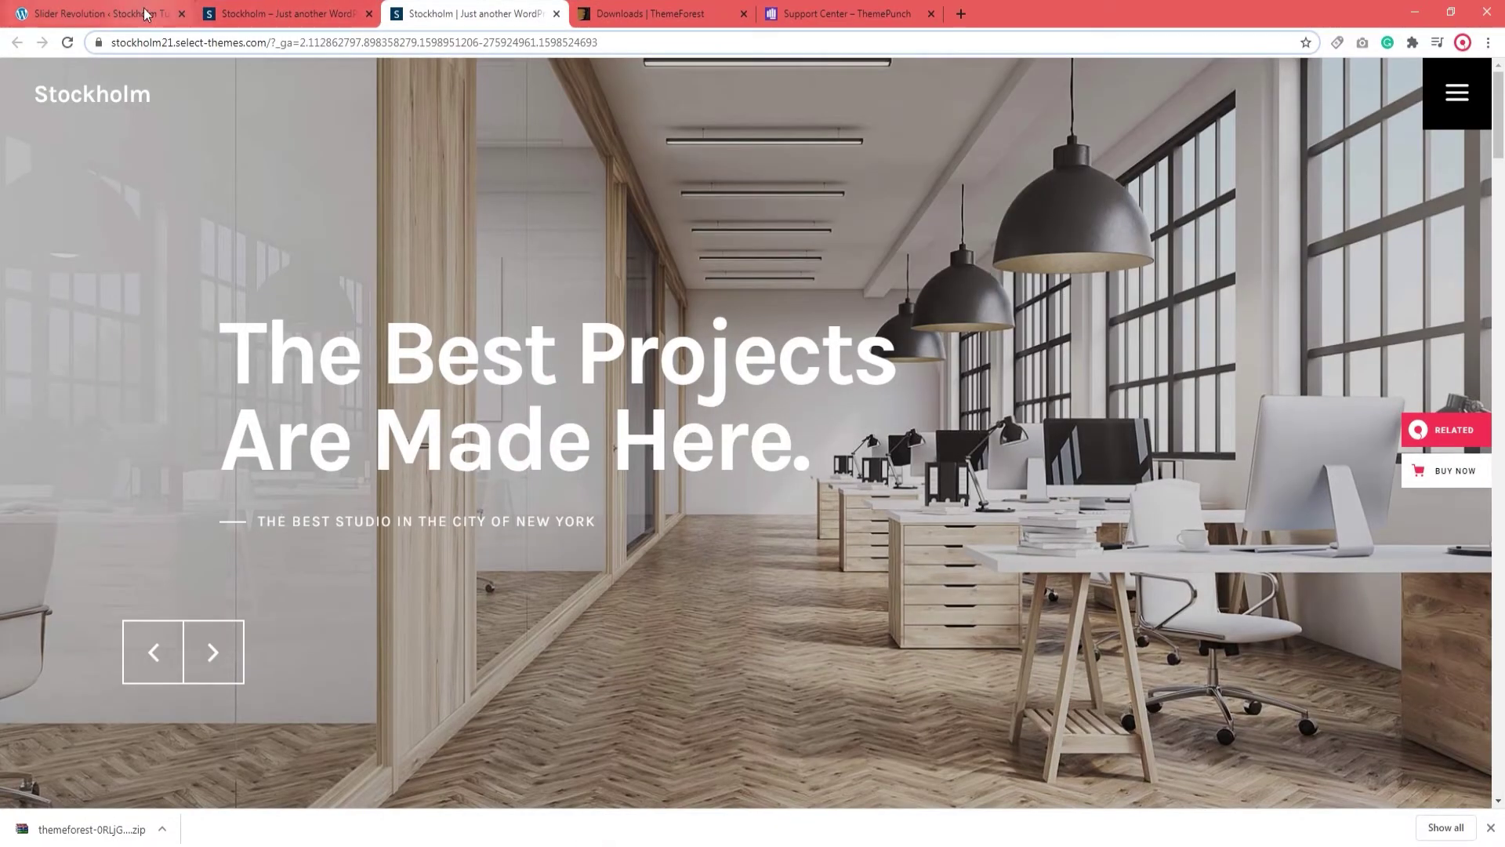
# - Manually import slider-1.zip from the Desktop into Slider Revolution
pyautogui.click(145, 14)
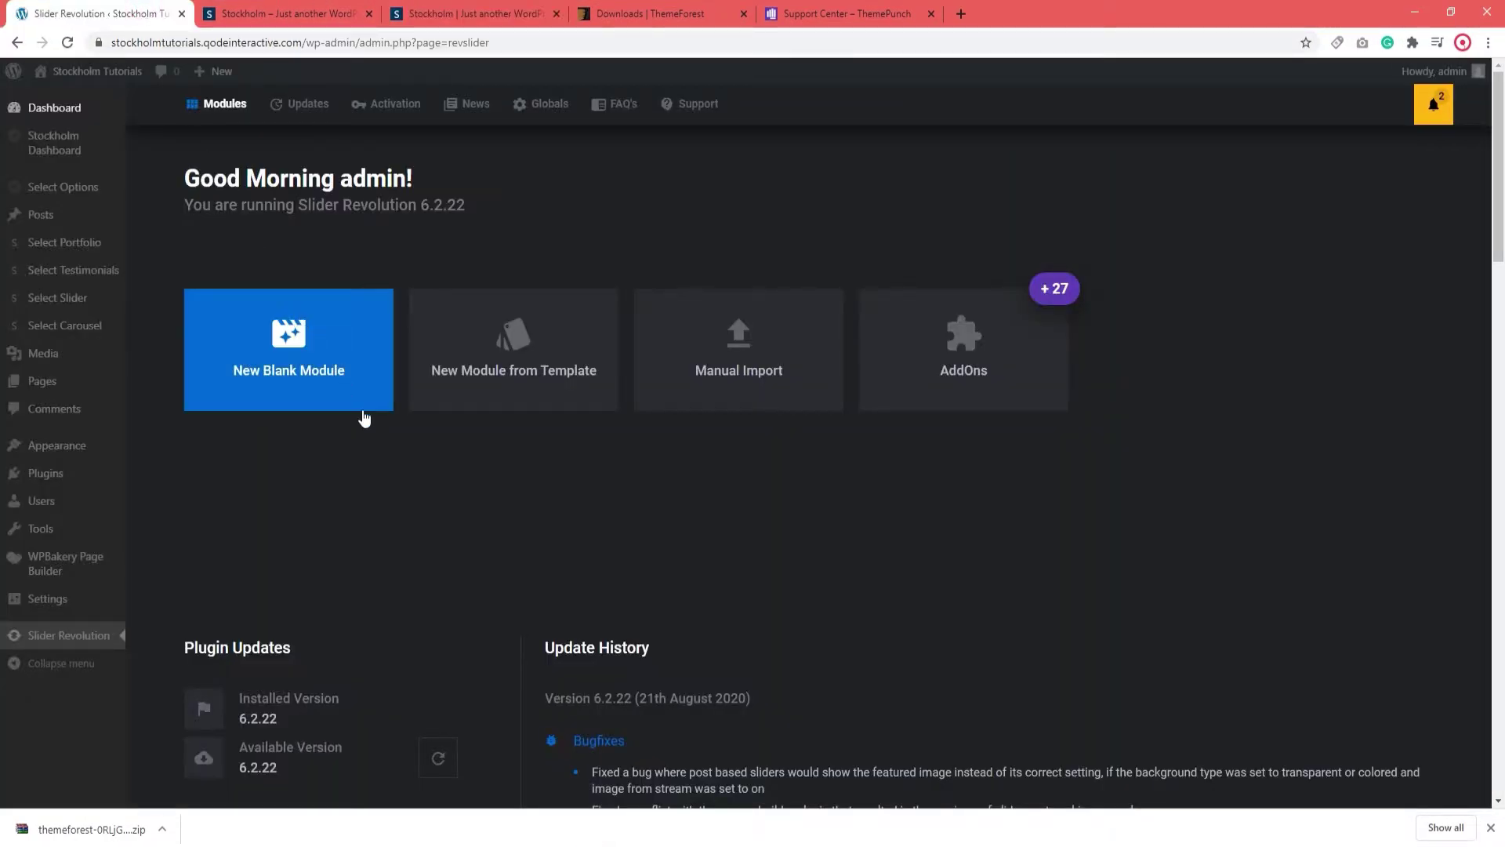
pyautogui.click(749, 386)
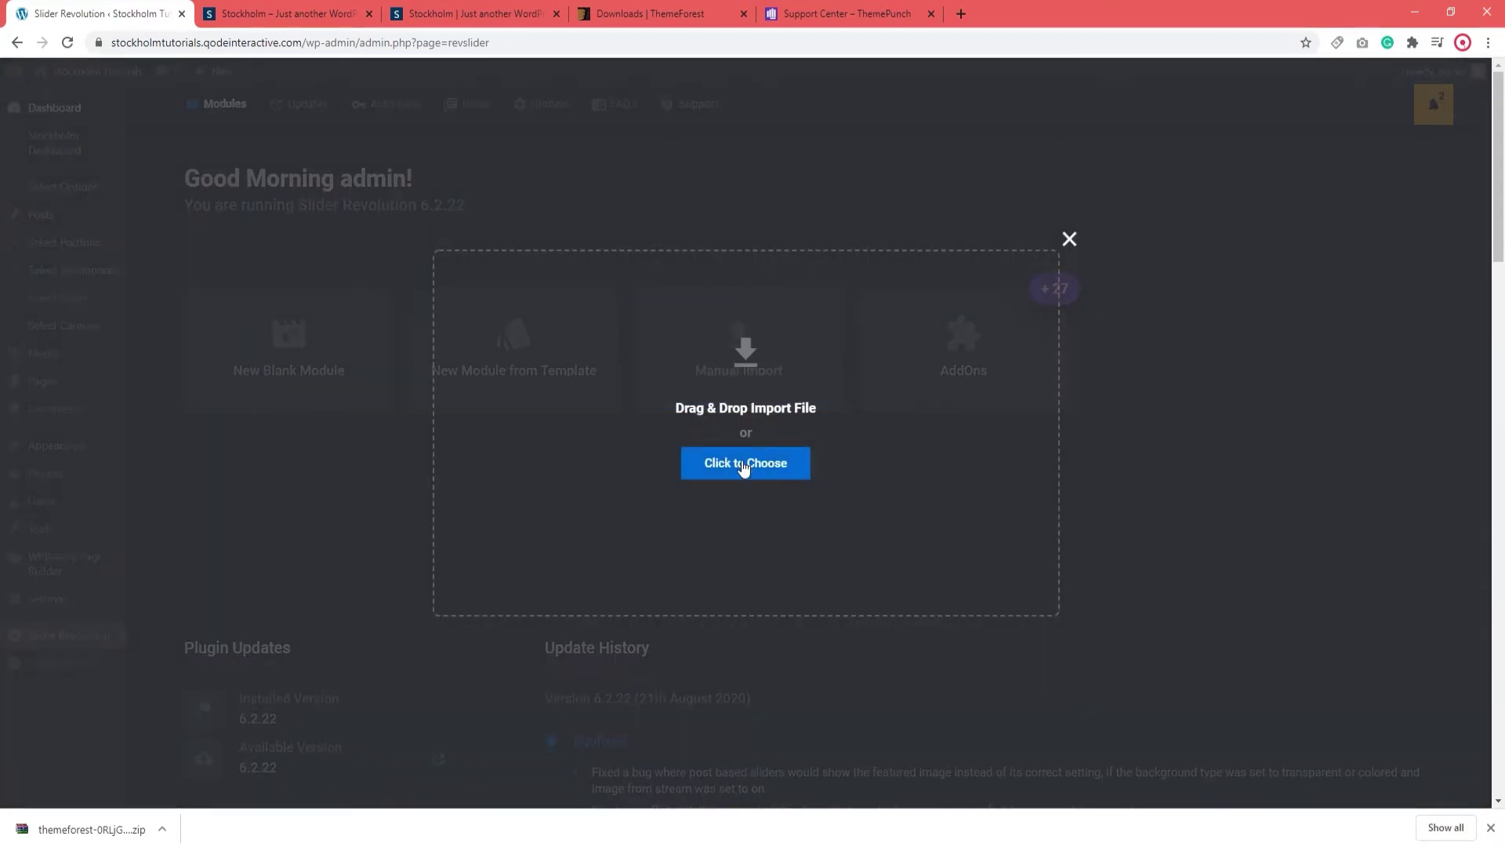
pyautogui.click(744, 469)
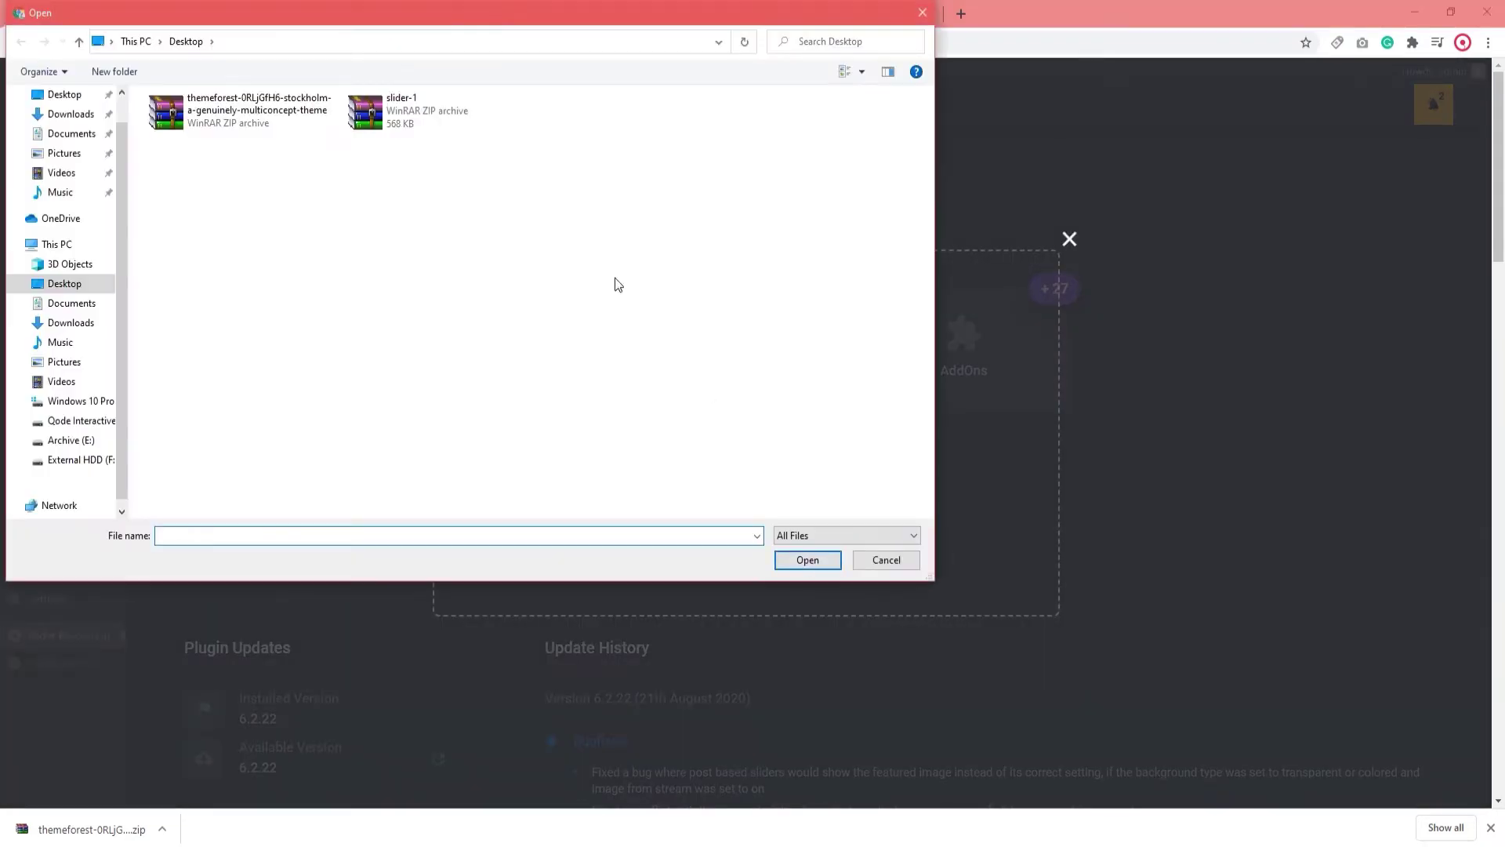
pyautogui.click(408, 124)
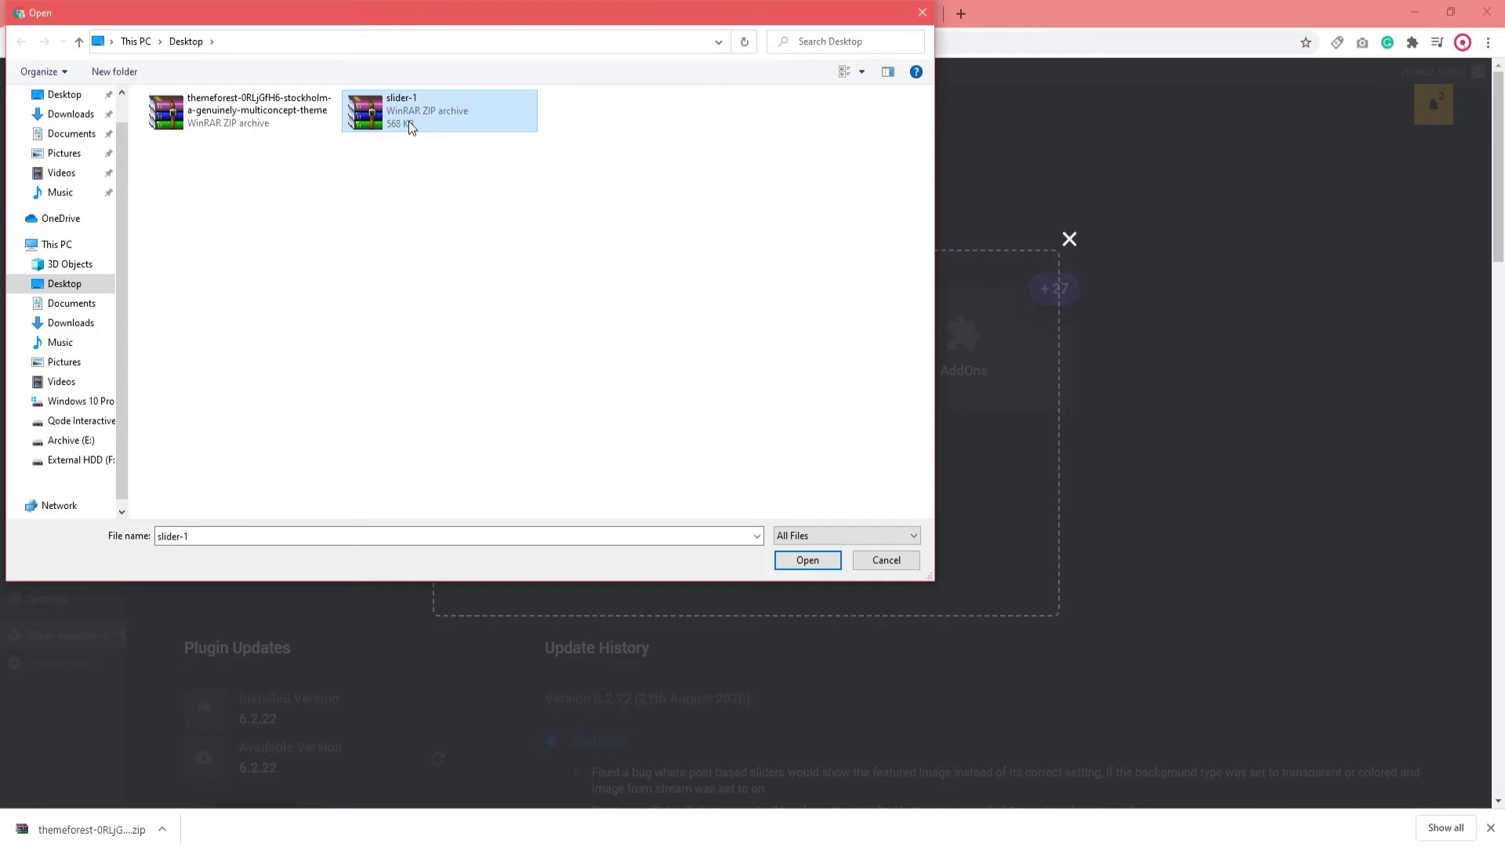
pyautogui.click(811, 564)
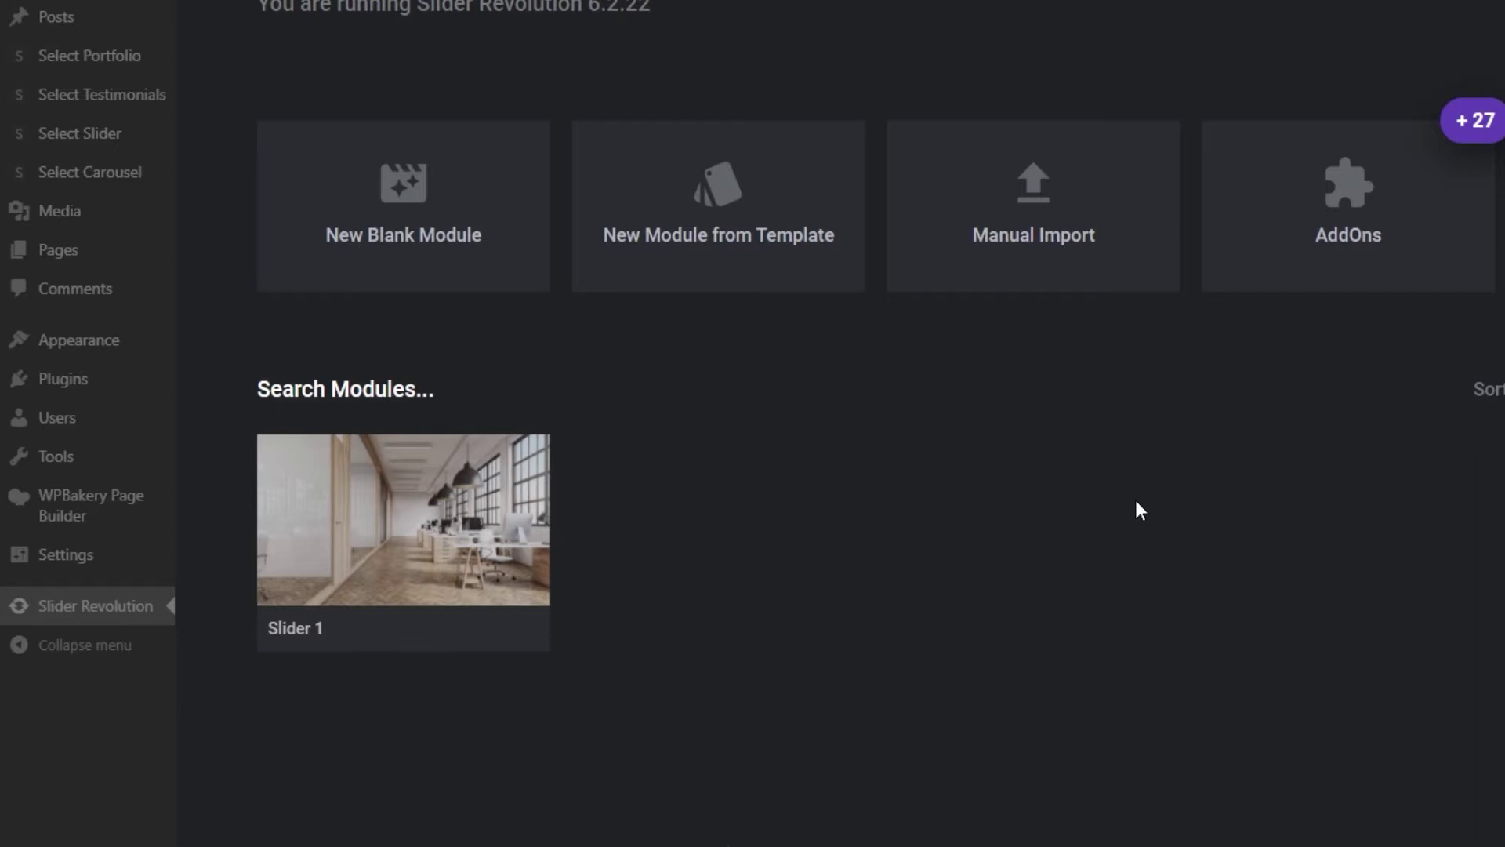
# - Open Slider 1 in the slide editor, then go Back to the modules list
pyautogui.moveTo(501, 530)
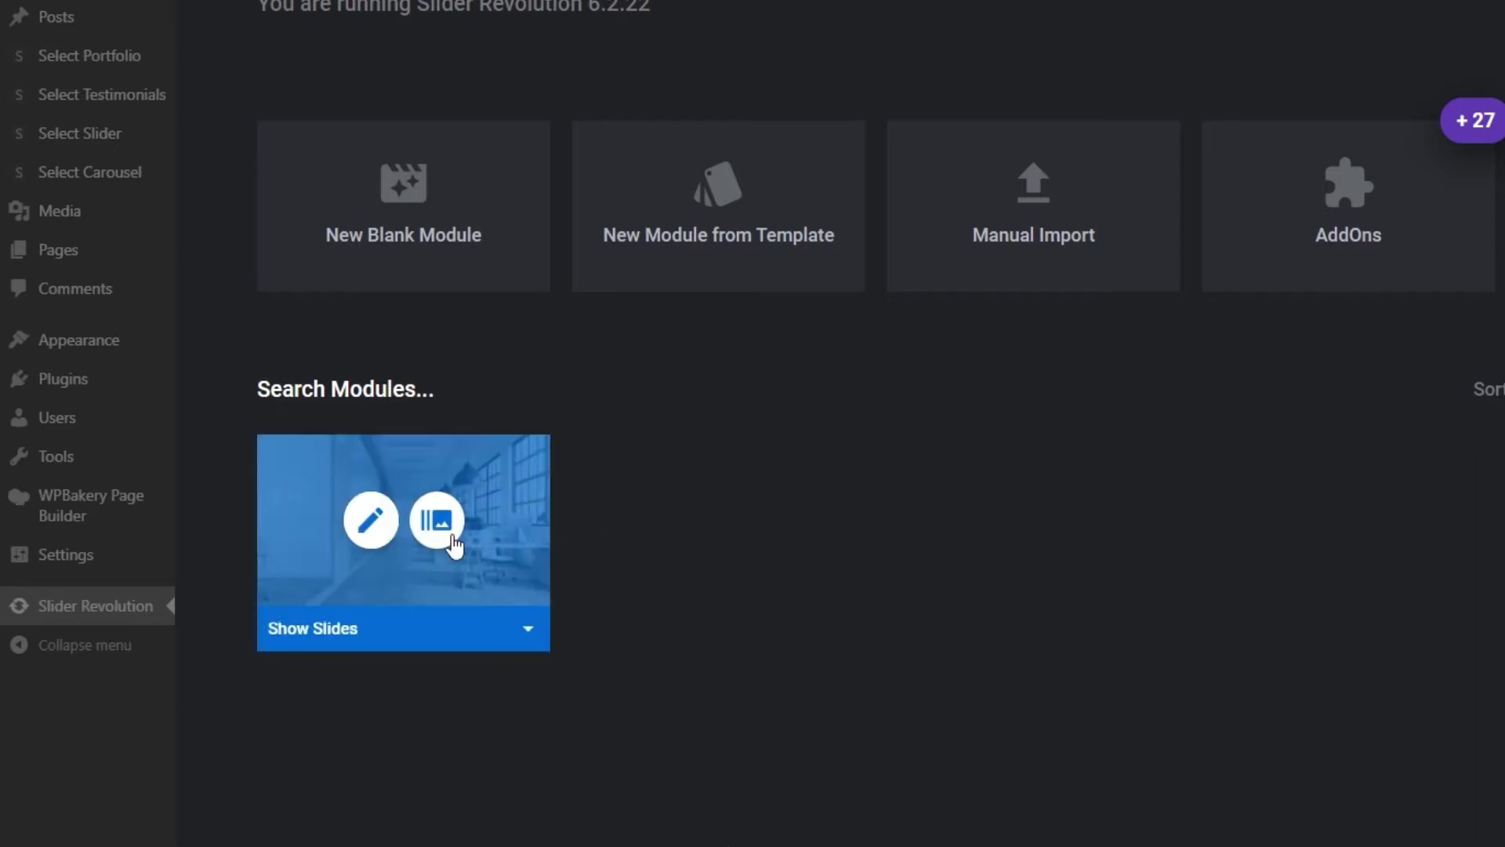
pyautogui.click(370, 520)
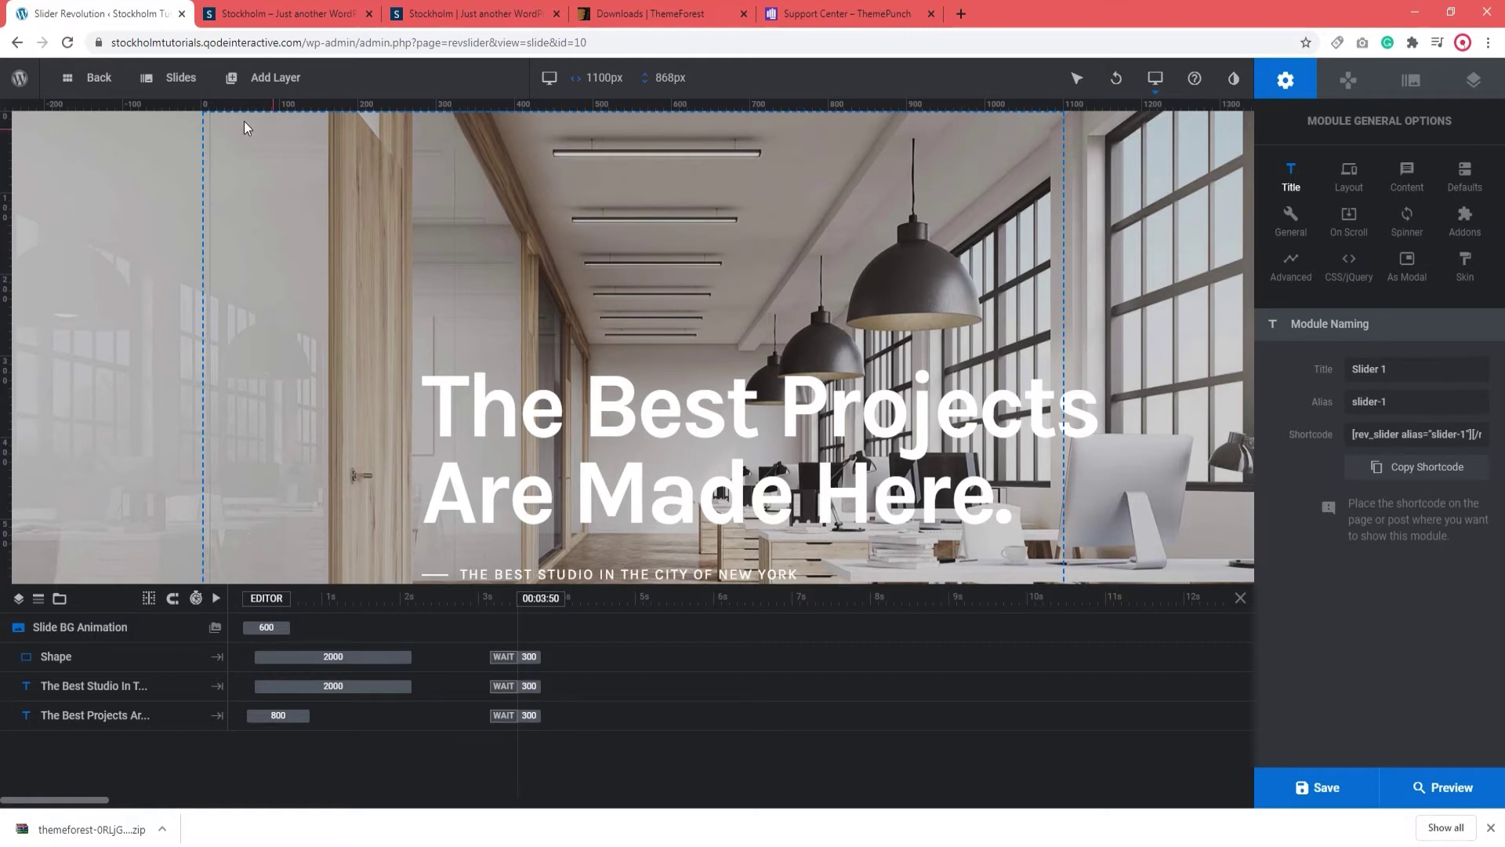
pyautogui.click(106, 81)
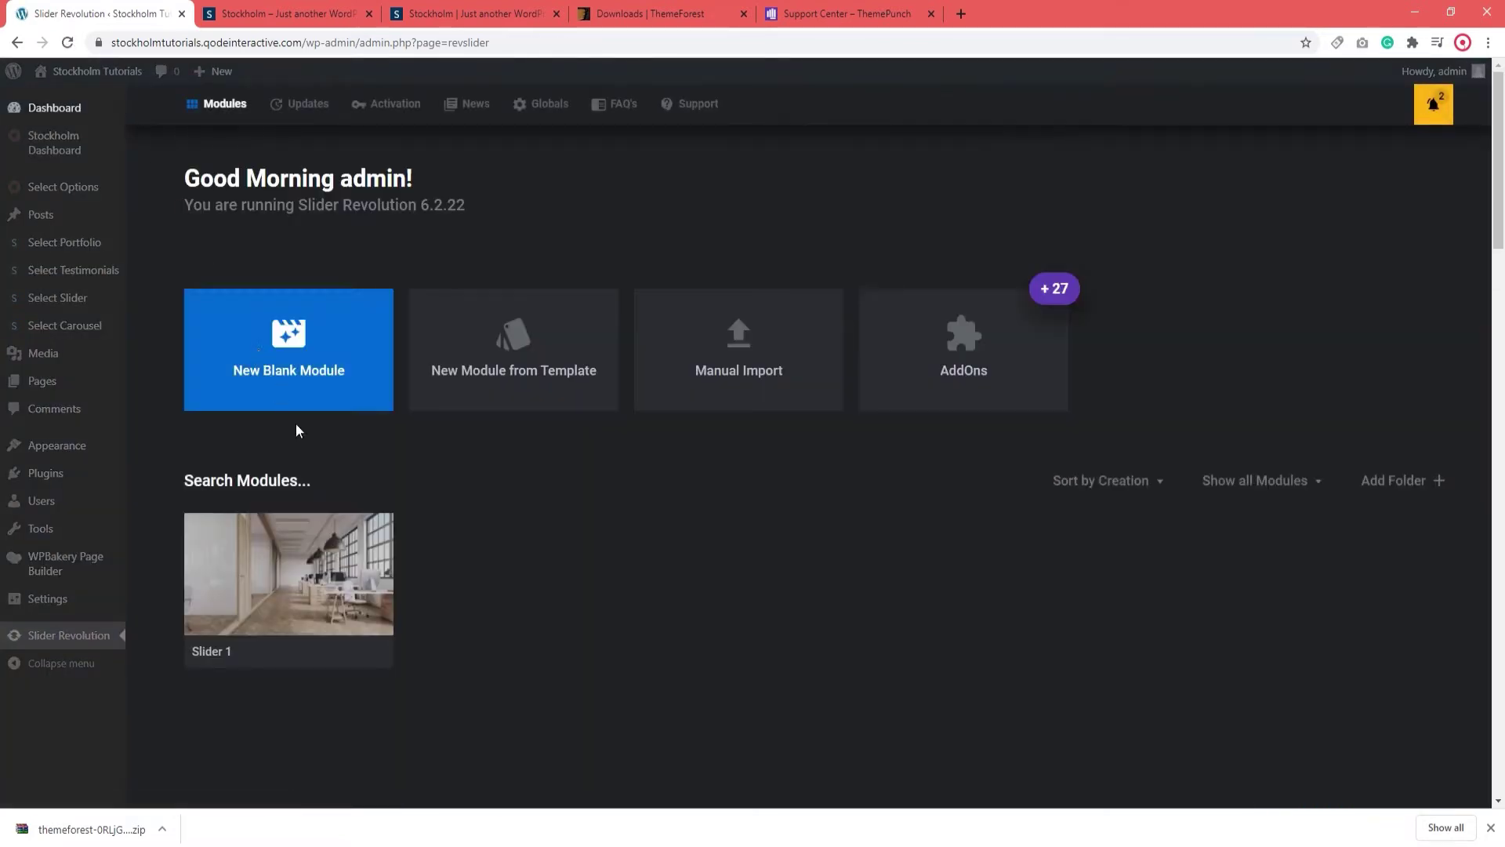
# - Open the Slider Revolution page for editing in a new tab from All Pages
pyautogui.click(377, 657)
pyautogui.scroll(-2, 503, 631)
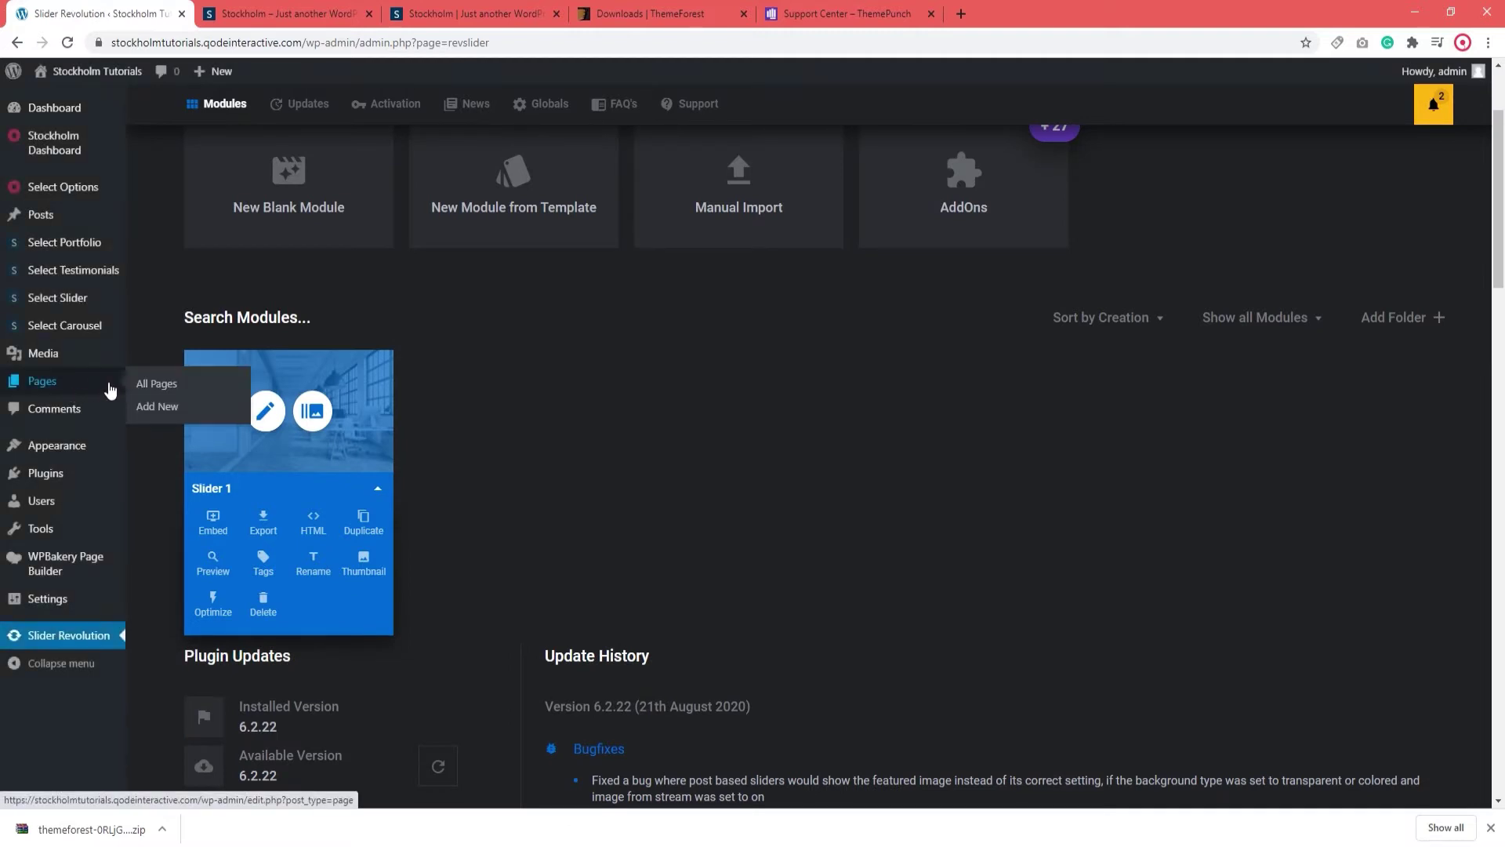
pyautogui.middleClick(143, 385)
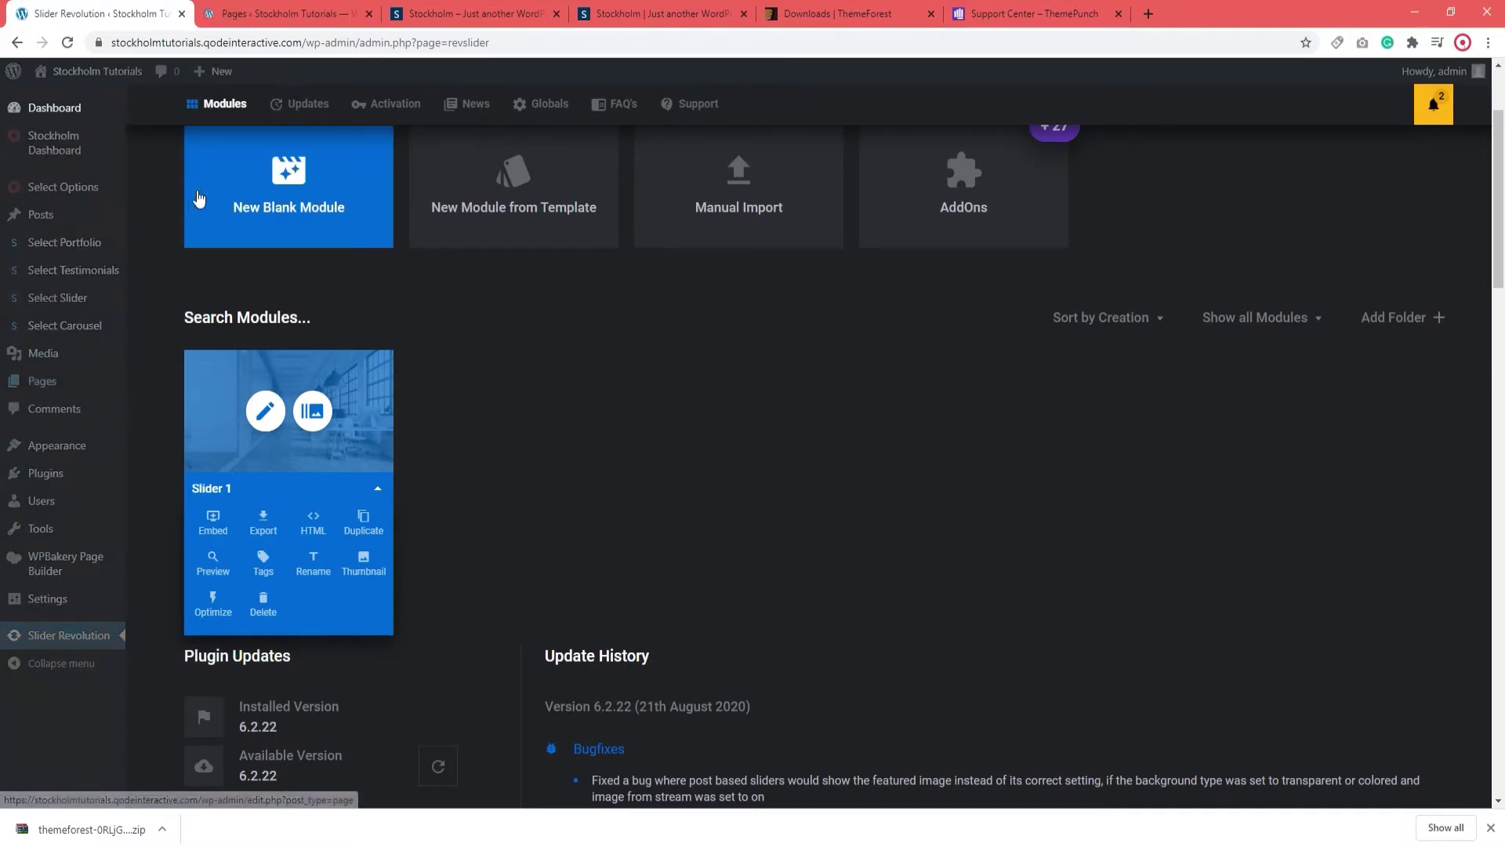
pyautogui.click(243, 17)
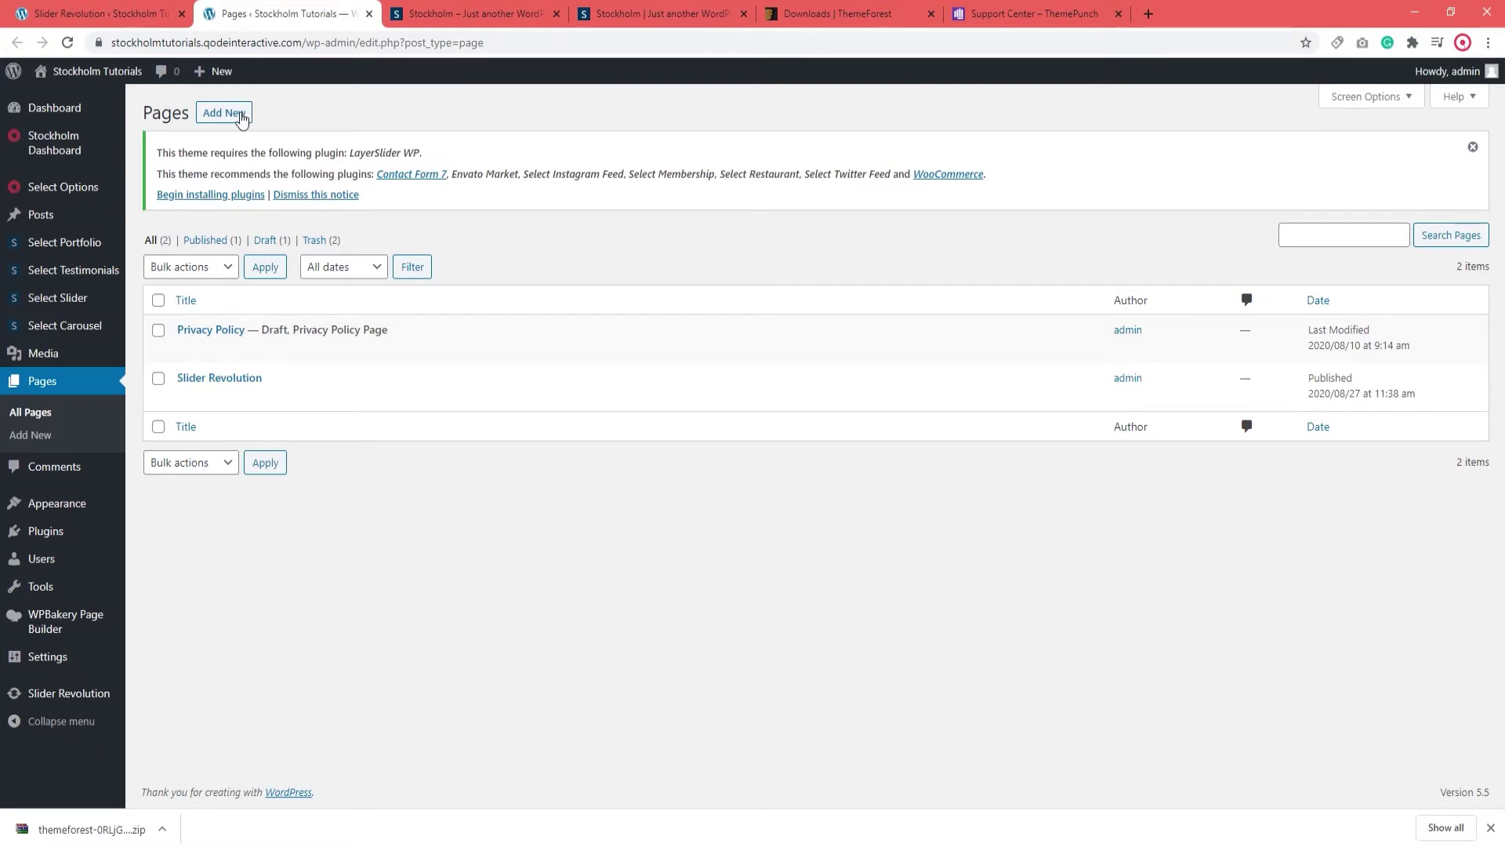
pyautogui.click(217, 381)
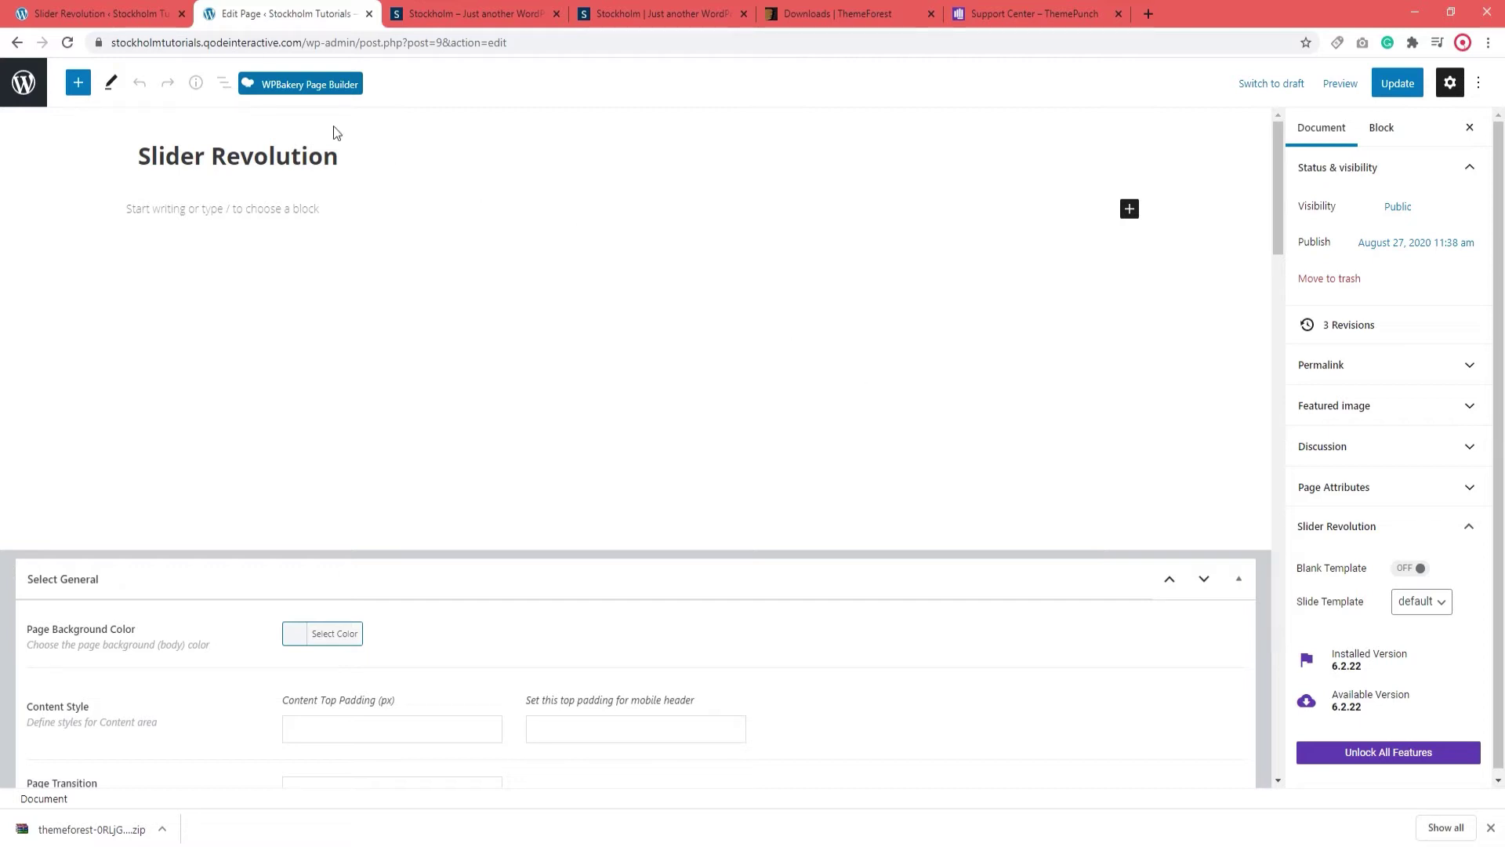
pyautogui.click(100, 13)
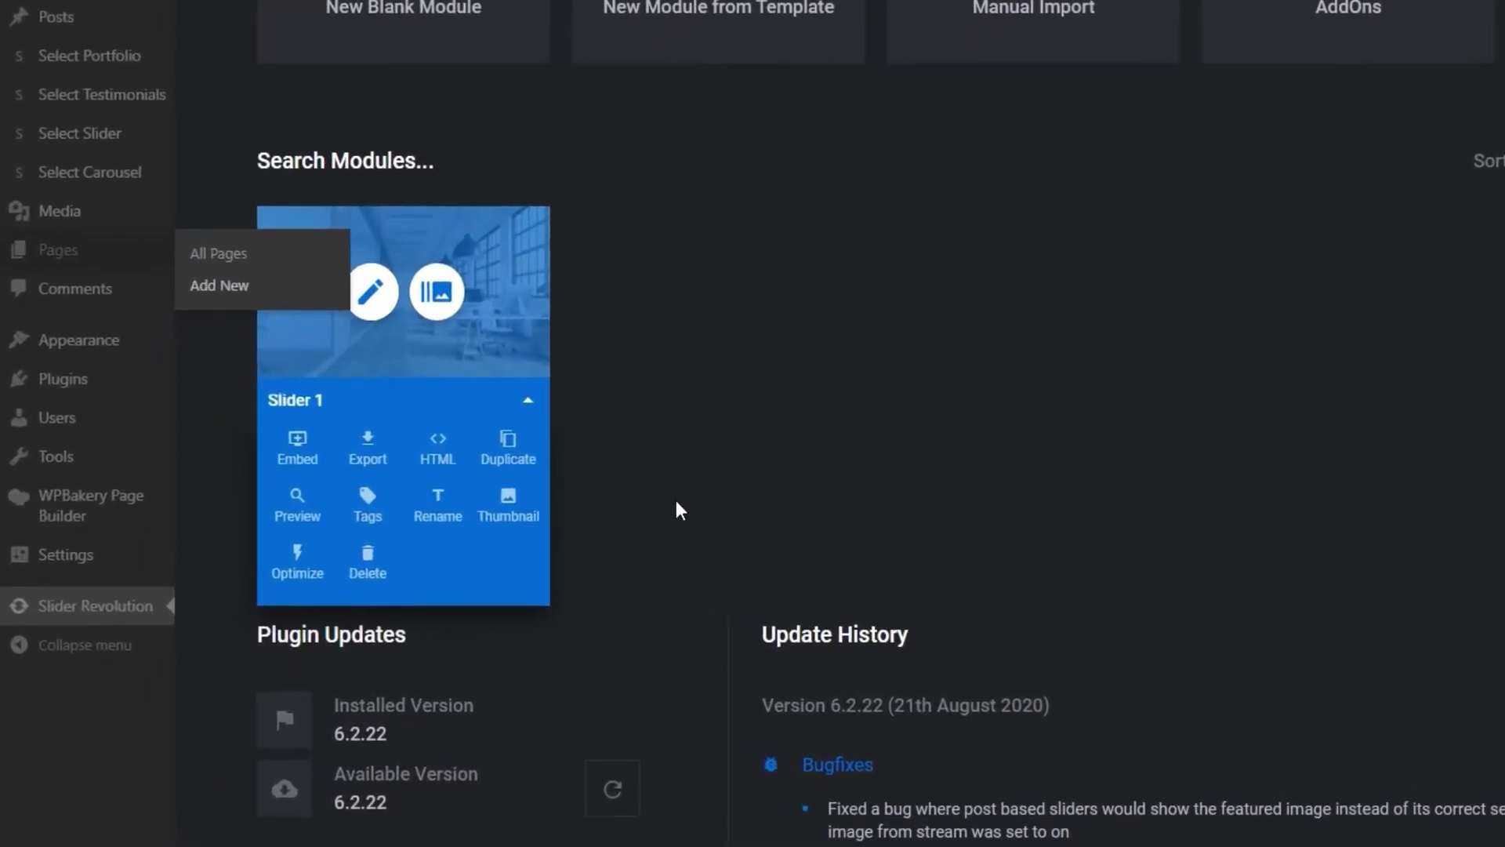
# - Copy Slider 1's standard embed shortcode [rev_slider alias="slider-1"][/rev_slider] to the clipboard
pyautogui.click(291, 463)
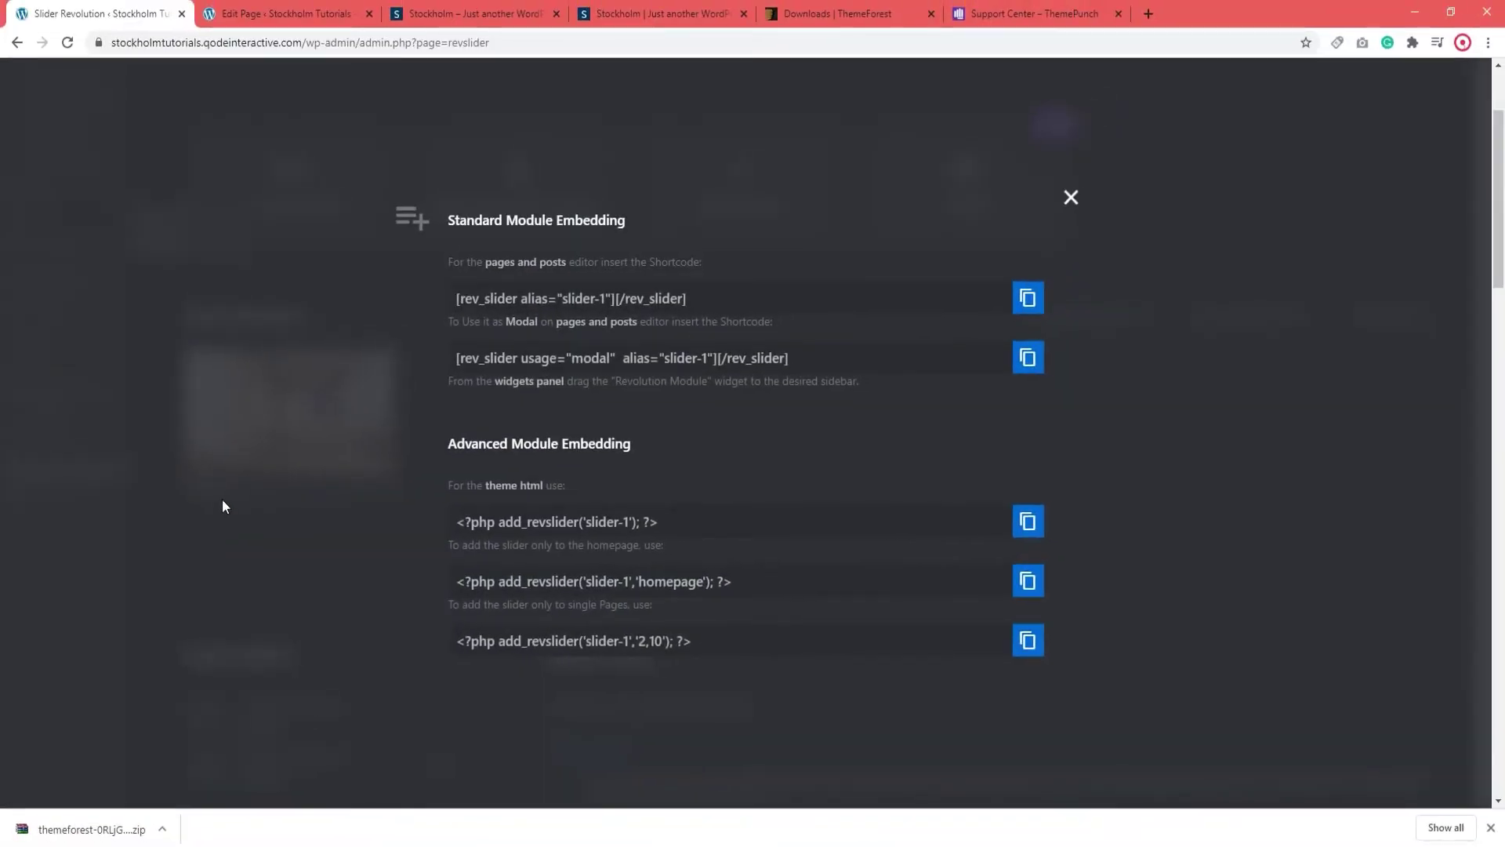
pyautogui.moveTo(690, 299); pyautogui.dragTo(445, 308)
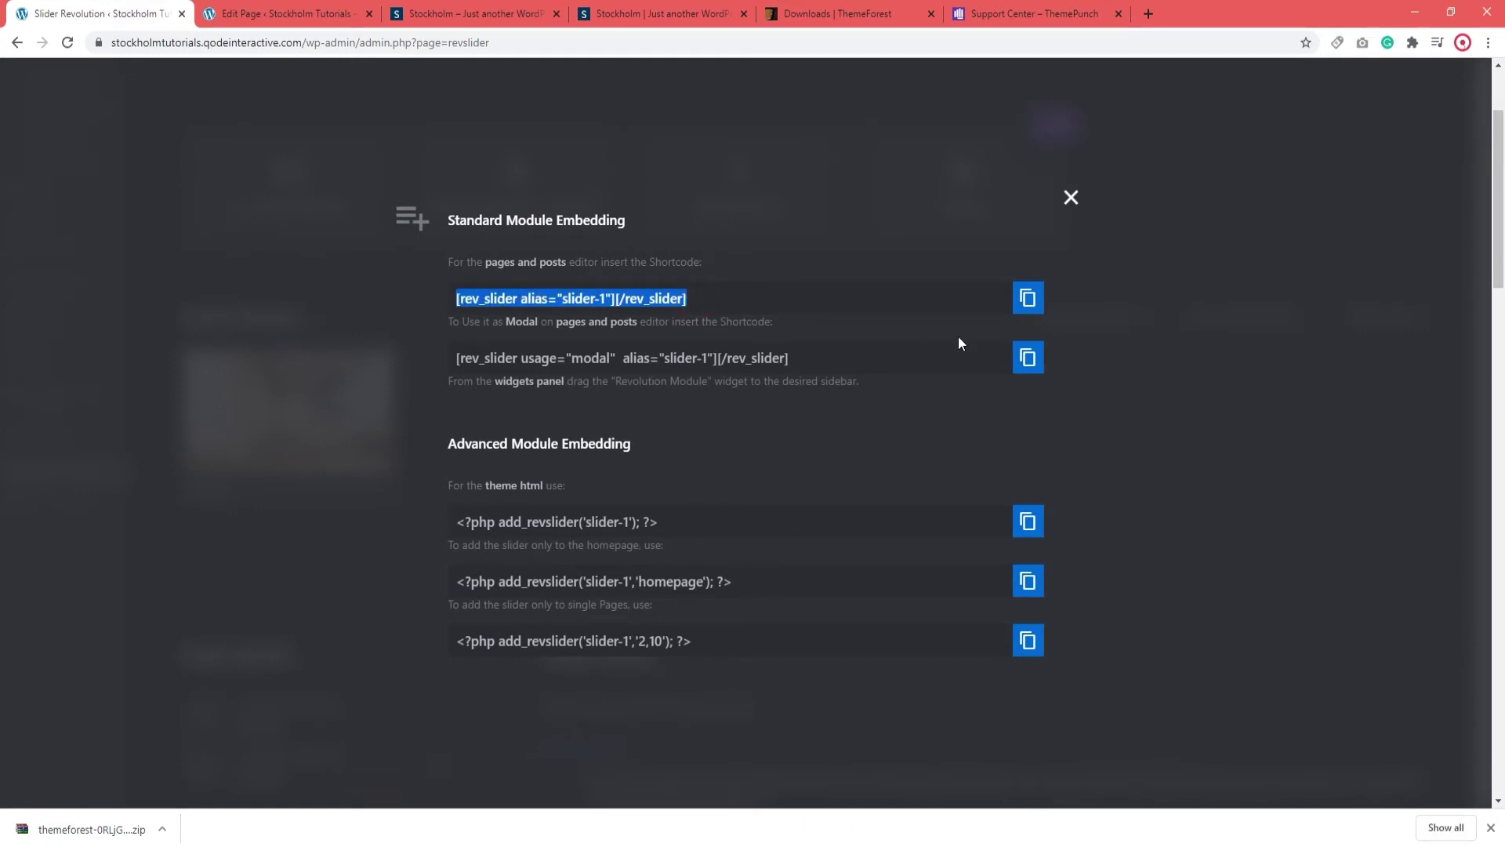
pyautogui.click(1027, 299)
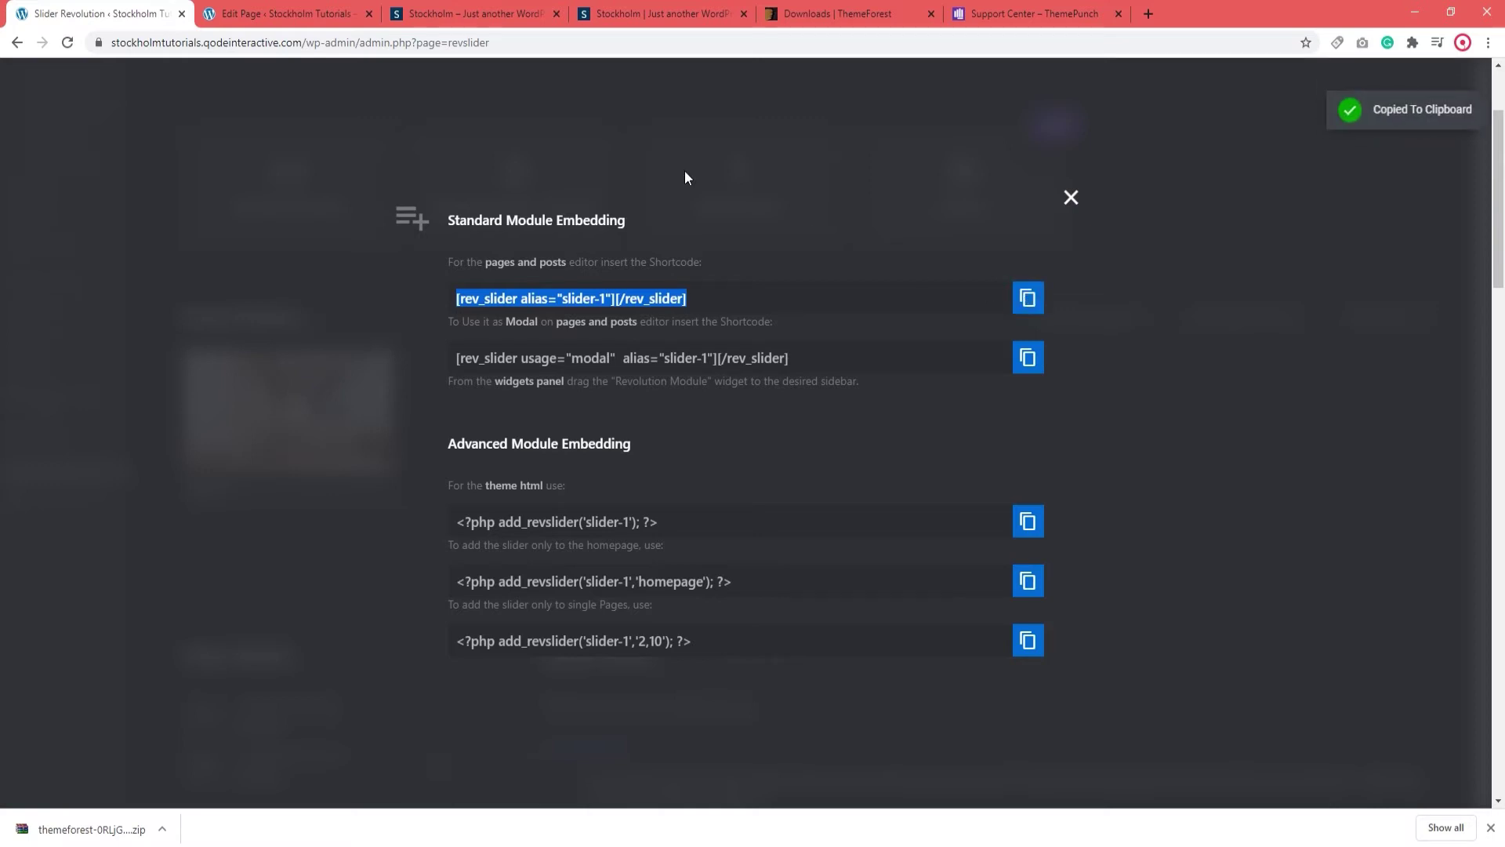
pyautogui.click(303, 16)
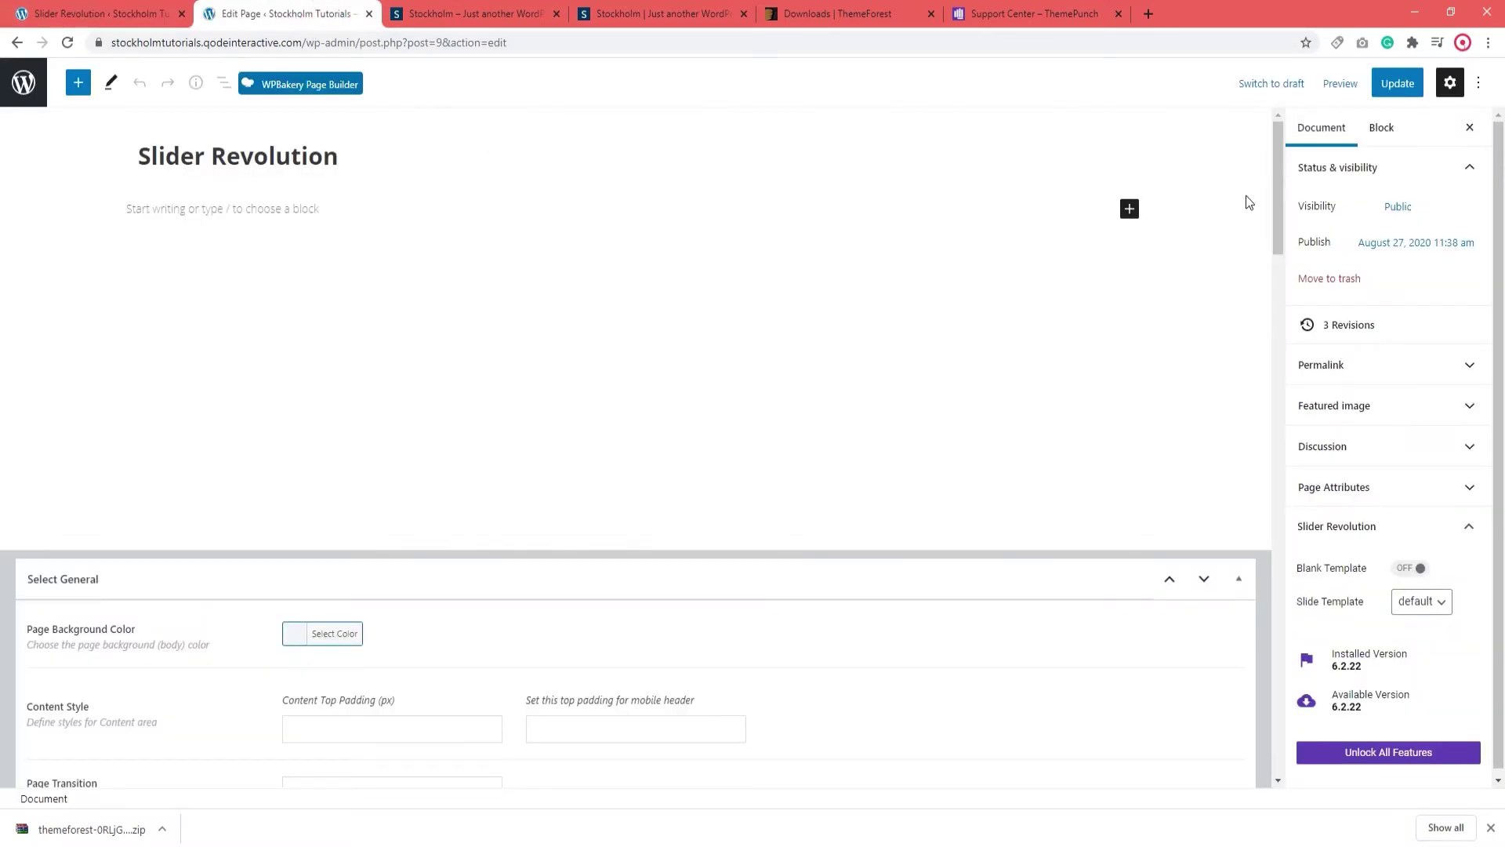
# - Paste the slider-1 shortcode into the Layer Slider or Select Slider Shortcode field and update the page
pyautogui.moveTo(1281, 172); pyautogui.dragTo(1278, 249)
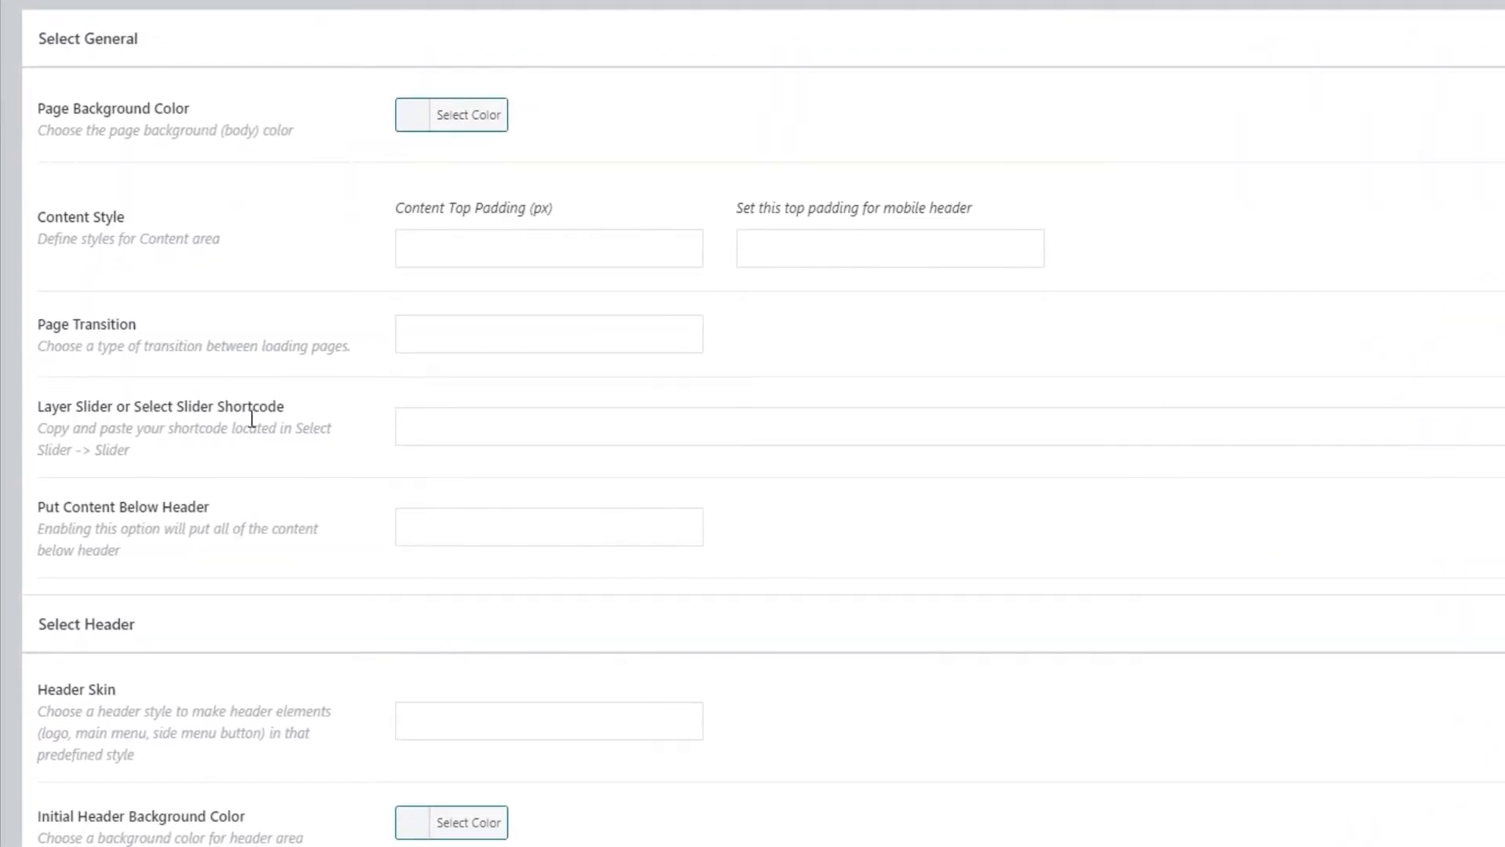
pyautogui.click(480, 423)
pyautogui.rightClick(481, 425)
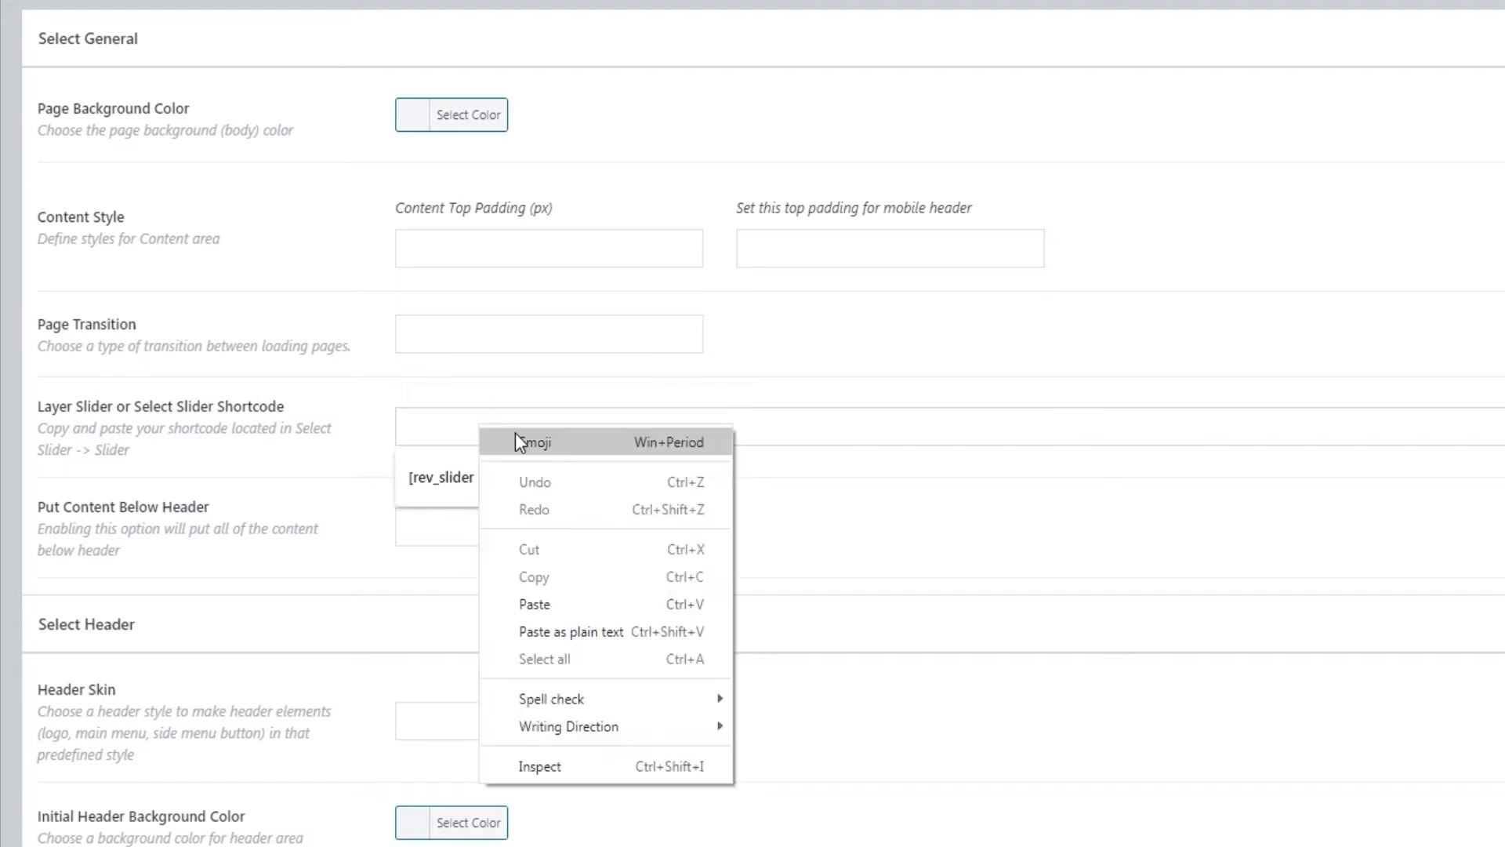
pyautogui.click(541, 604)
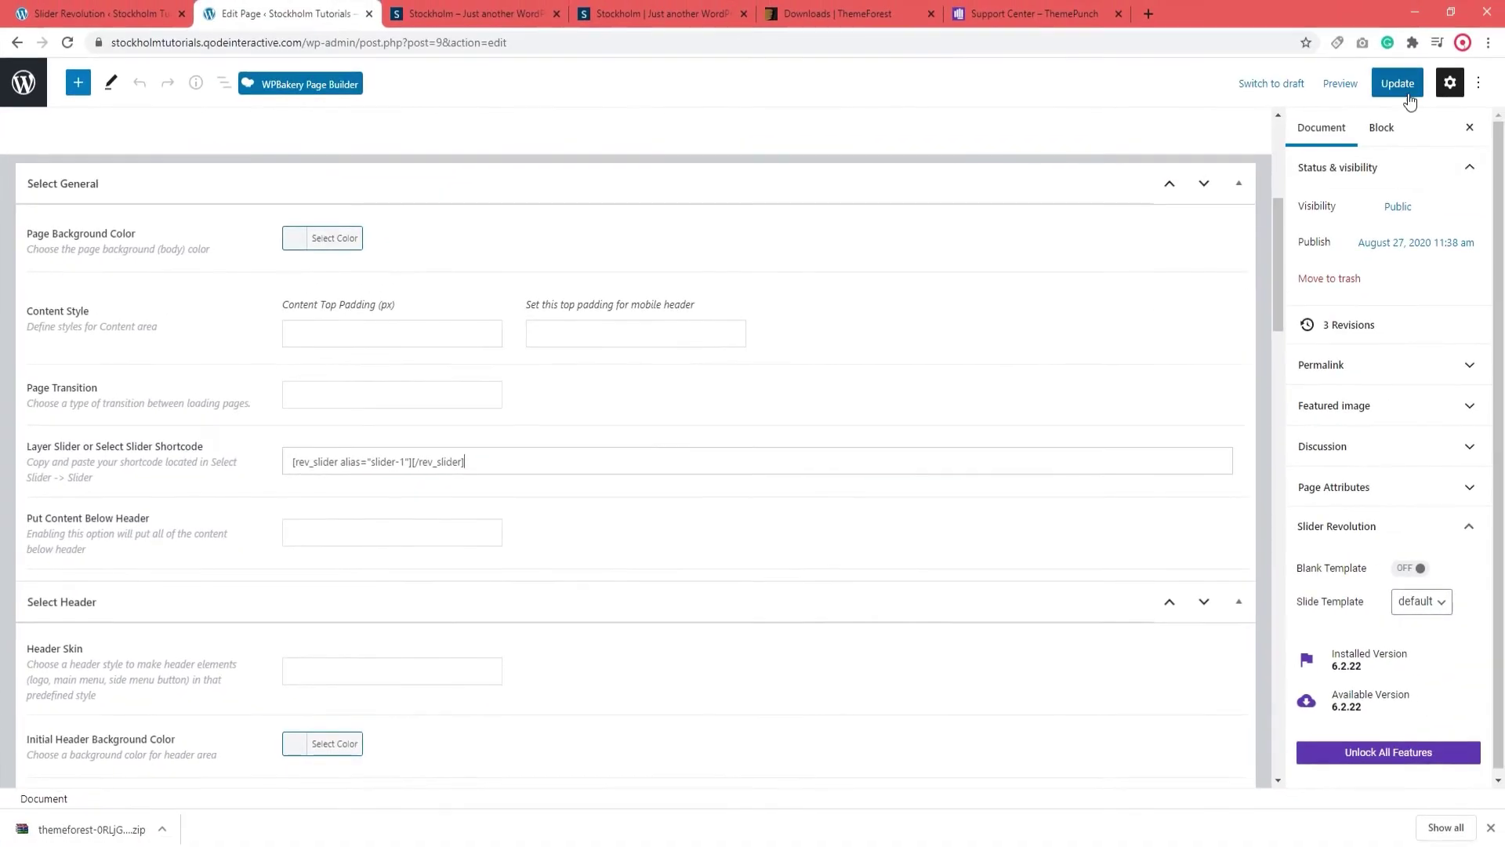
pyautogui.click(1475, 68)
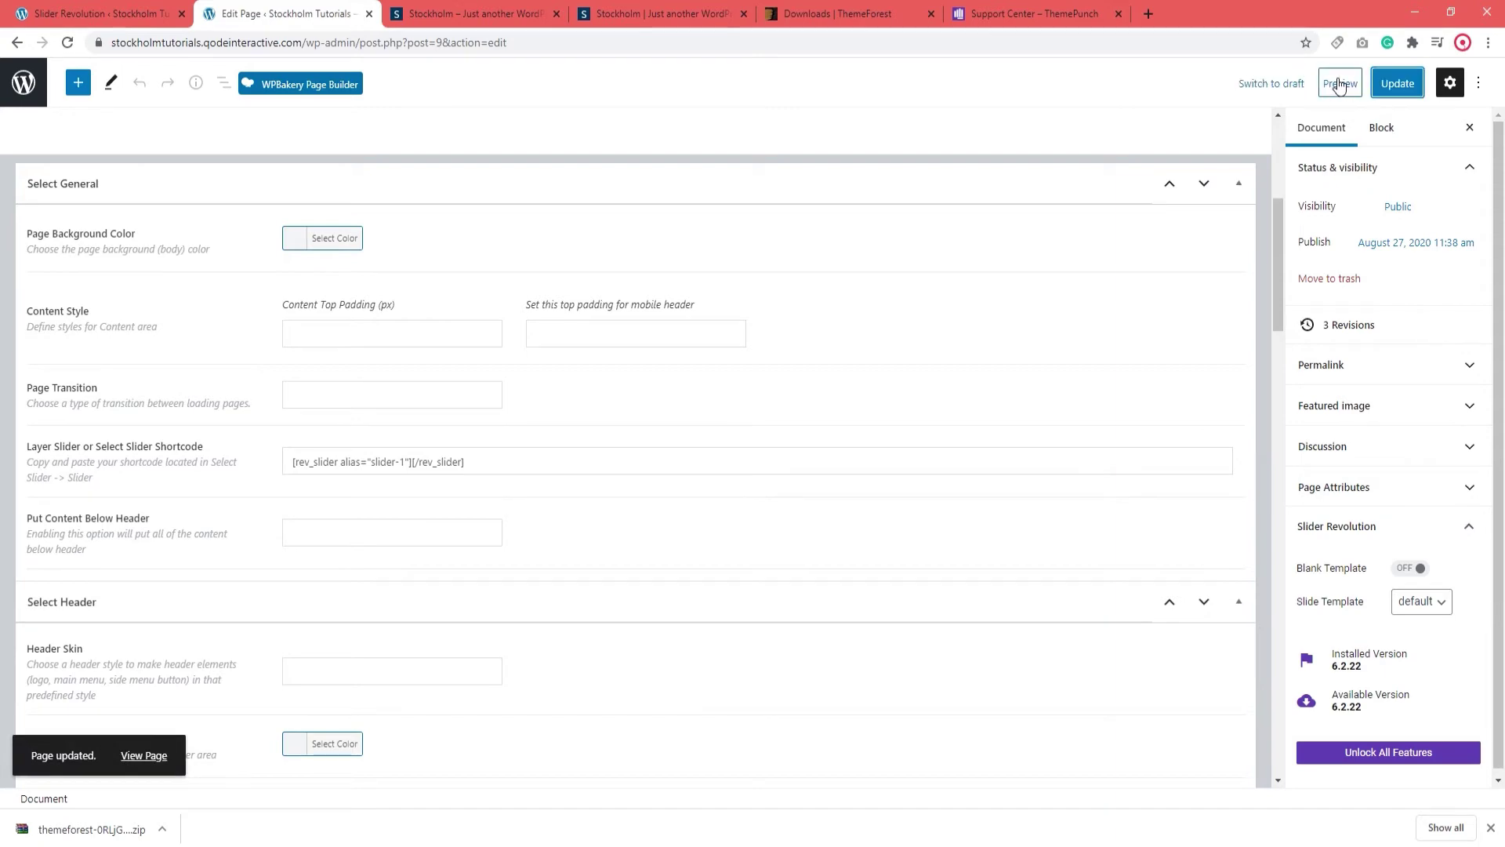
pyautogui.click(1341, 83)
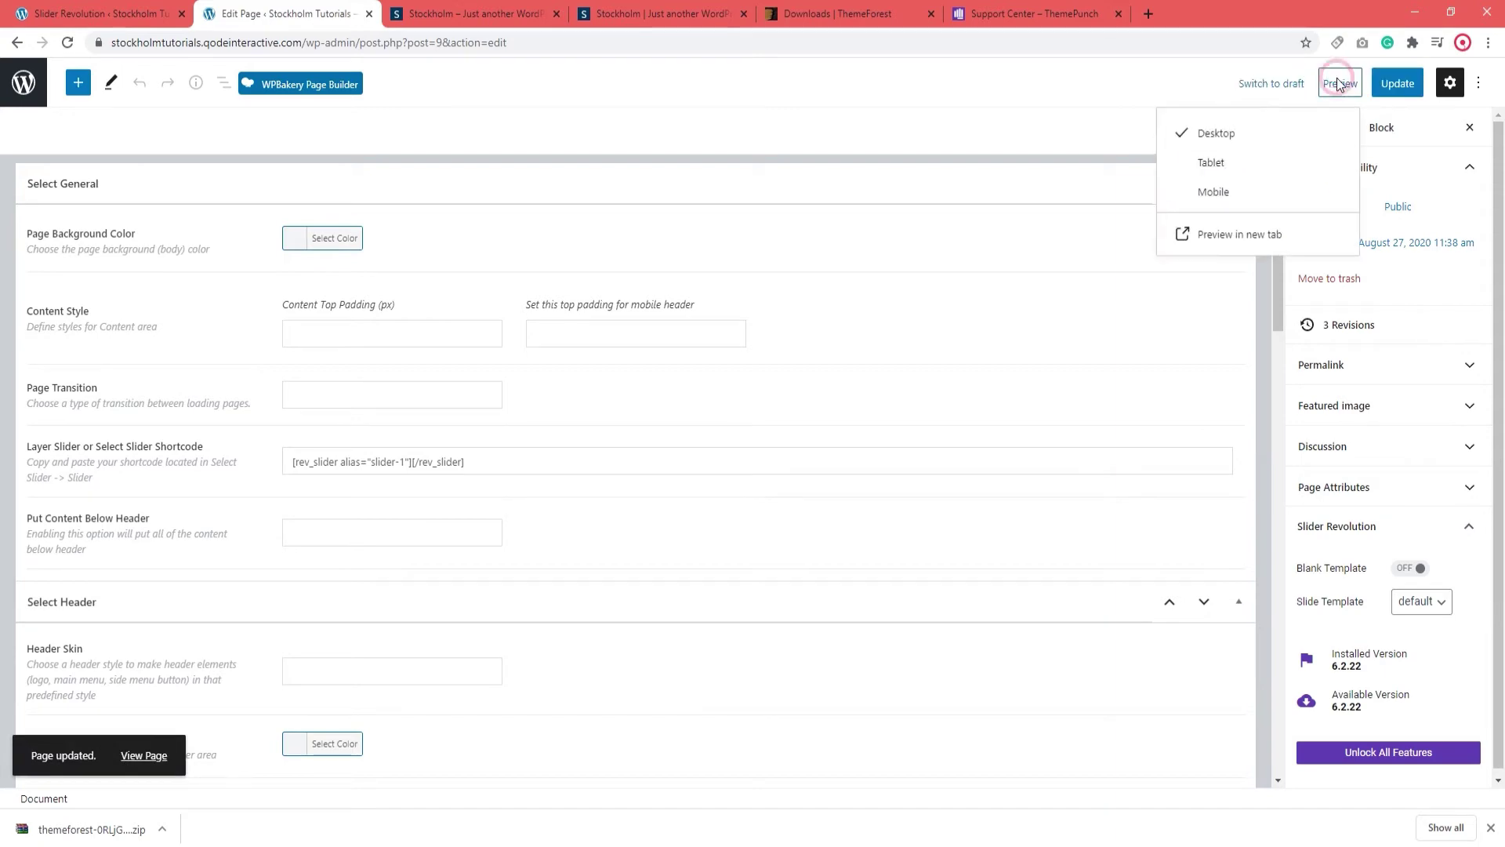
# - Preview the Slider Revolution page in a new tab to see the slider live
pyautogui.click(1238, 235)
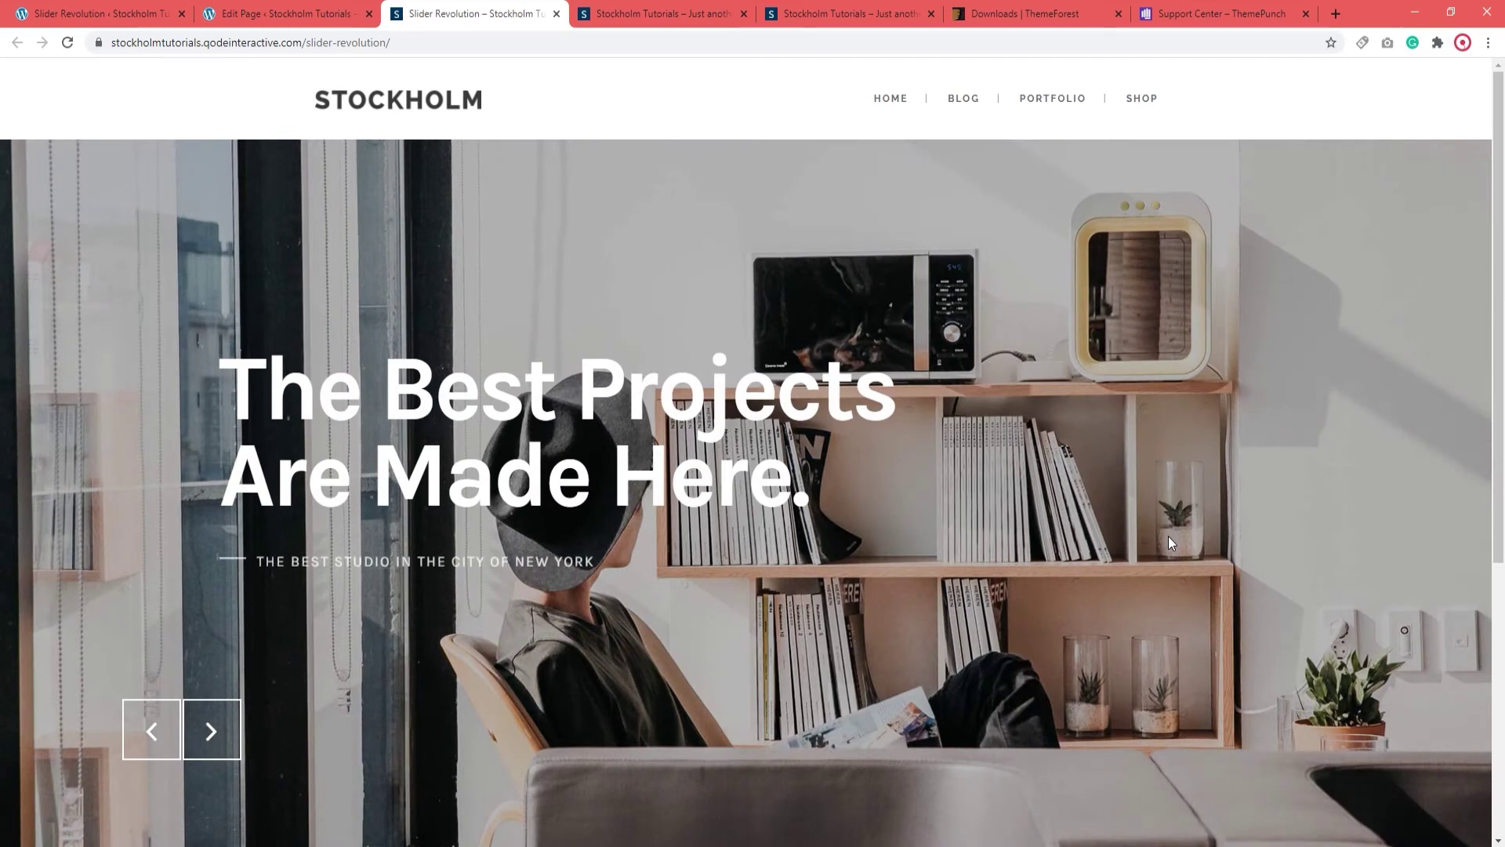
# - Cut the slider-1 shortcode out of the slider shortcode field and update the page
pyautogui.click(556, 14)
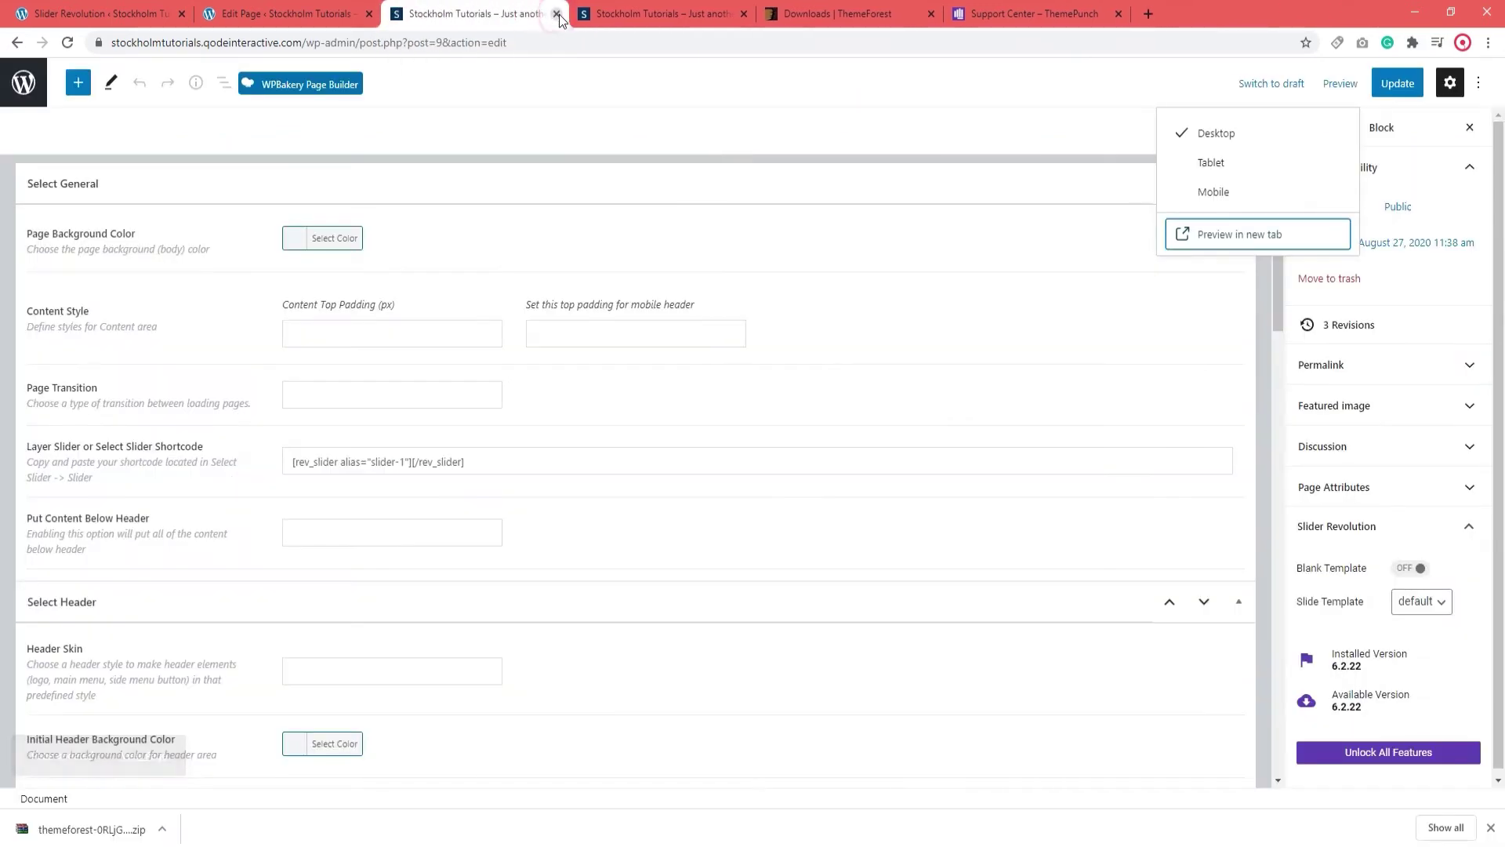
pyautogui.moveTo(476, 463); pyautogui.dragTo(287, 462)
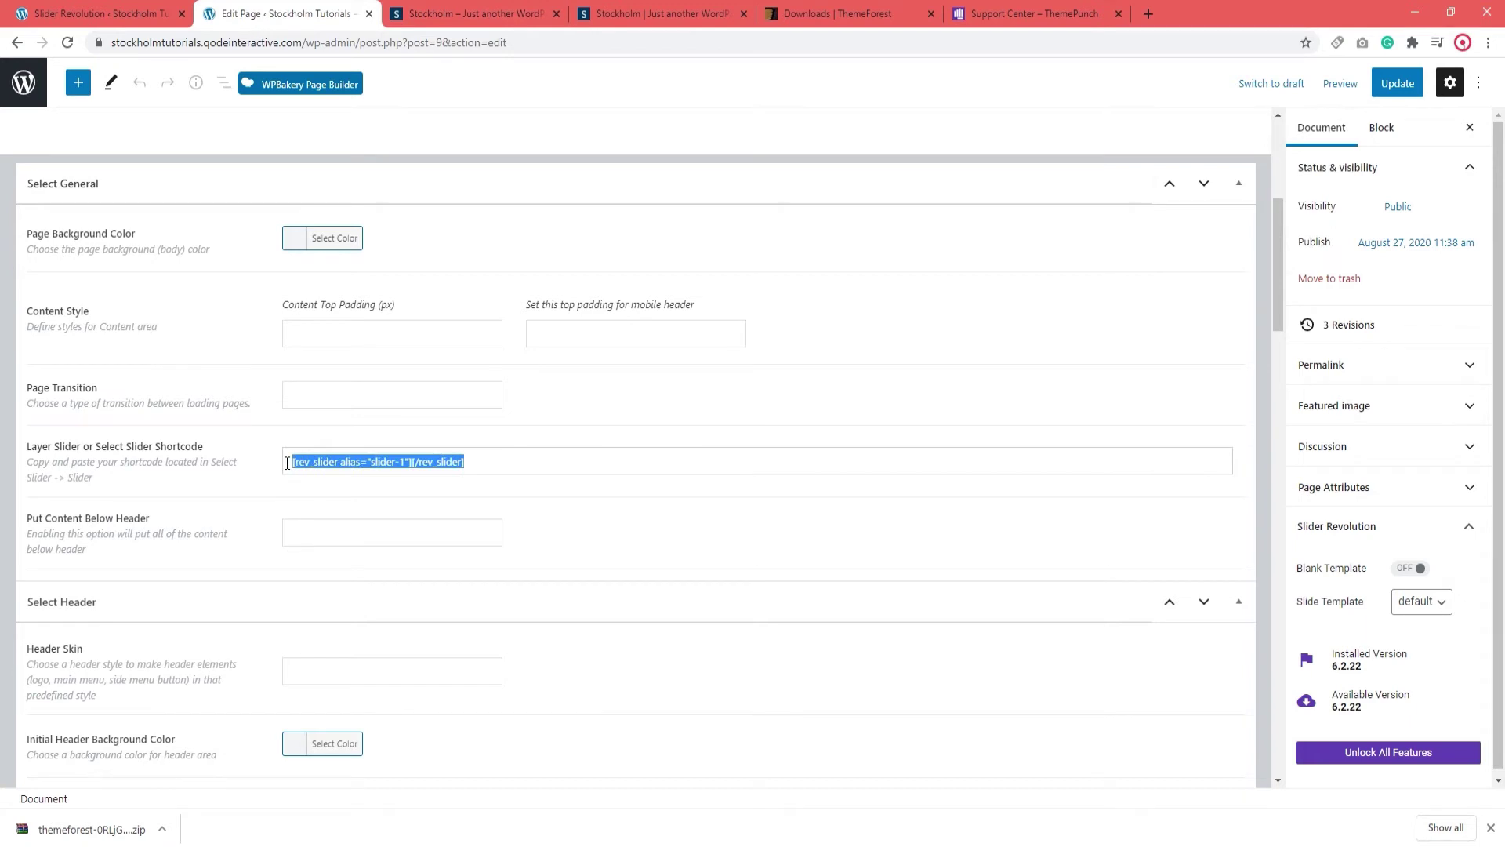
pyautogui.hotkey('ctrl', 'x')
pyautogui.scroll(5, 956, 420)
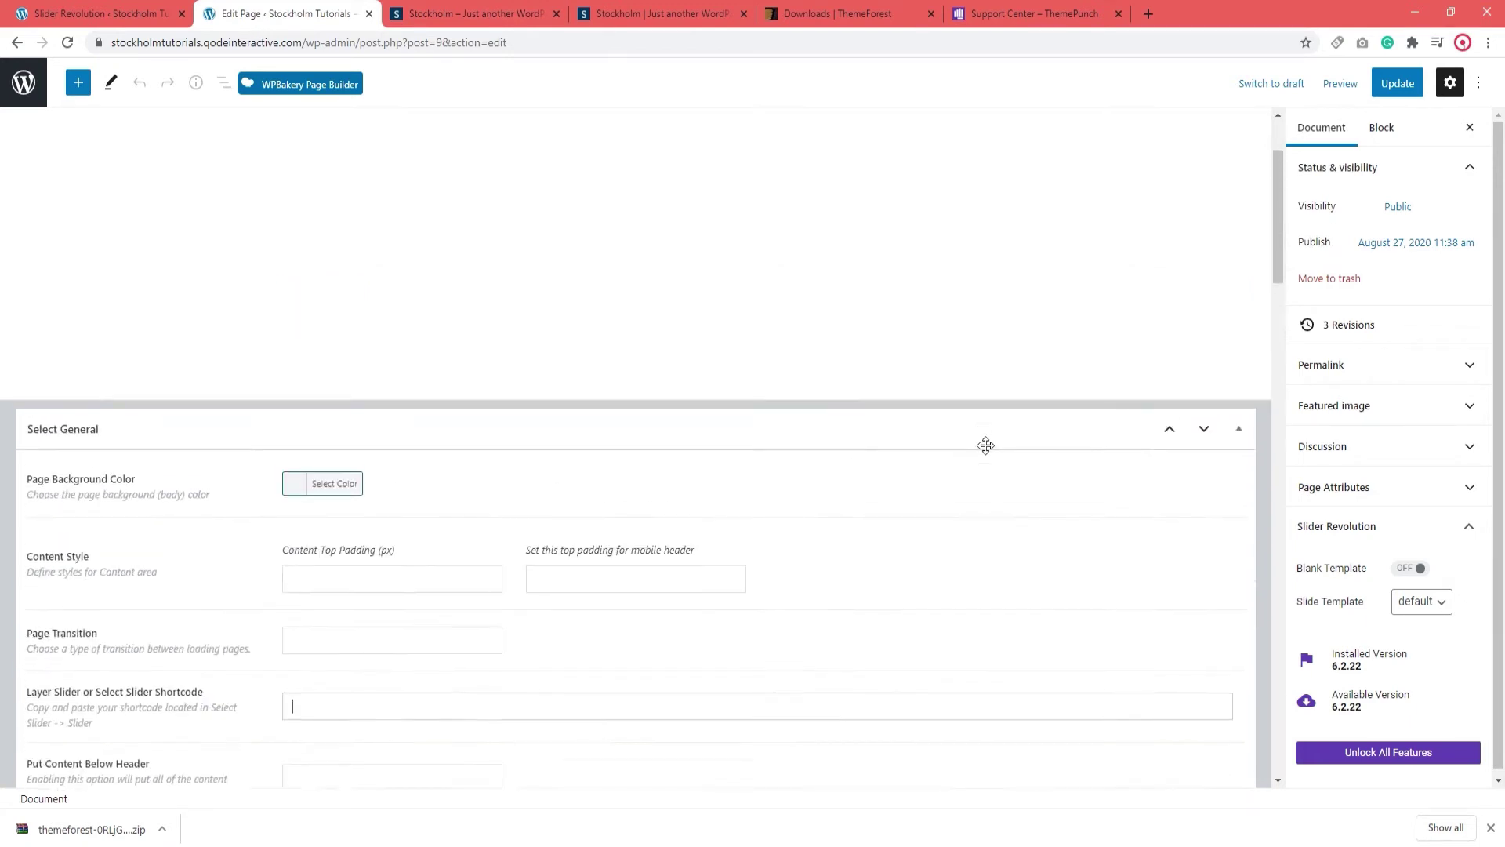
pyautogui.click(1400, 87)
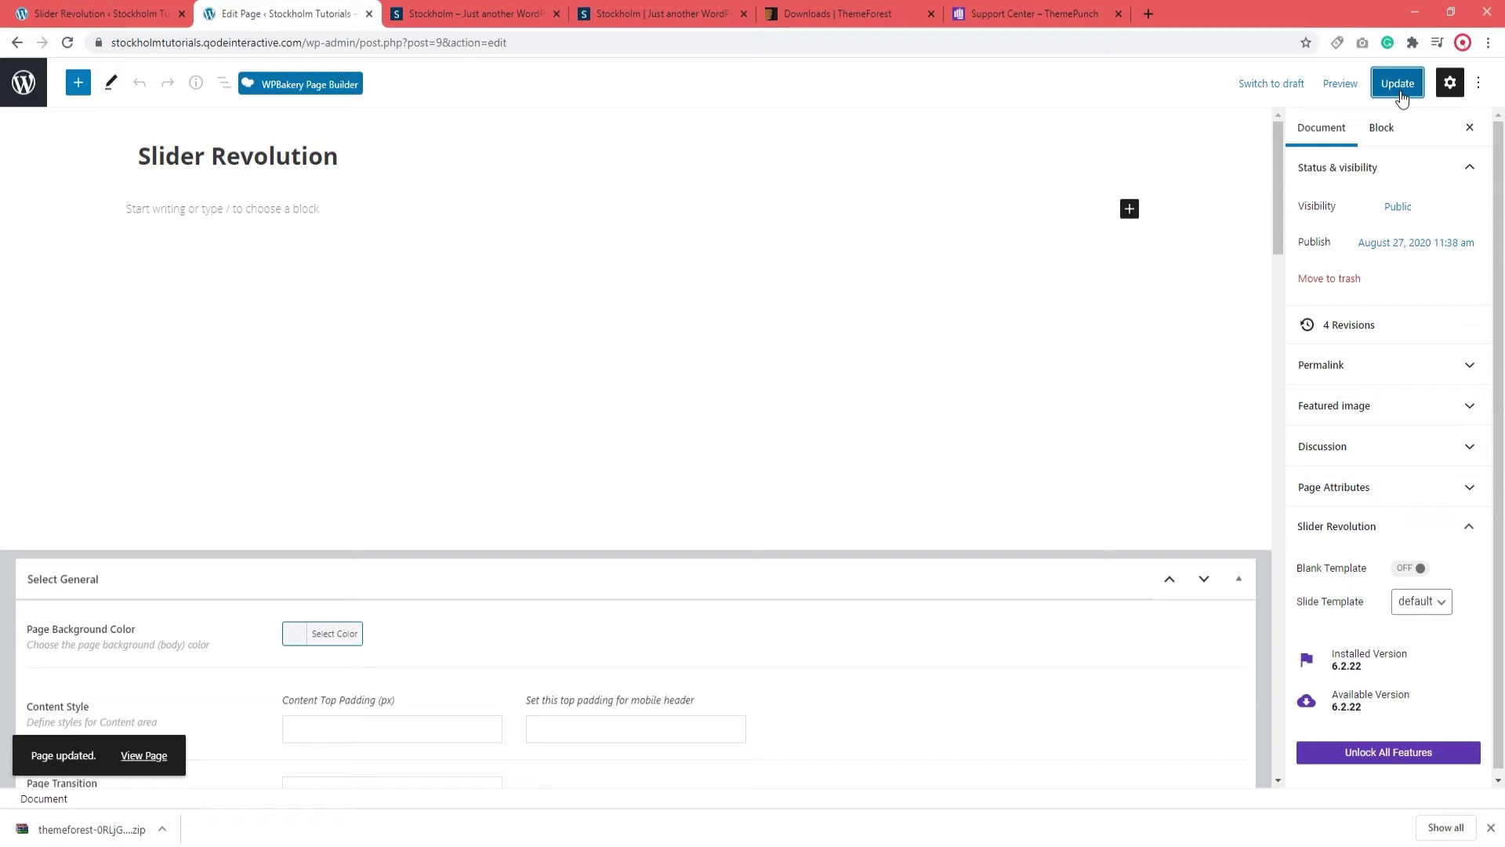
pyautogui.click(323, 91)
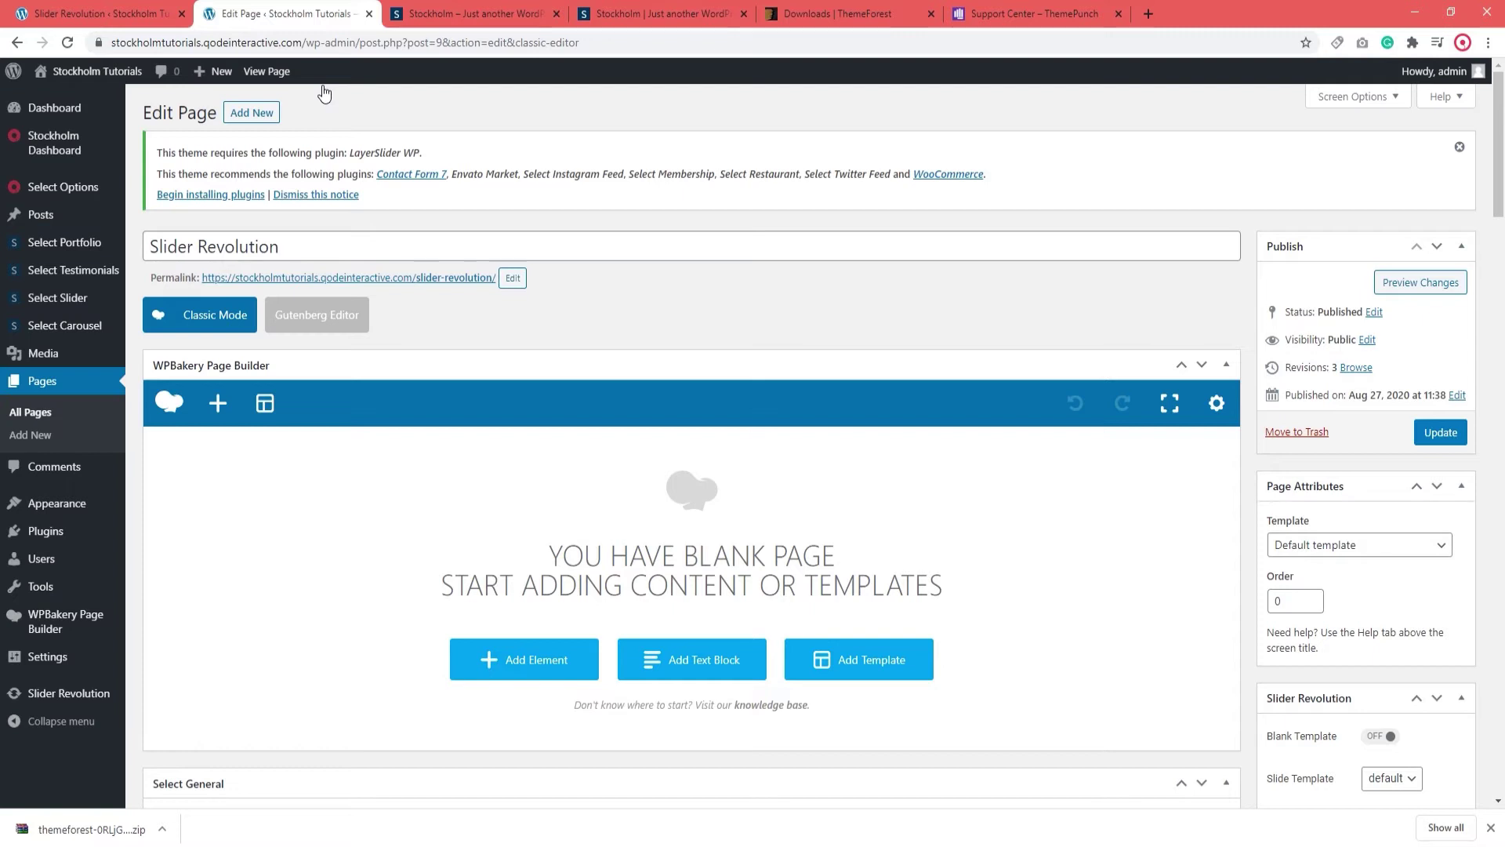
# - Add a Slider Revolution 6 element, found by searching 'rev', showing Slider 1 to the page
pyautogui.click(521, 663)
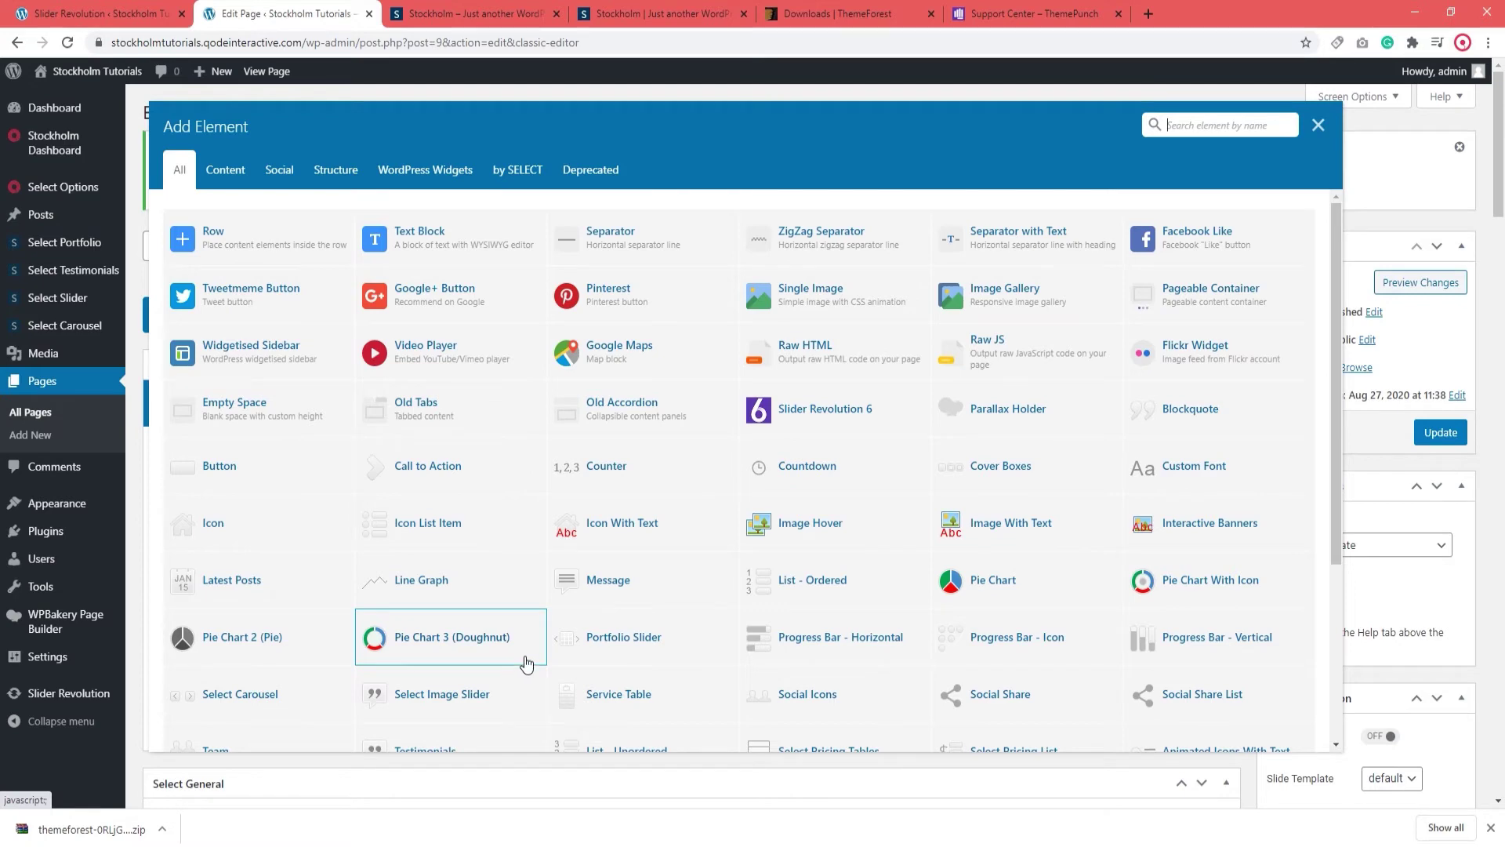
pyautogui.click(1187, 127)
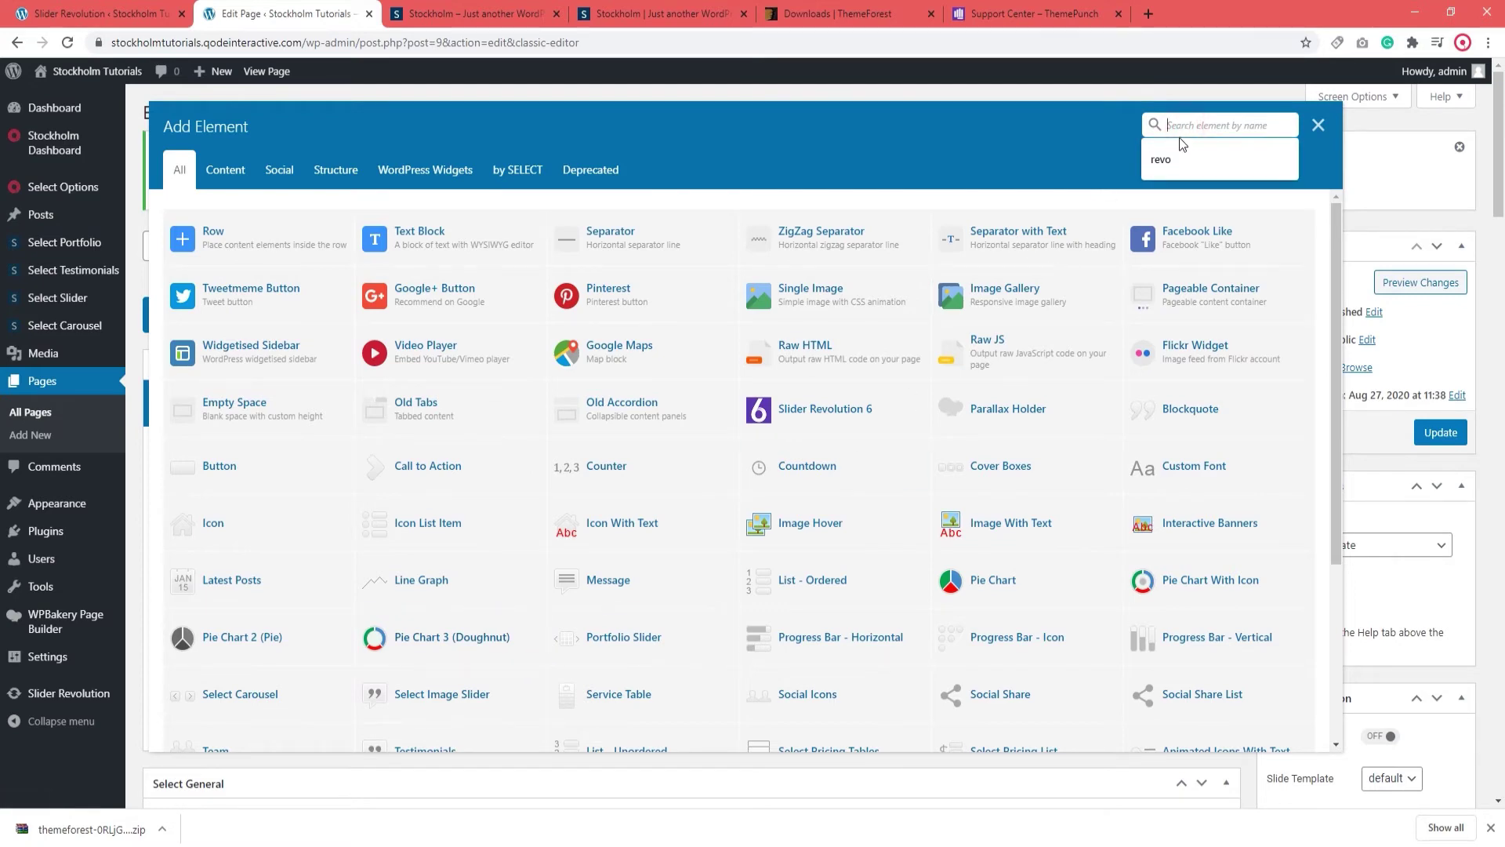
pyautogui.write('rev')
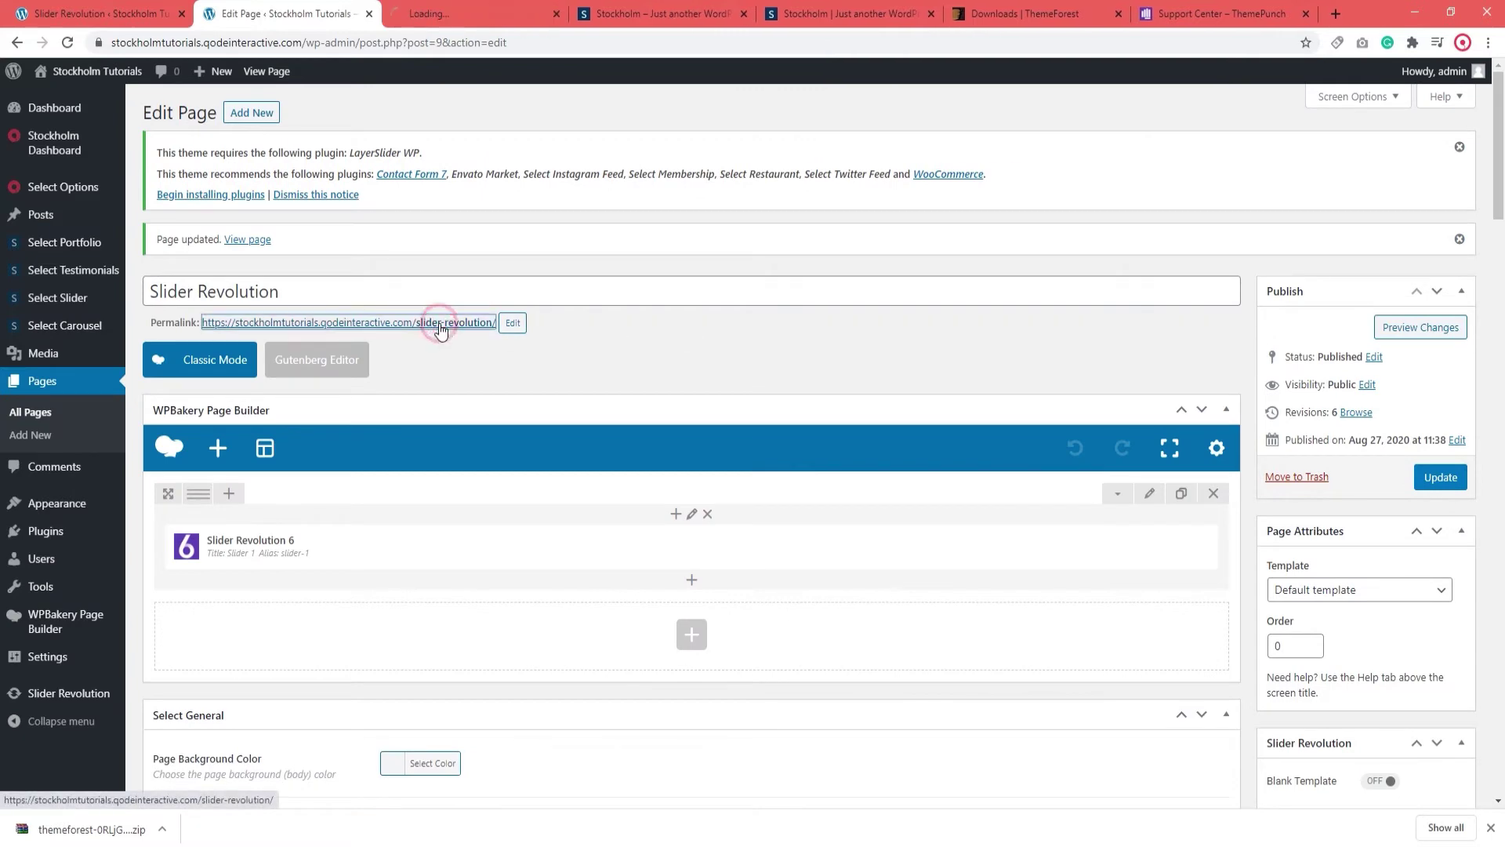
pyautogui.middleClick(436, 324)
# - View the slider on the live page, then close the preview, Stockholm demo and page-editor tabs
pyautogui.click(480, 16)
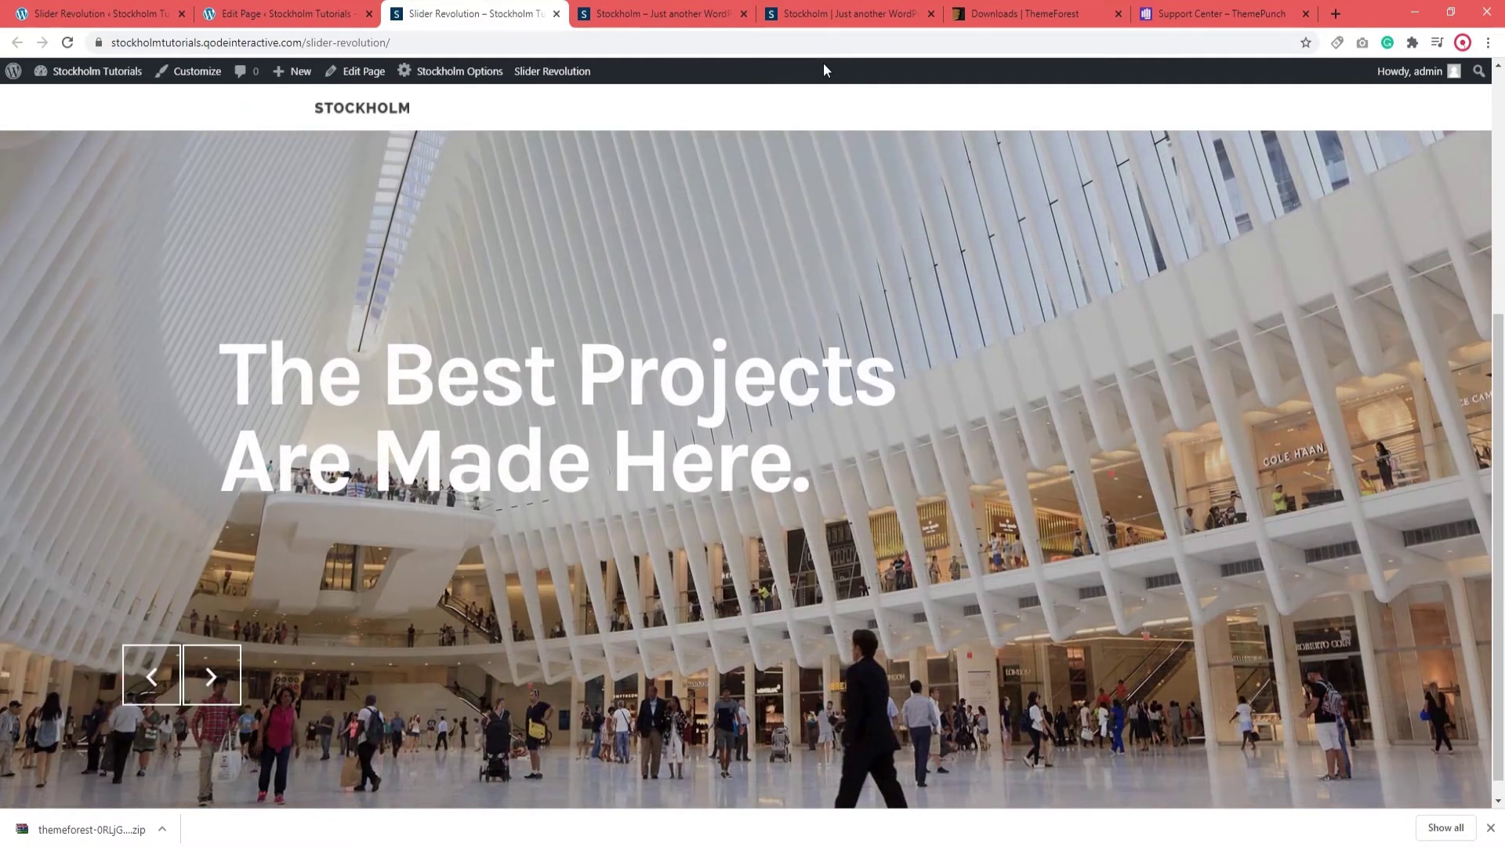
pyautogui.click(557, 14)
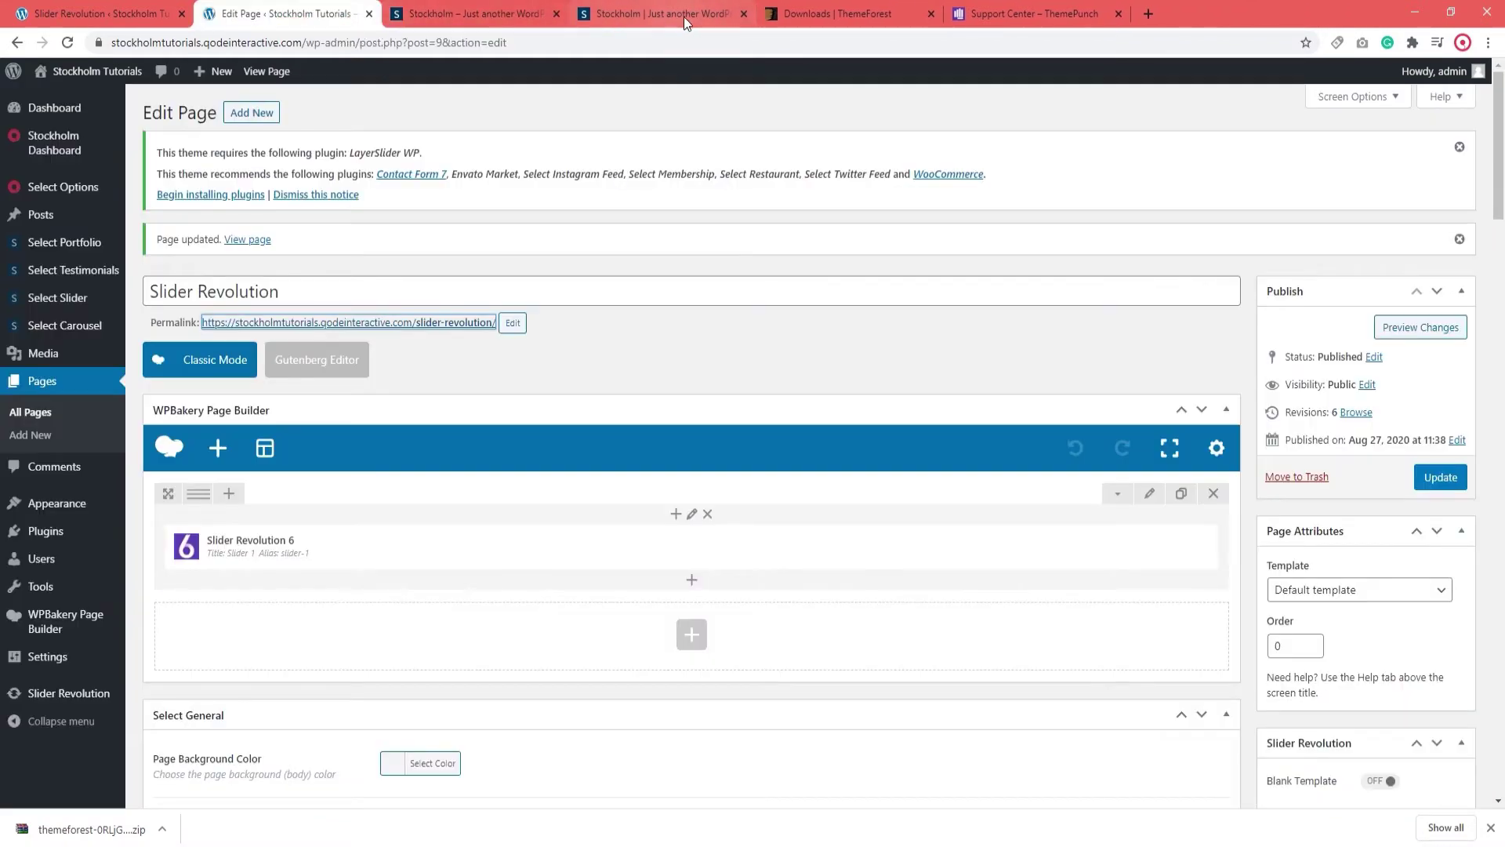
pyautogui.click(743, 14)
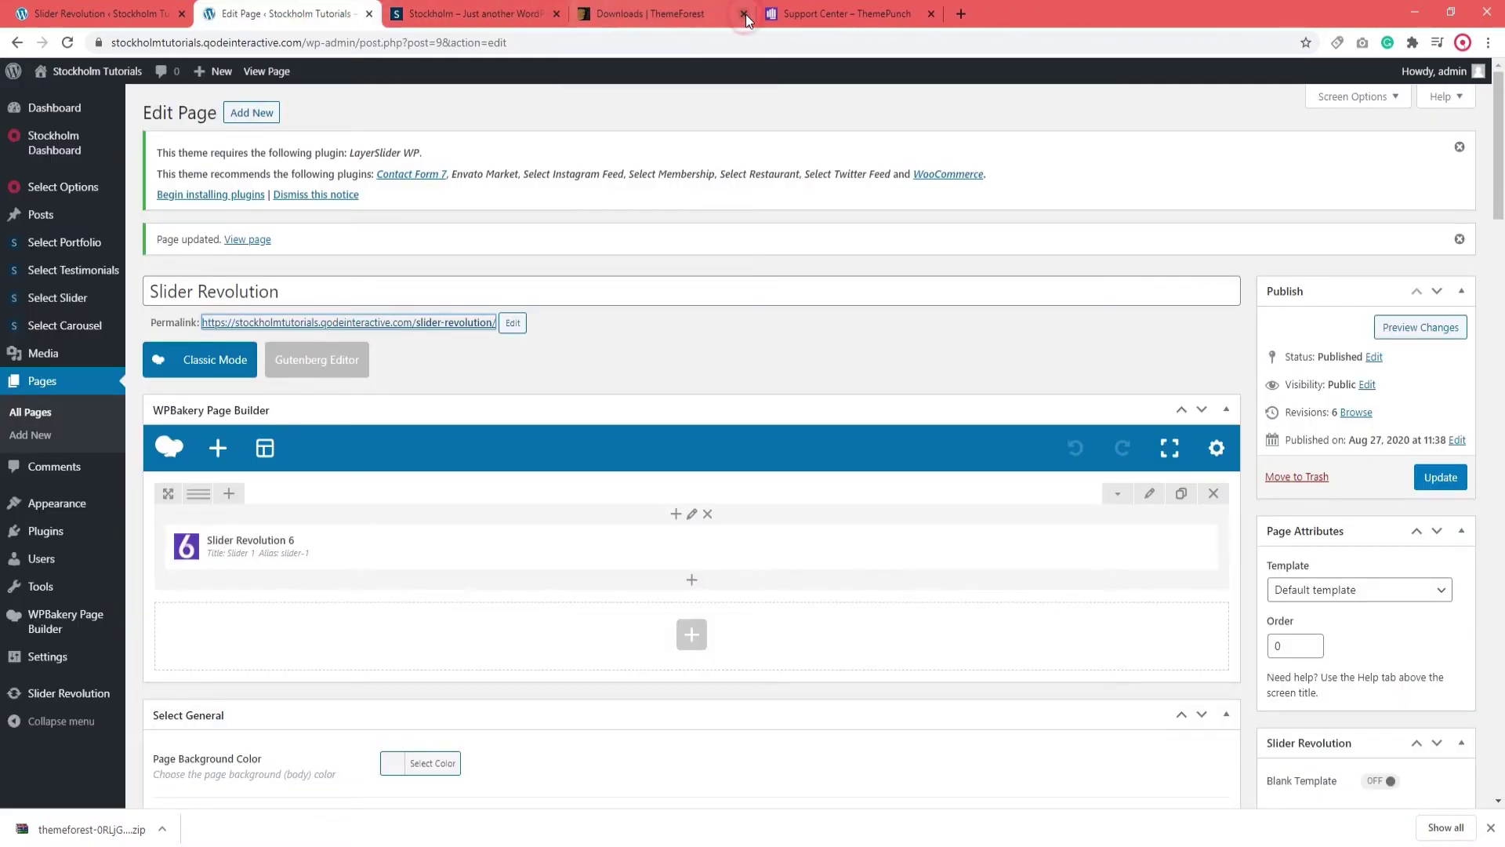
pyautogui.click(369, 13)
pyautogui.click(151, 11)
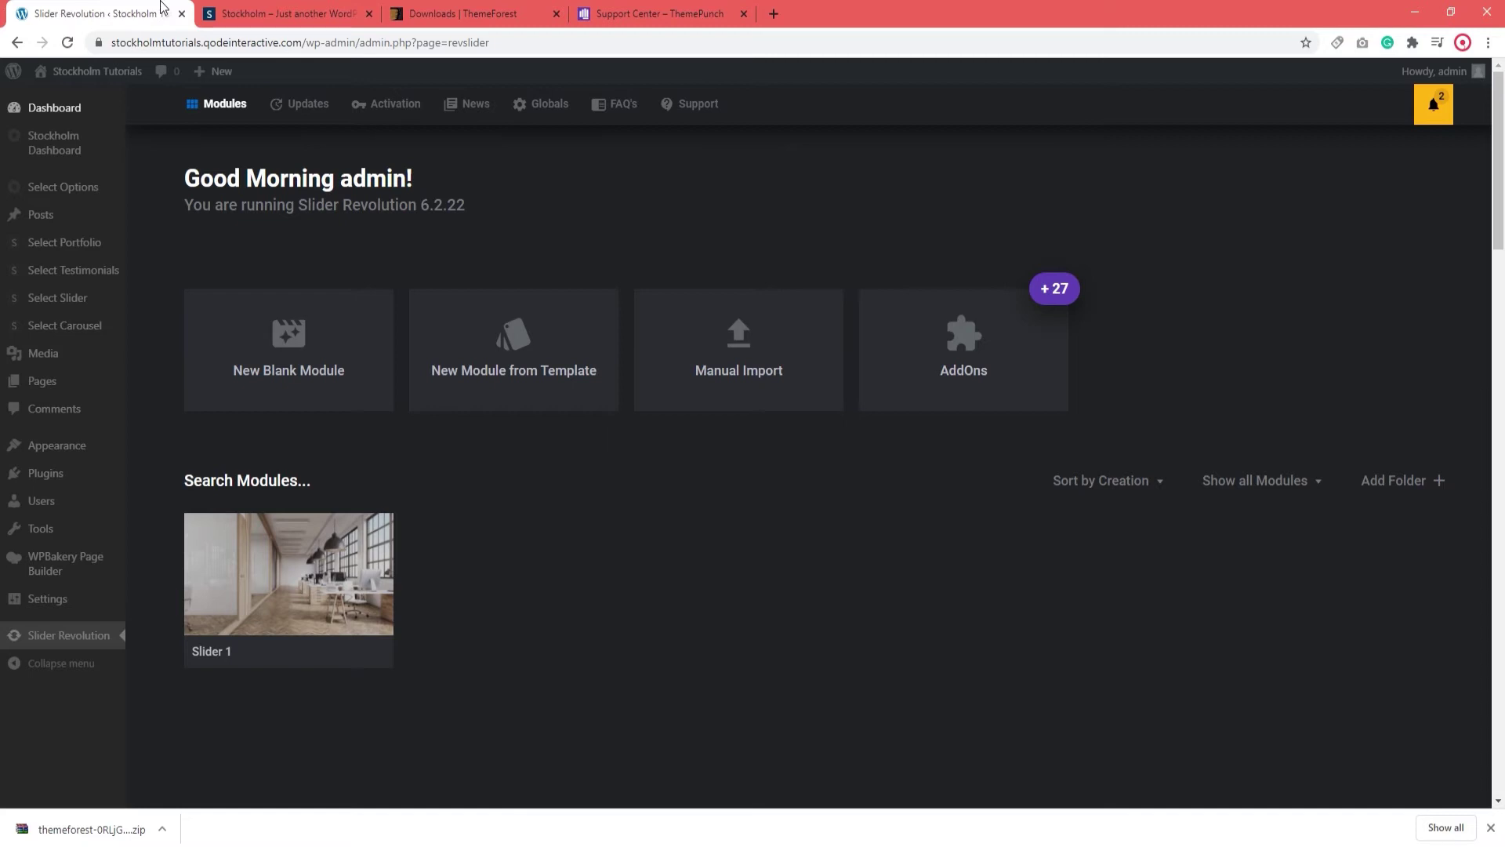
# - Open Slider 1 in the slide editor, select its headline text layer, then view ThemePunch's Support Center
pyautogui.click(261, 570)
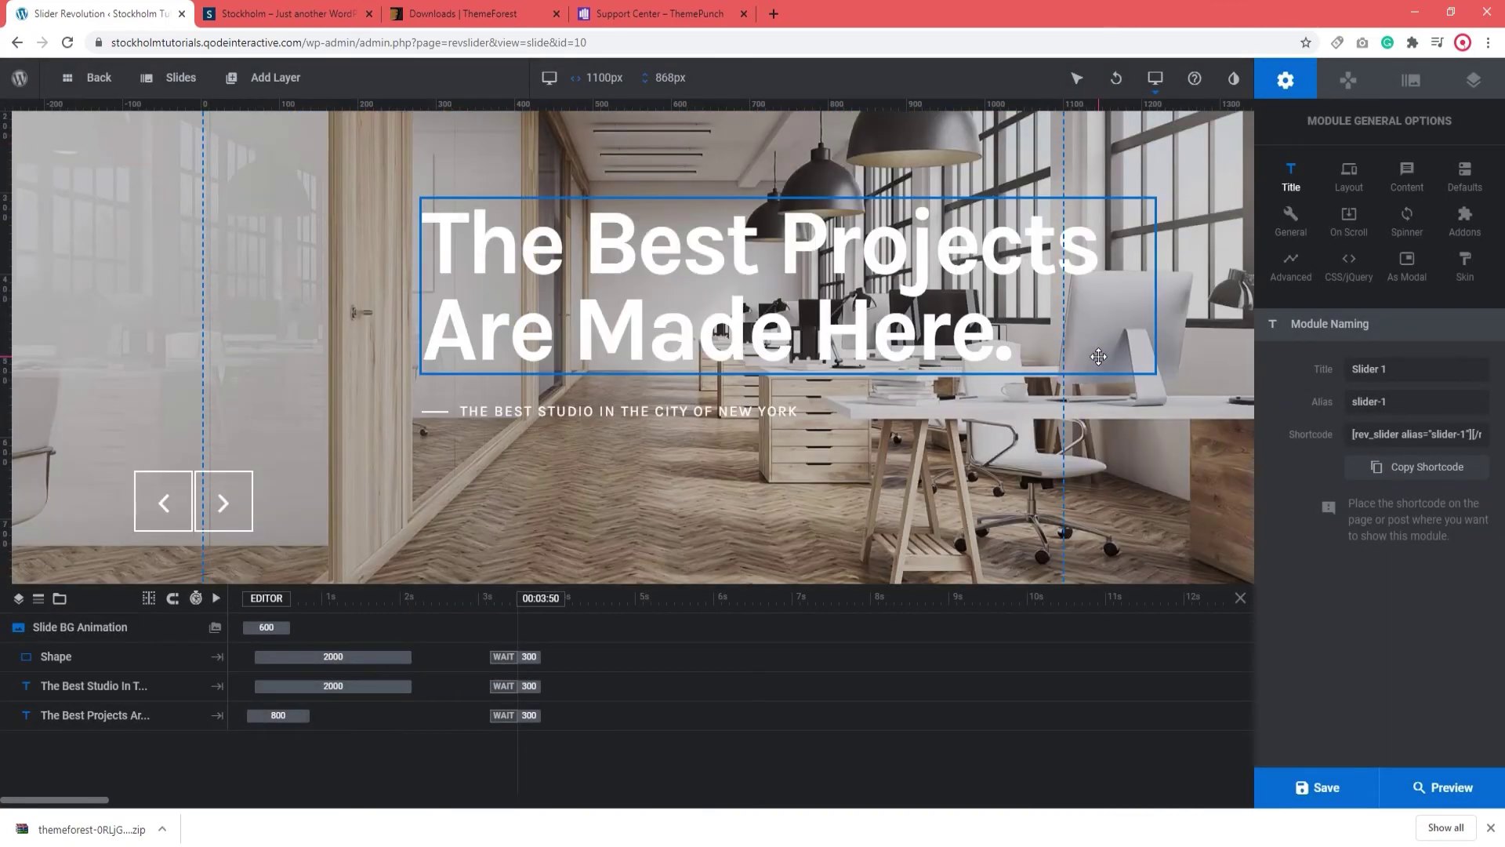
pyautogui.click(967, 280)
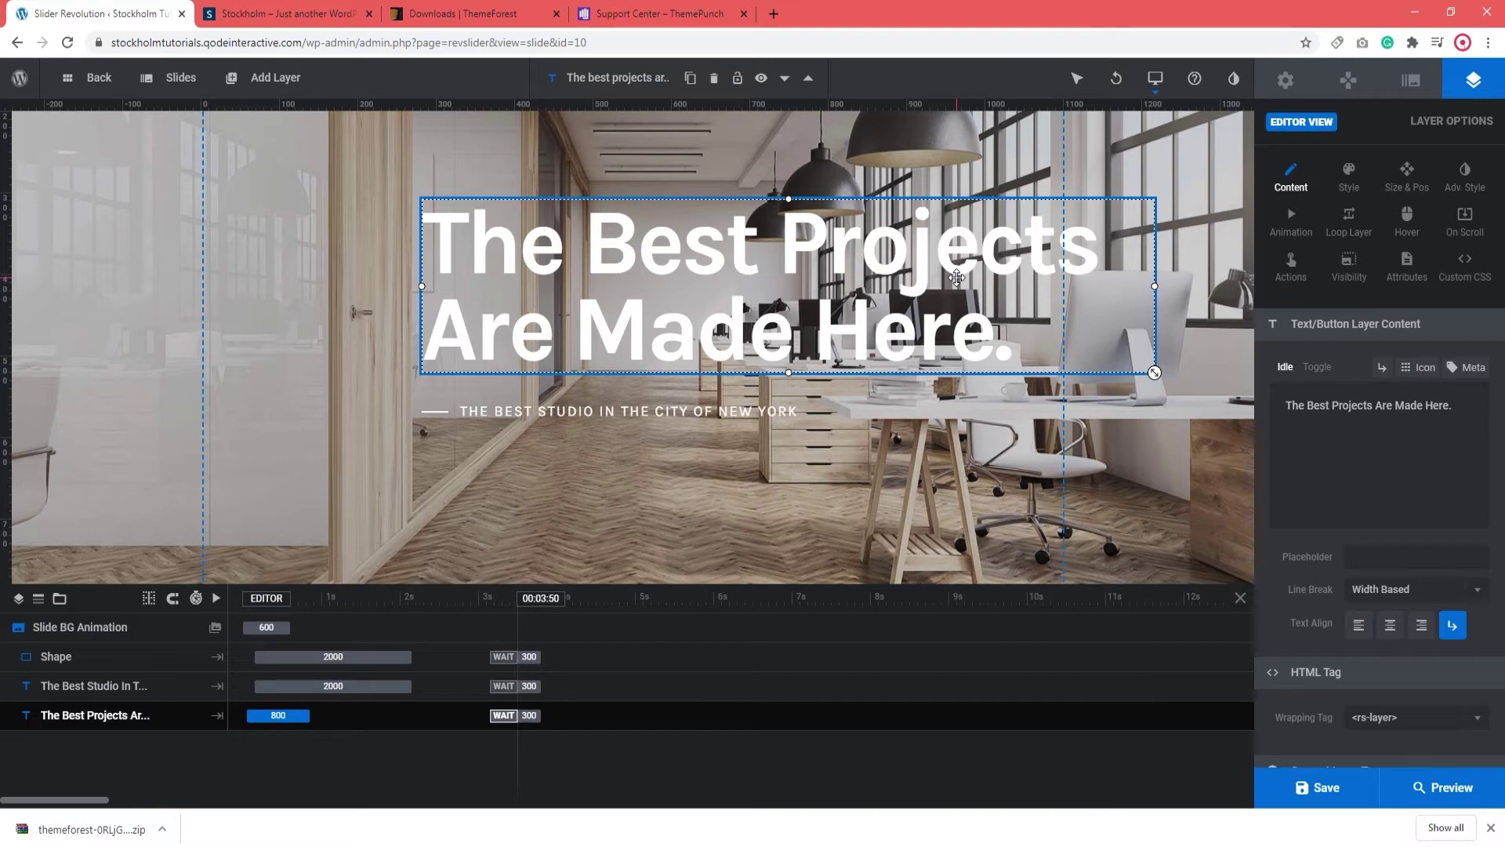
pyautogui.click(662, 13)
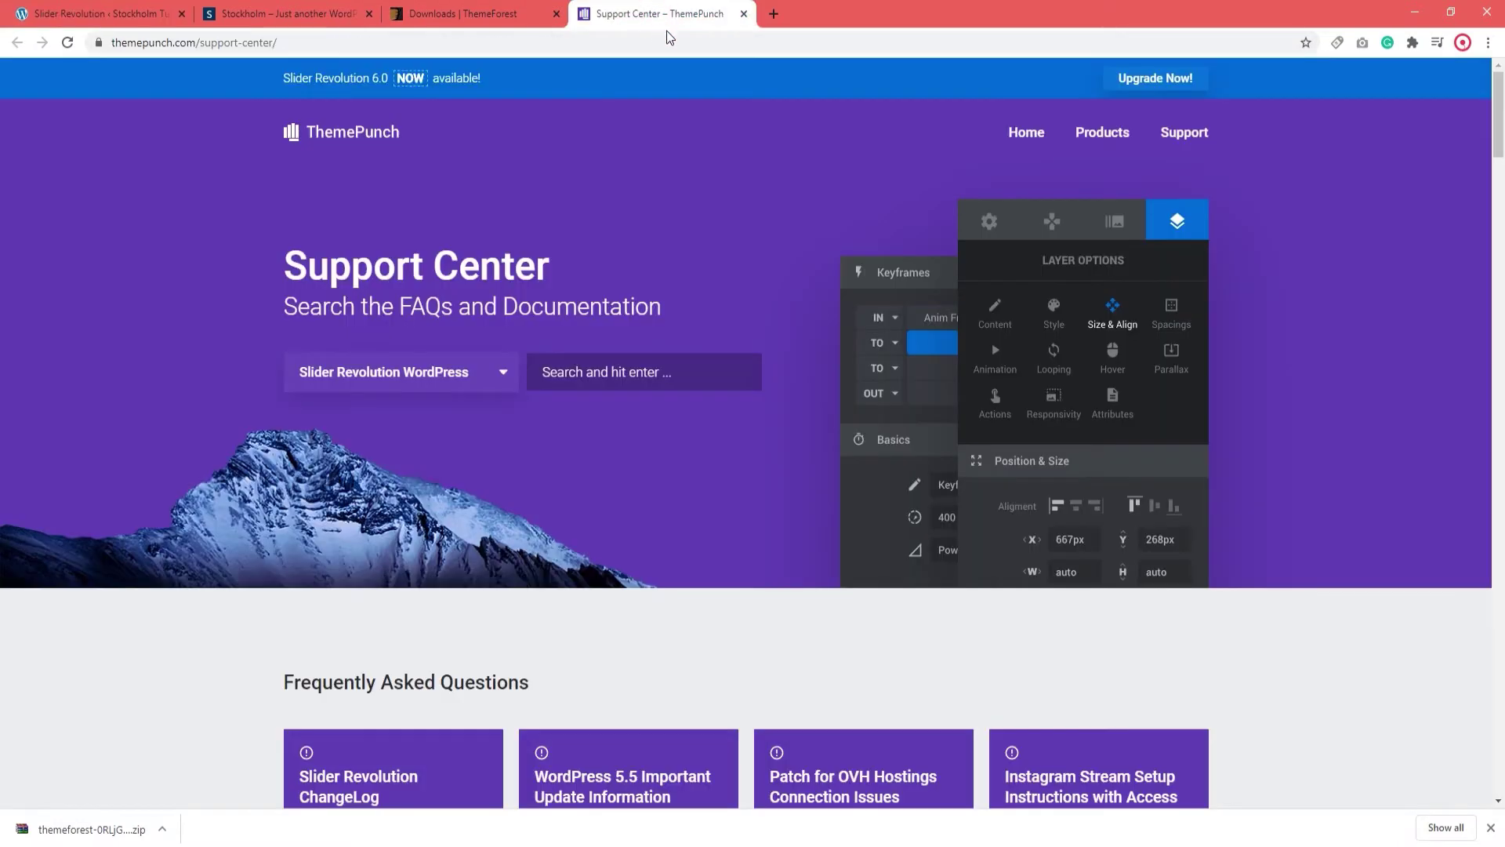
pyautogui.click(1496, 92)
pyautogui.moveTo(1496, 91)
pyautogui.mouseDown()
pyautogui.moveTo(1500, 624)
pyautogui.moveTo(1500, 76)
pyautogui.mouseUp()
pyautogui.click(157, 16)
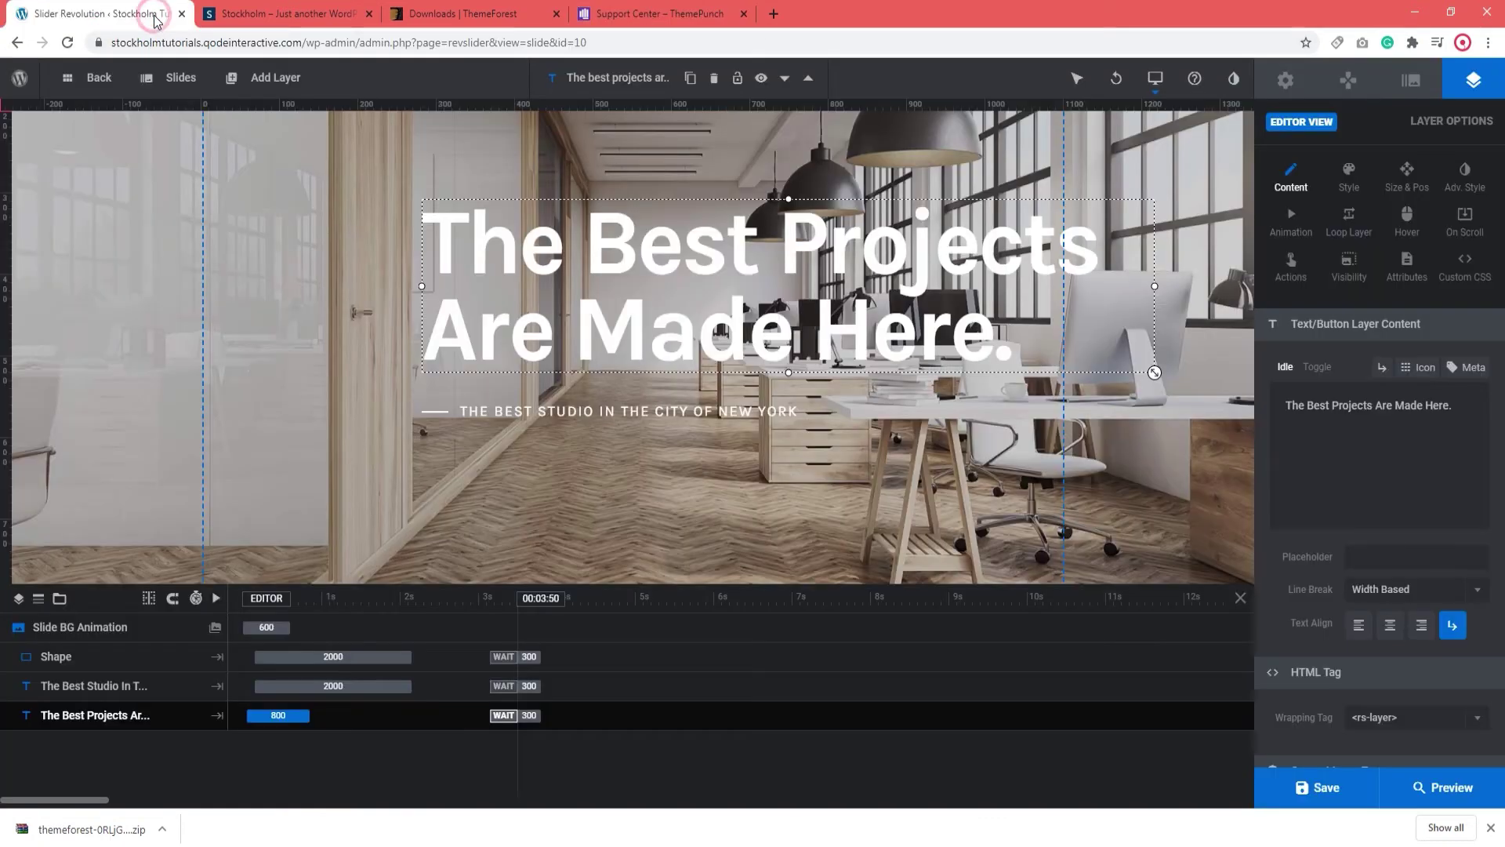
# - Return to the Slider Revolution overview and open Globals showing the 1920/1441/778/480px breakpoints
pyautogui.click(99, 77)
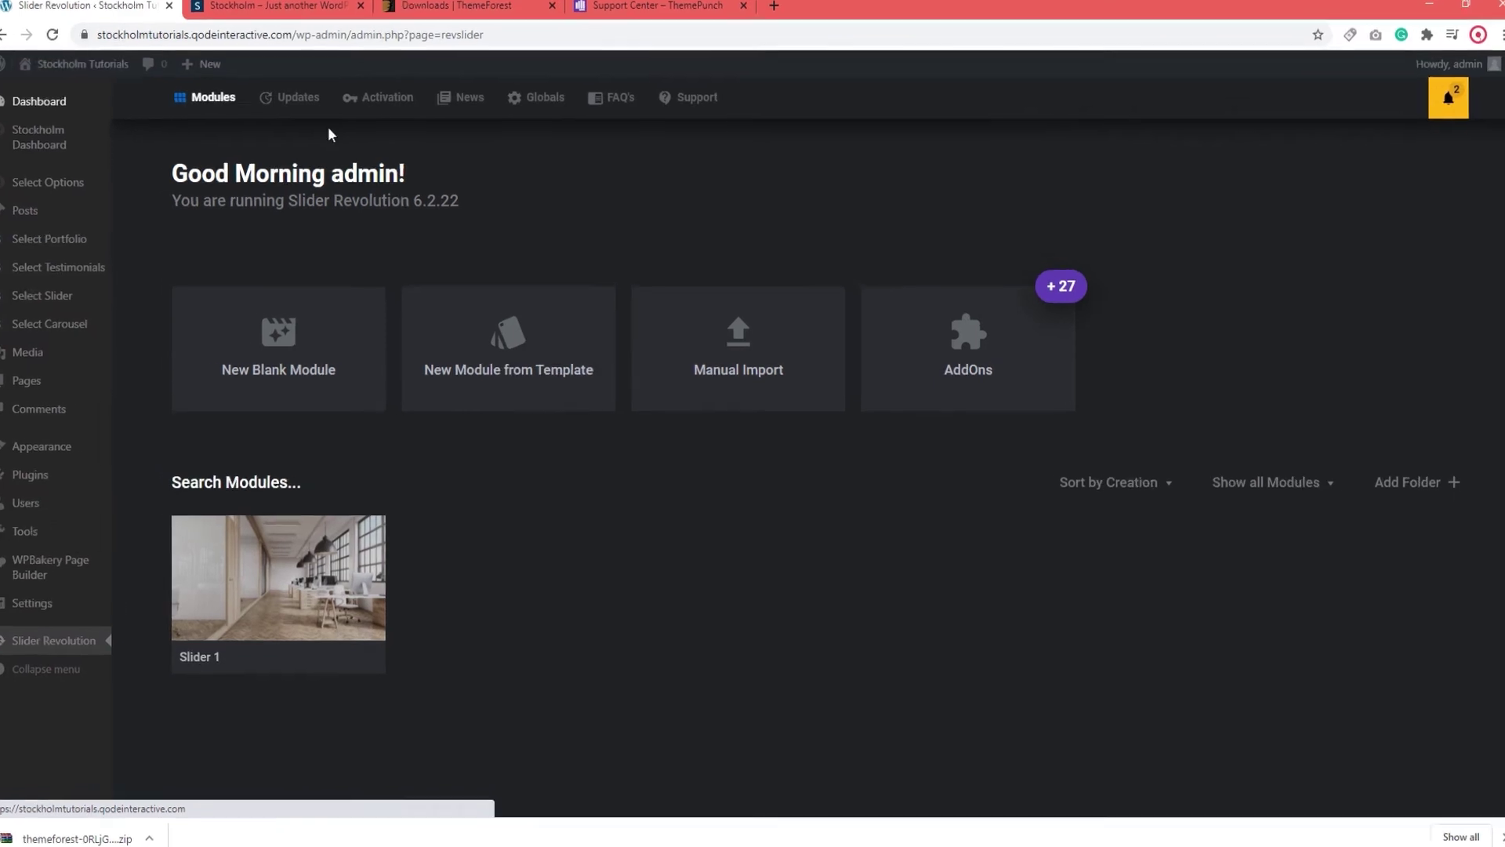
pyautogui.click(549, 104)
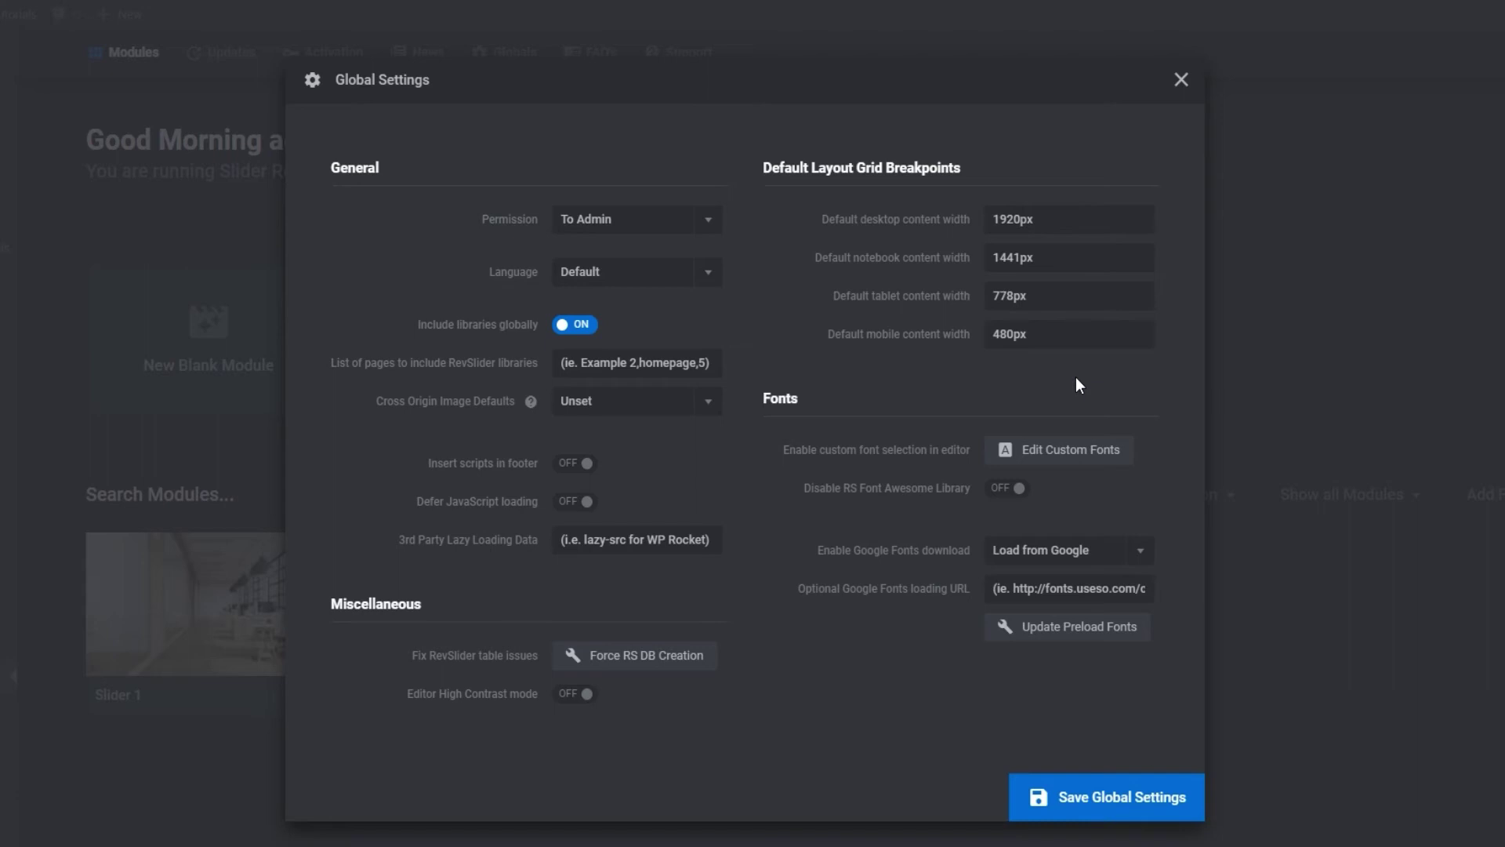
# - Edit the desktop and notebook content widths and save breakpoints 1920px, 1441px, 778px and 480px
pyautogui.doubleClick(1049, 223)
pyautogui.doubleClick(1044, 264)
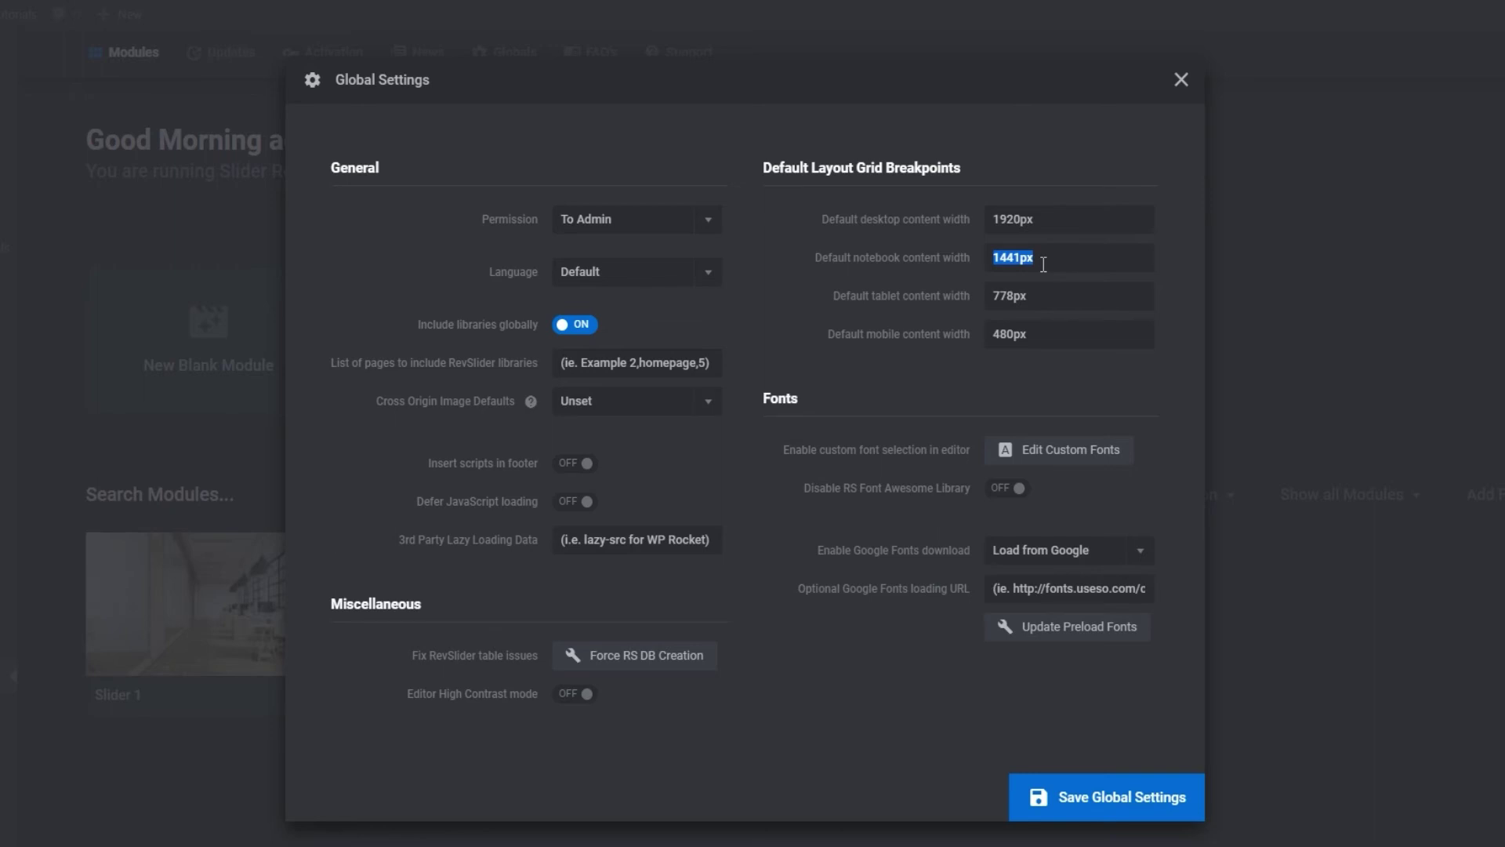
pyautogui.click(1070, 810)
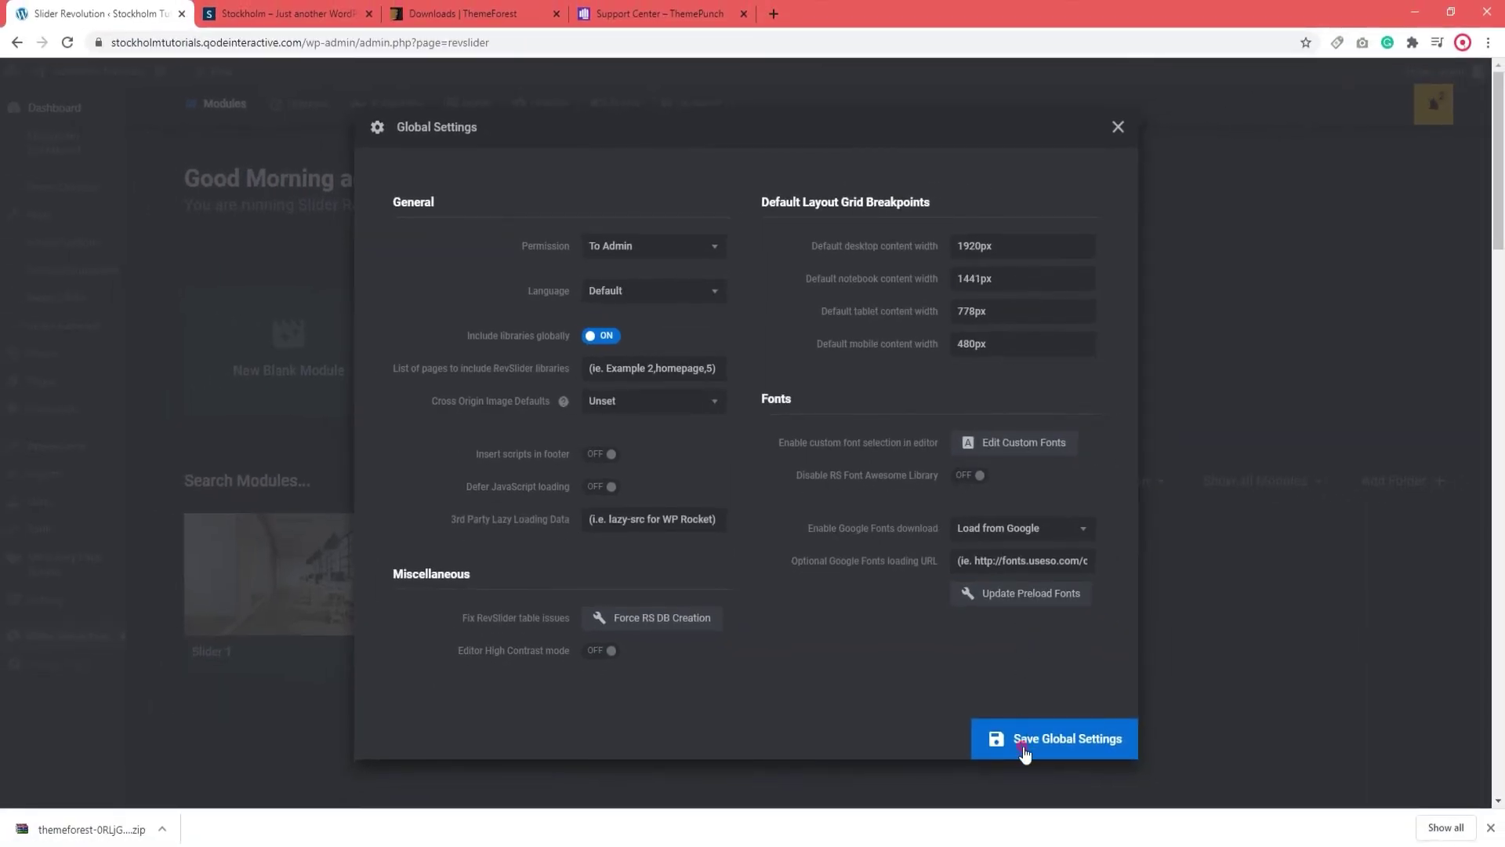
pyautogui.click(1024, 747)
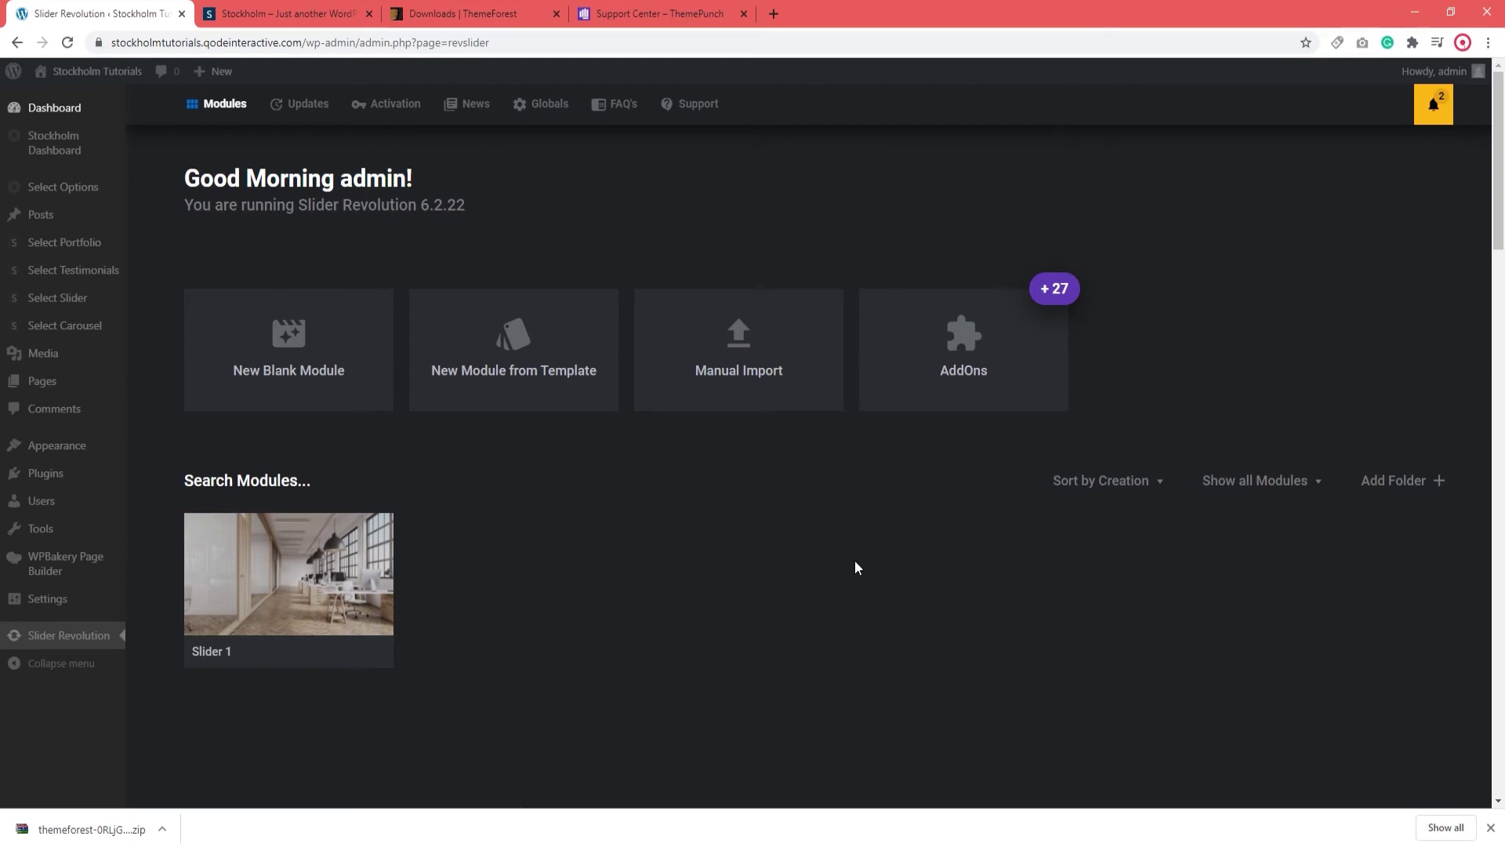
# - Review the purchase code activation section, then view updates showing version 6.2.22 installed and available
pyautogui.click(388, 104)
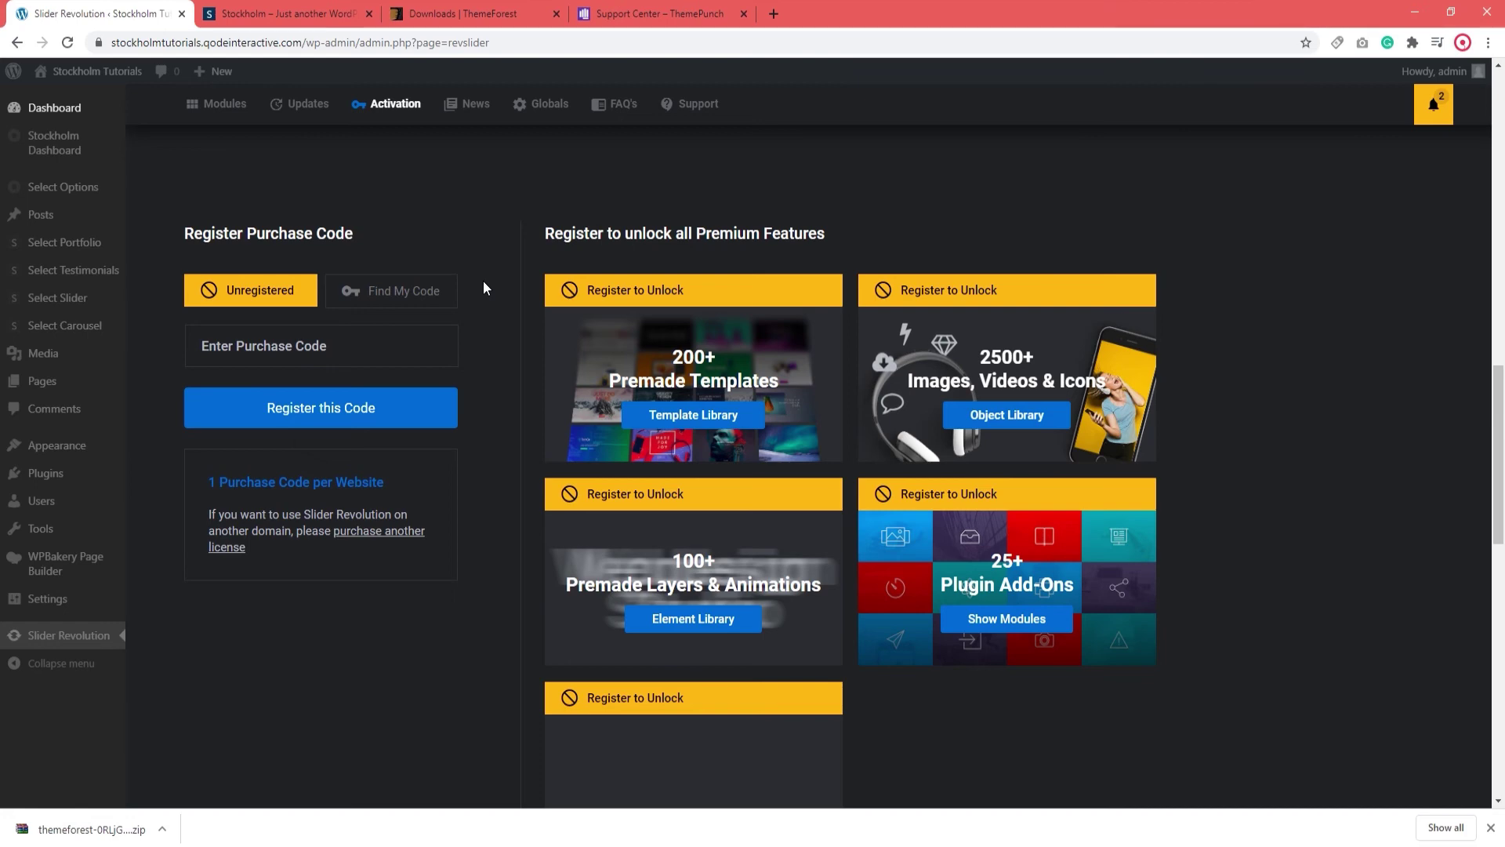
pyautogui.click(305, 118)
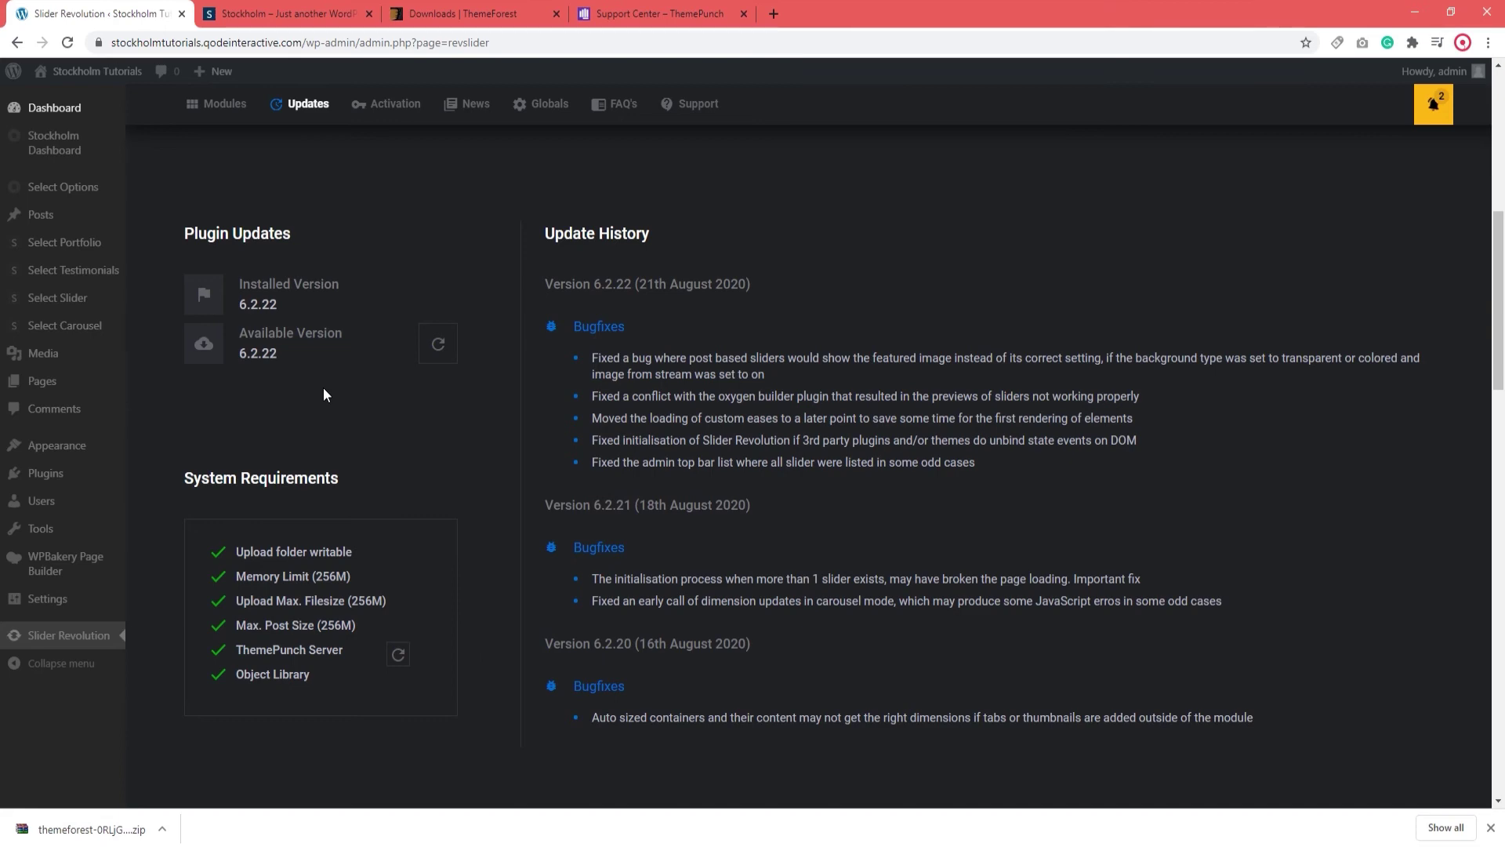
# - Return to the modules overview with Slider 1, then browse the Module Templates library
pyautogui.click(212, 109)
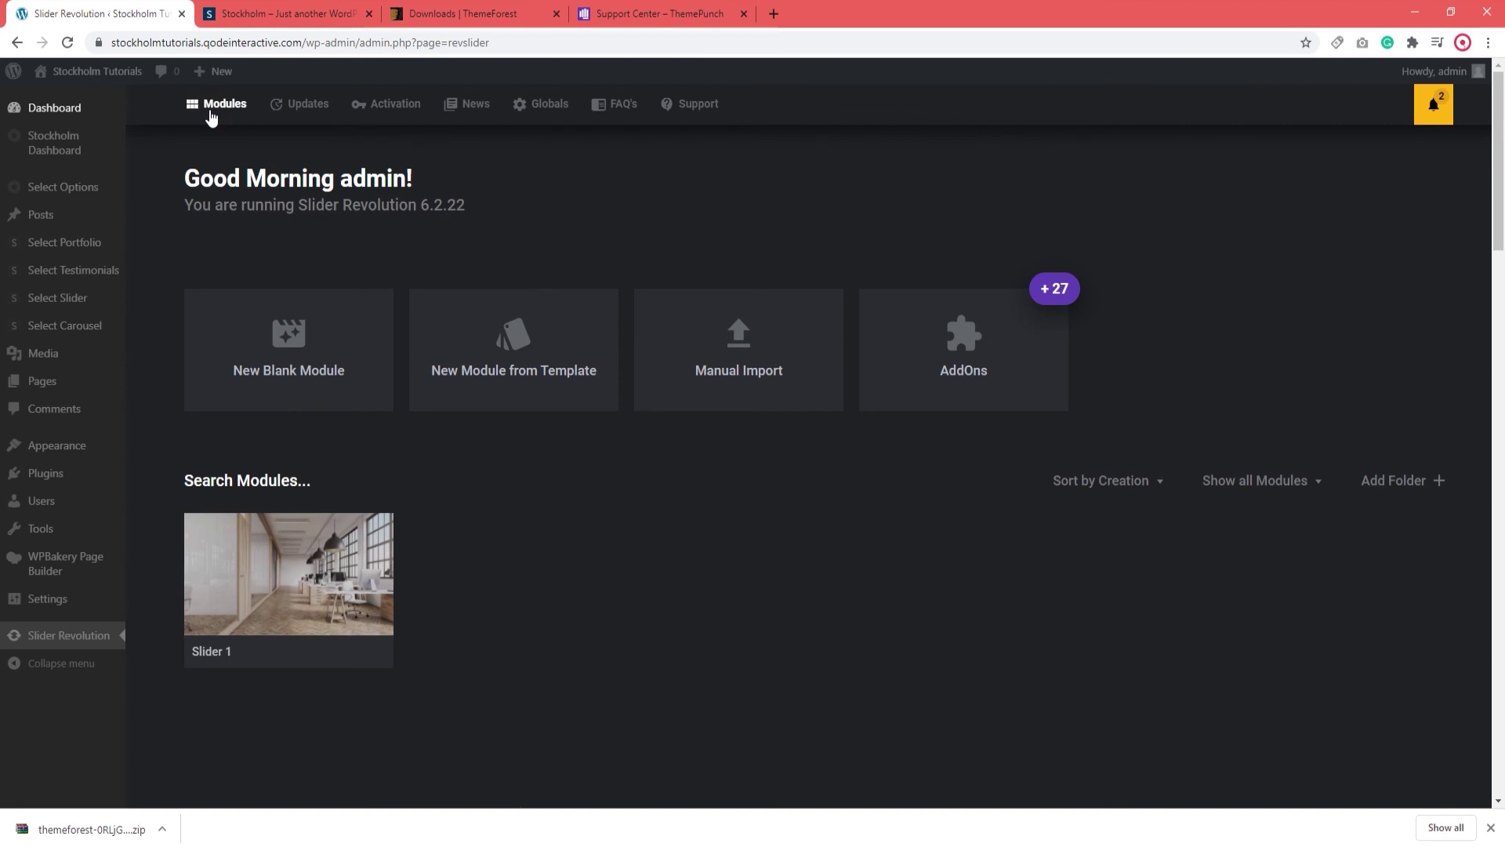
pyautogui.click(499, 334)
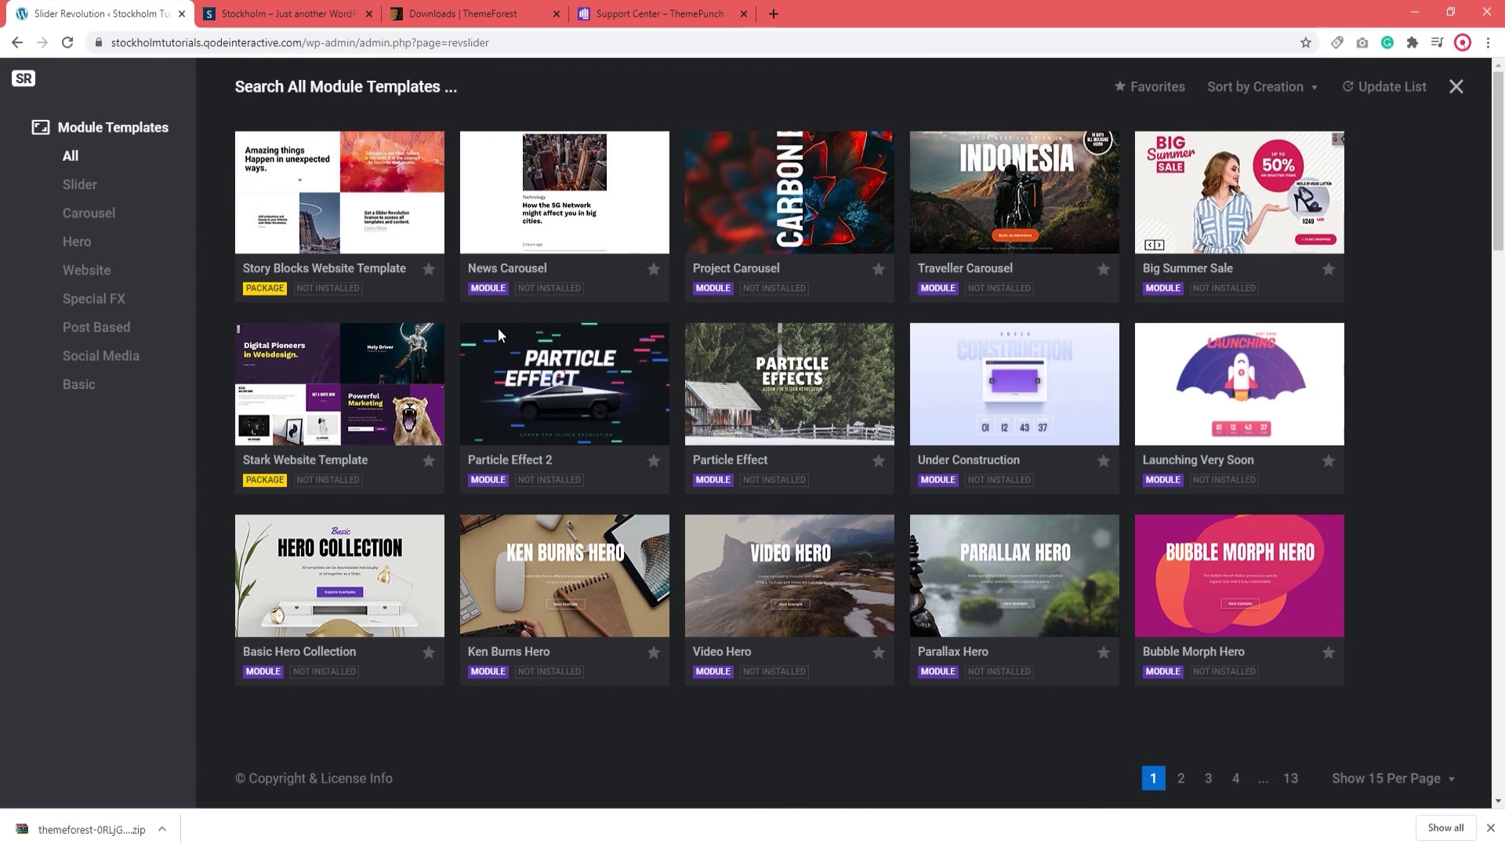
pyautogui.moveTo(499, 334)
pyautogui.click(1457, 87)
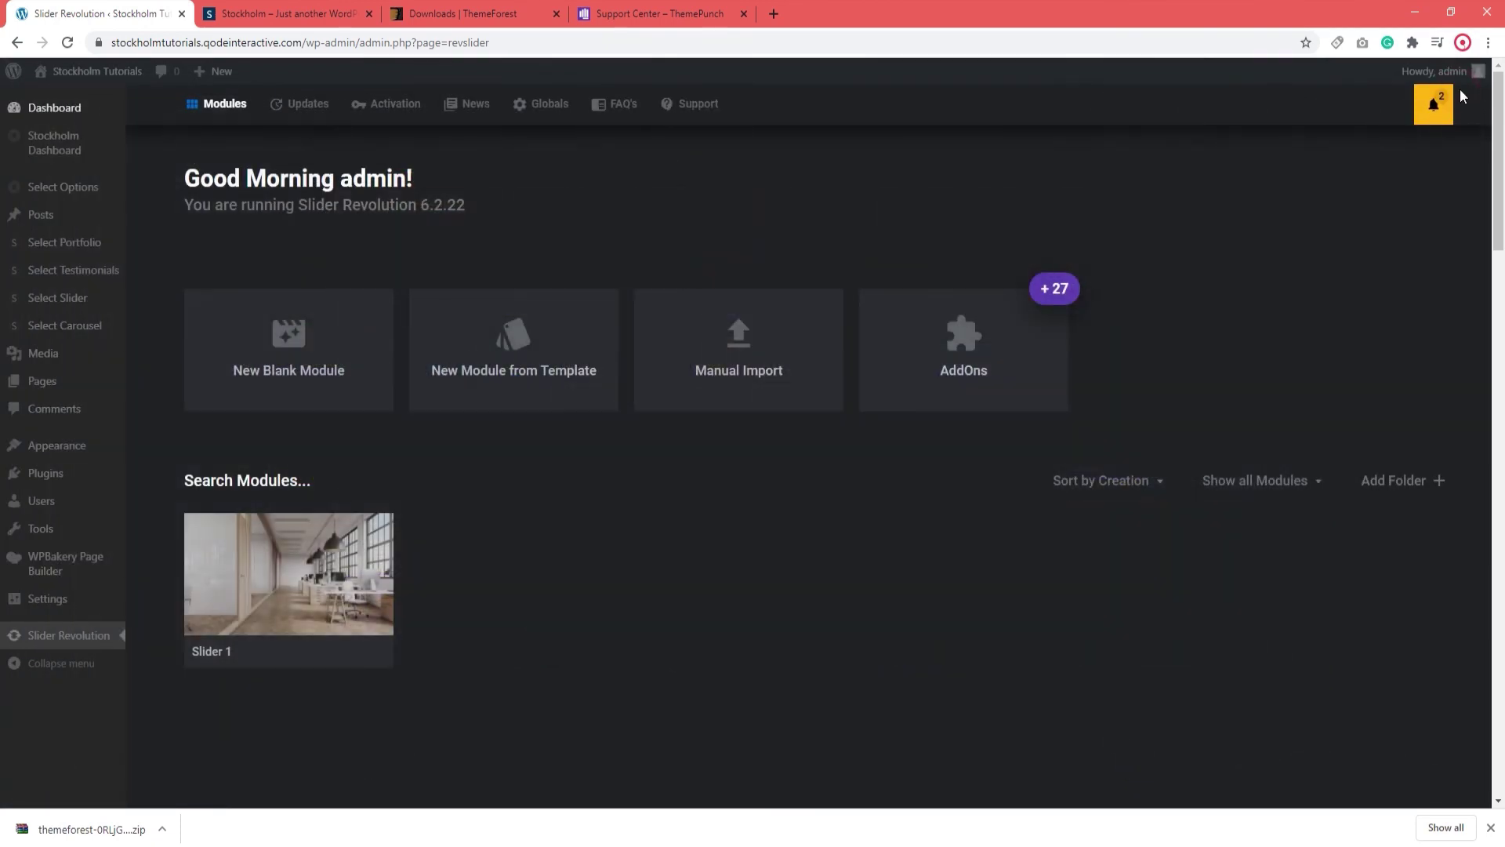